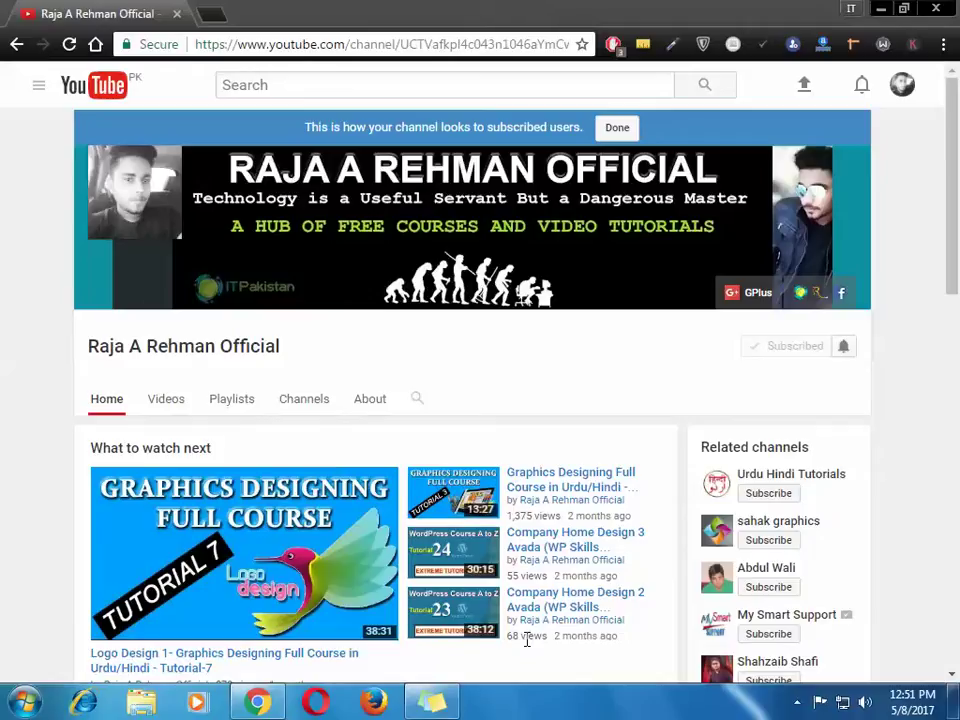
# - Open a new blank Chrome tab beside the YouTube channel tab
pyautogui.click(222, 12)
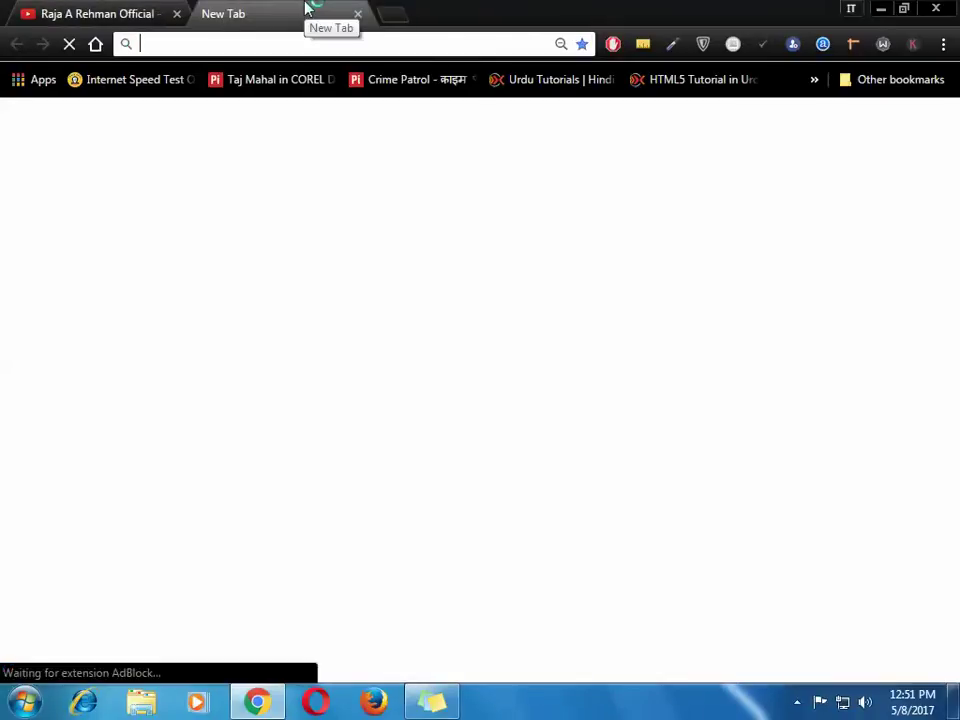
# - Search Google for 'what is adobe photoshop atn file', then close the results tab
pyautogui.write('google.com')
pyautogui.press('Return')
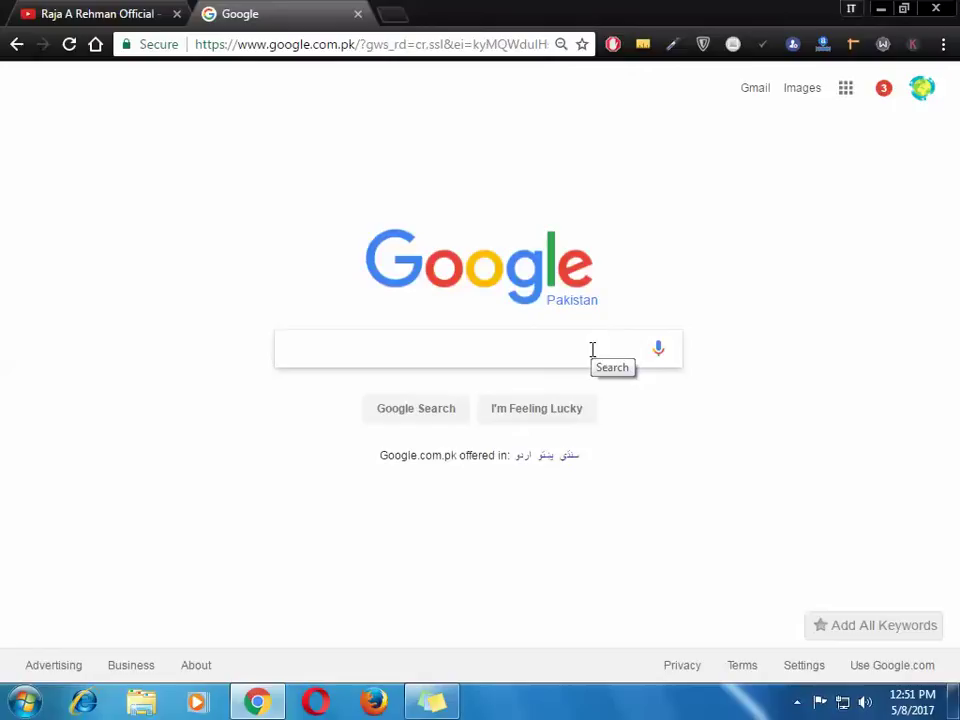
pyautogui.write('what is adob')
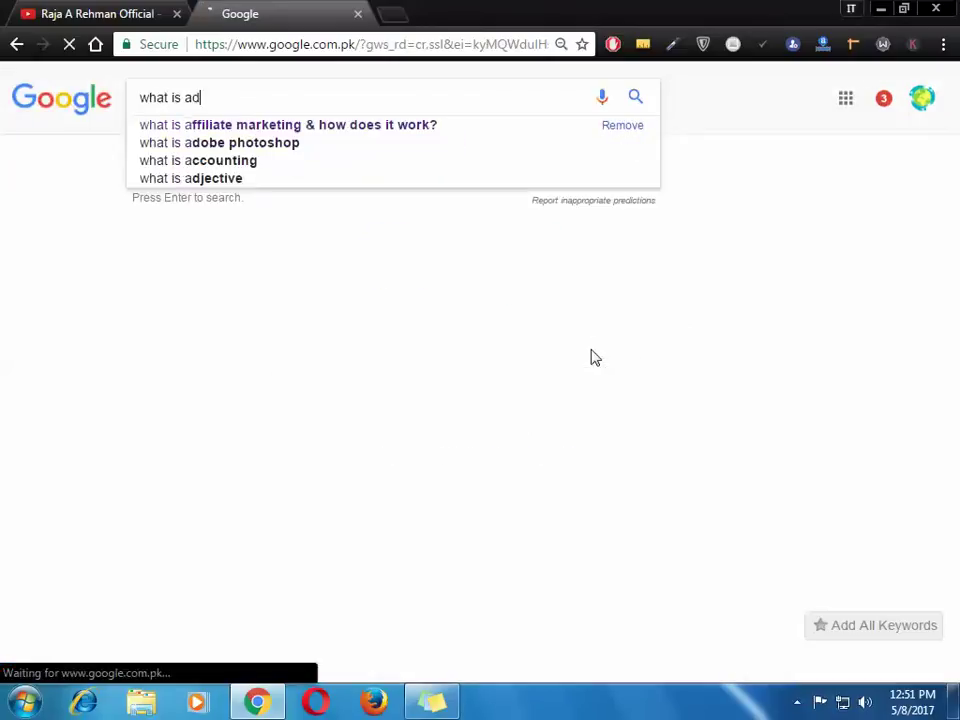
pyautogui.write('e photoshop atn ')
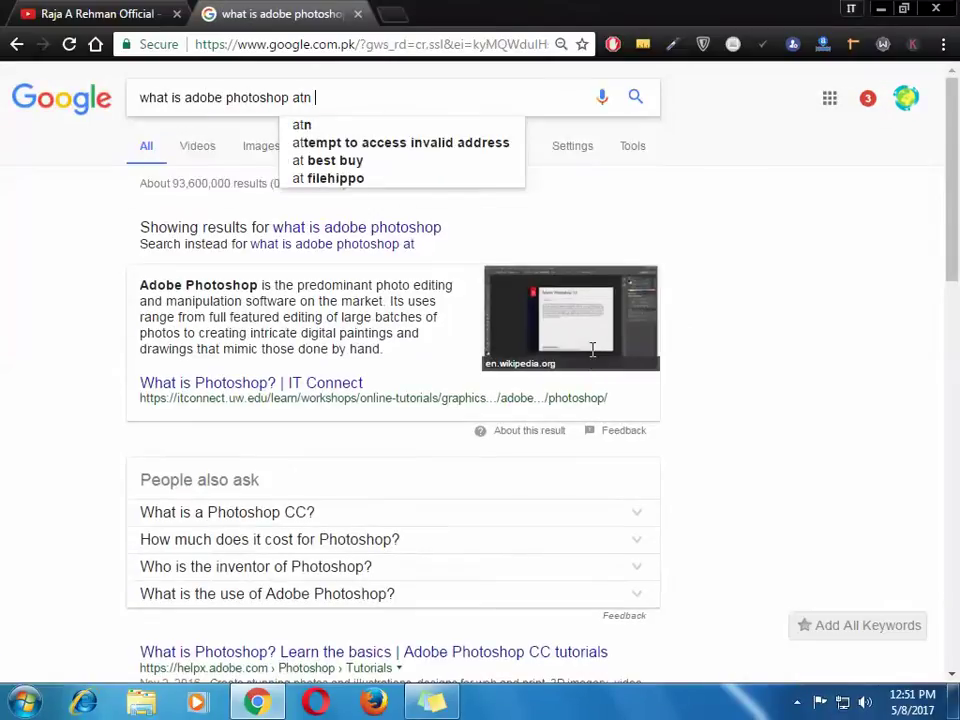
pyautogui.write('file')
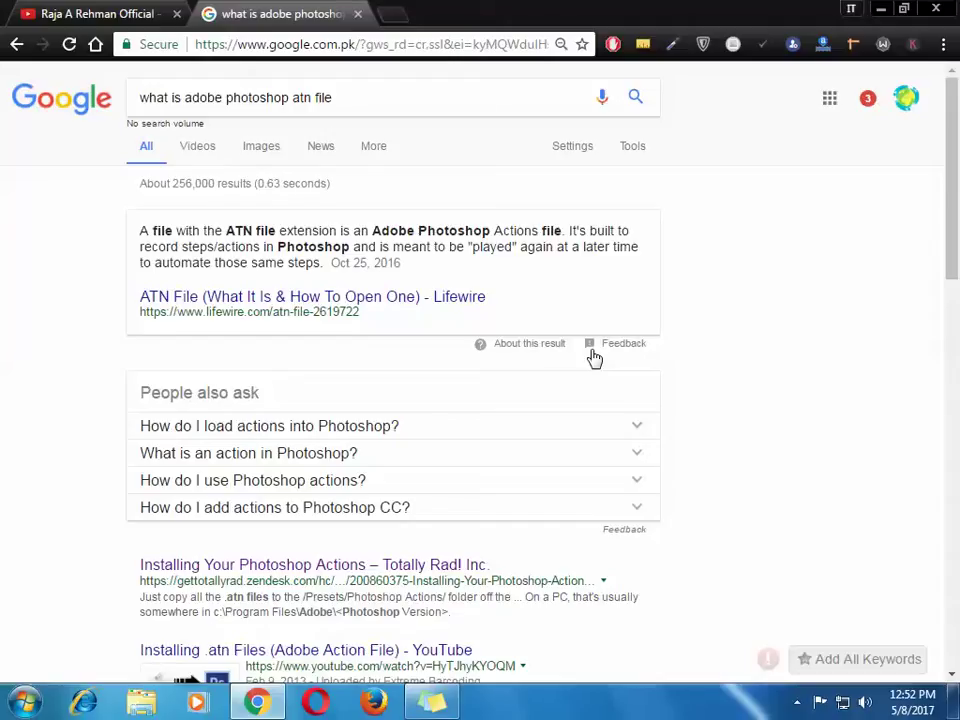
pyautogui.hotkey('ctrl', 'w')
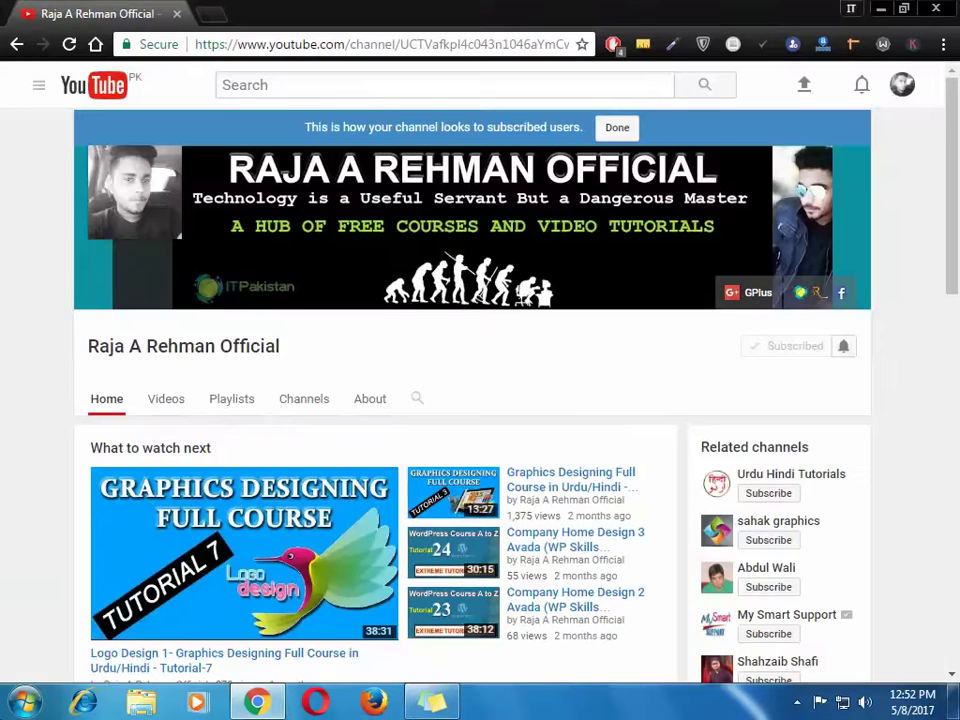
# - Browse Documents > Vuze Downloads > Envato Graphic Designer Bundle > GraphicRiver > urban-shift-action and open the Urban_Shift image
pyautogui.press('super')
pyautogui.click(309, 337)
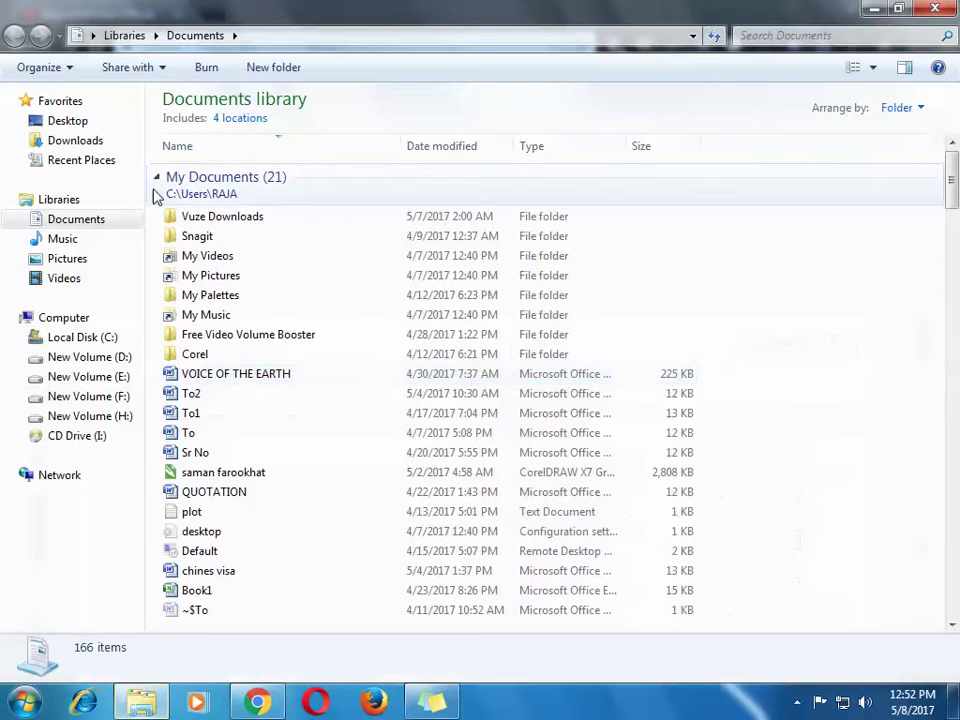
pyautogui.doubleClick(282, 218)
pyautogui.click(267, 236)
pyautogui.doubleClick(267, 236)
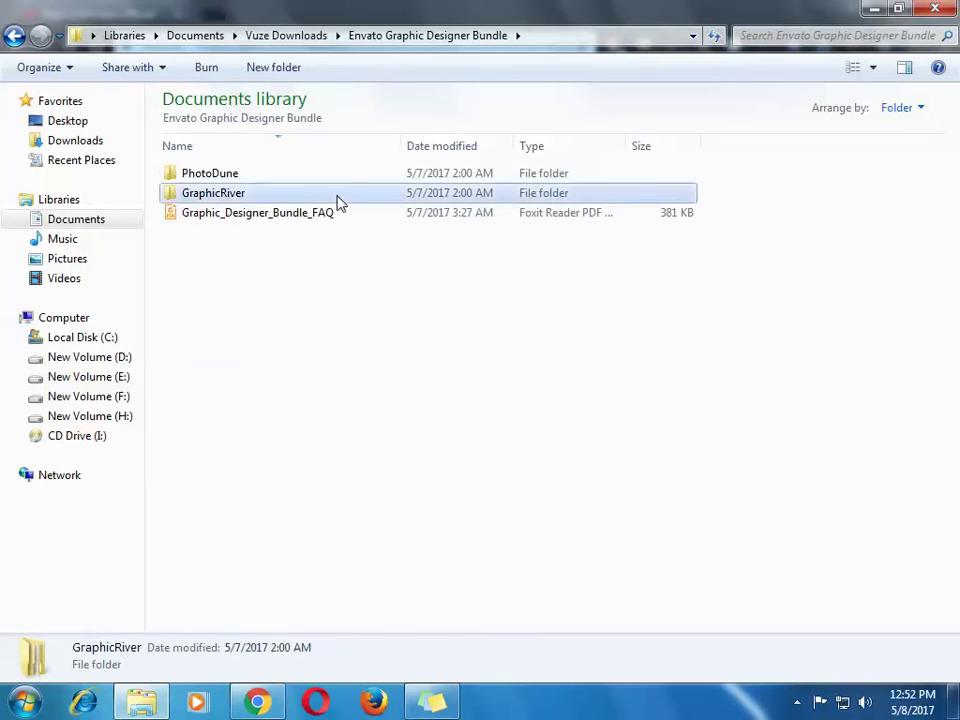
pyautogui.doubleClick(336, 197)
pyautogui.doubleClick(281, 176)
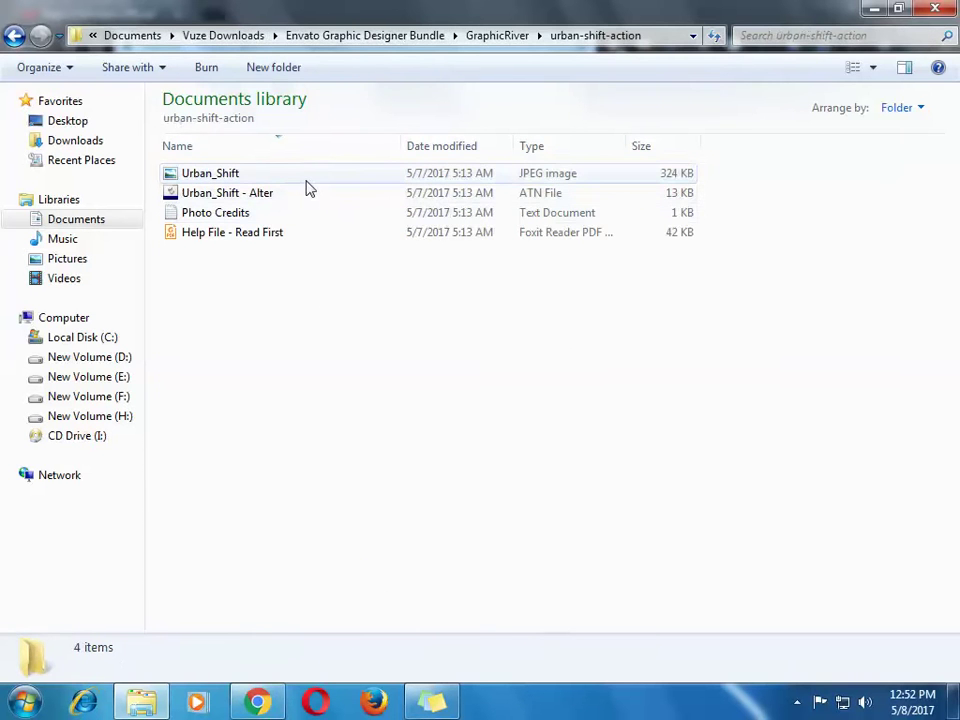
pyautogui.click(303, 180)
pyautogui.doubleClick(305, 187)
# - Zoom through the Urban_Shift instruction sheet in Photo Viewer, then close the viewer
pyautogui.scroll(3, 615, 407)
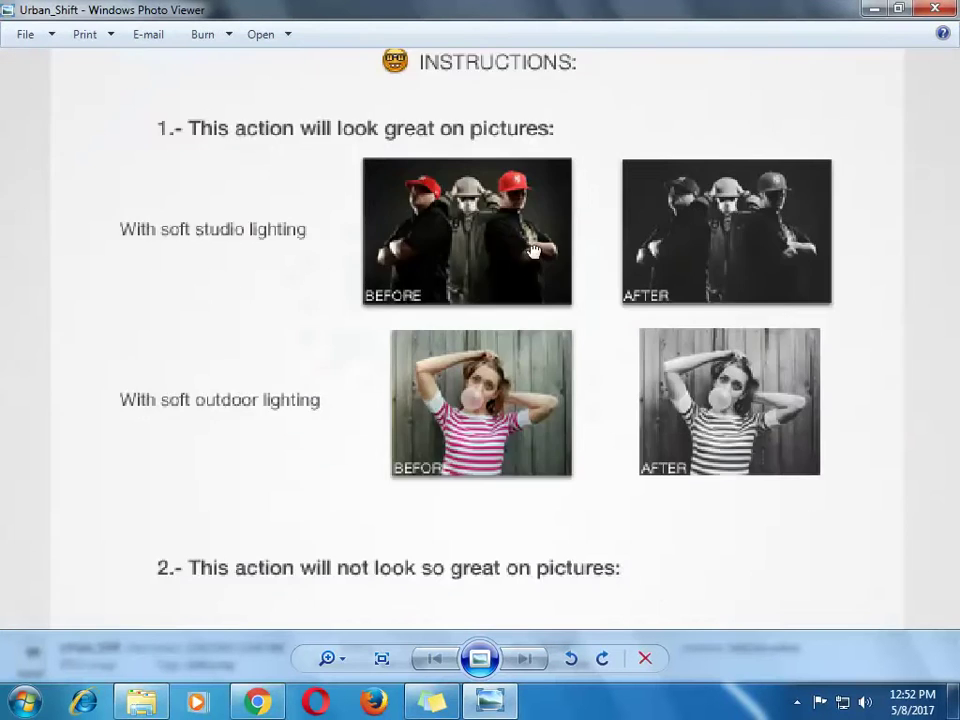
pyautogui.scroll(1, 615, 407)
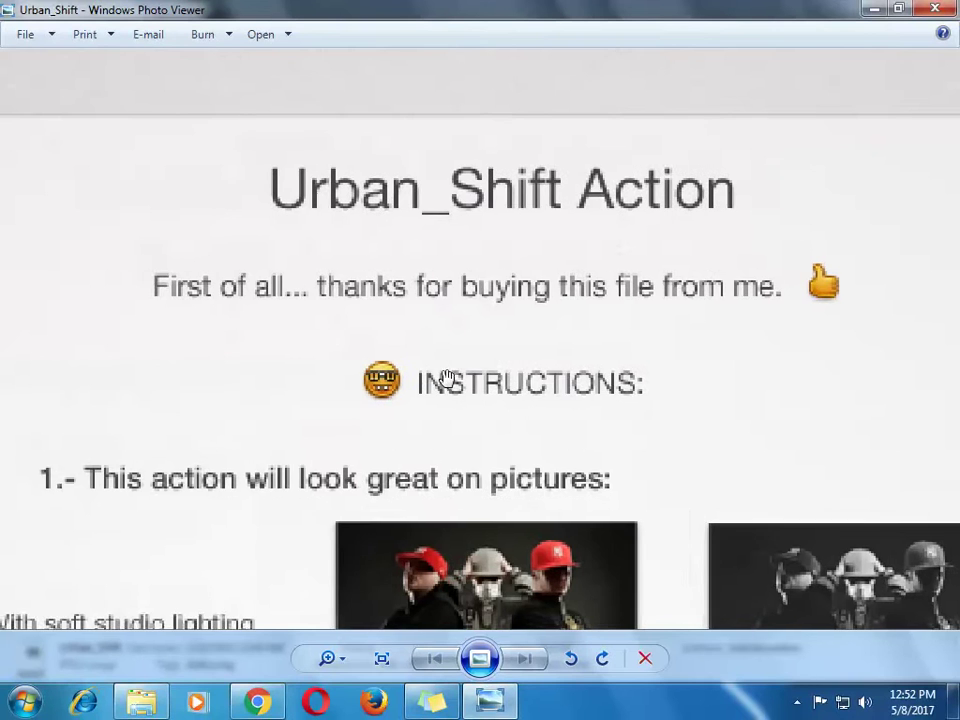
pyautogui.scroll(-3, 456, 373)
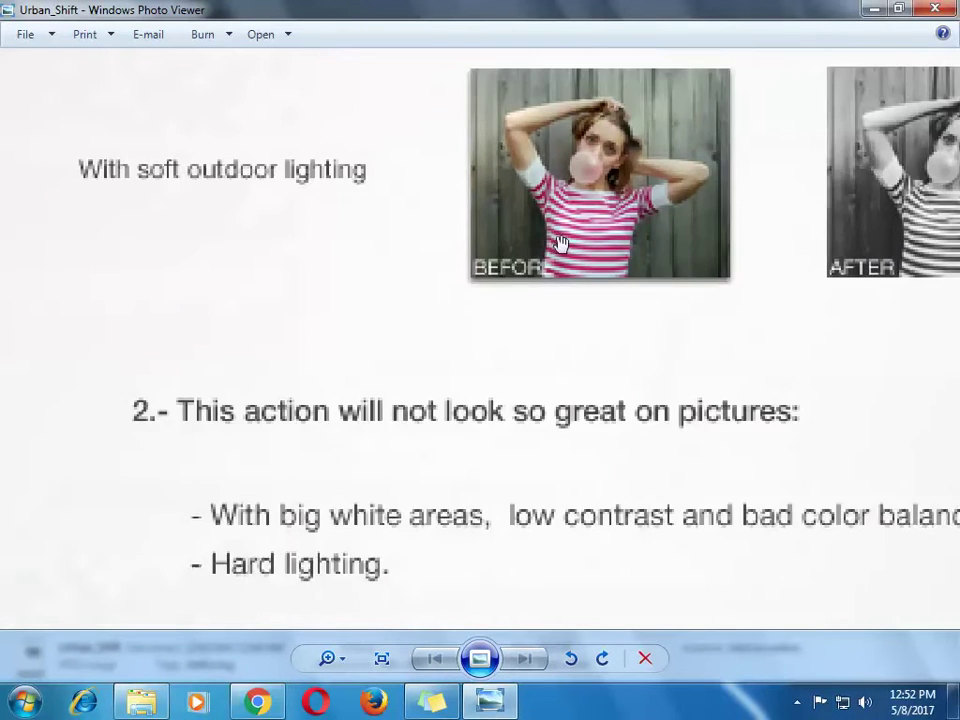
pyautogui.scroll(1, 586, 501)
pyautogui.scroll(-3, 586, 501)
pyautogui.click(935, 9)
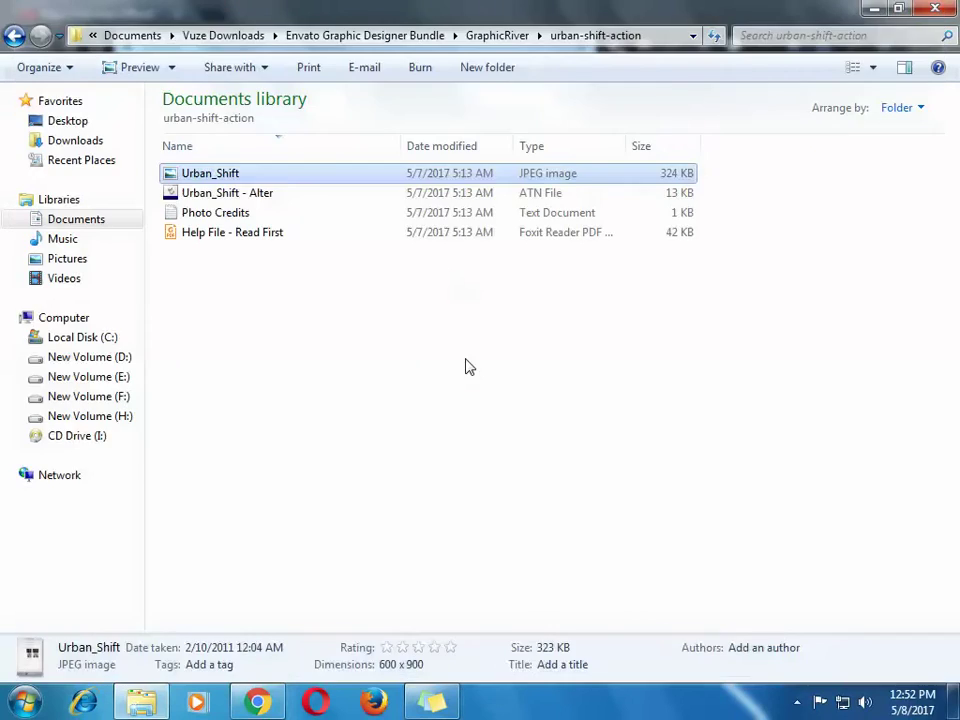
# - Select Urban_Shift - Alter and enlarge the folder view to Large Icons
pyautogui.click(478, 394)
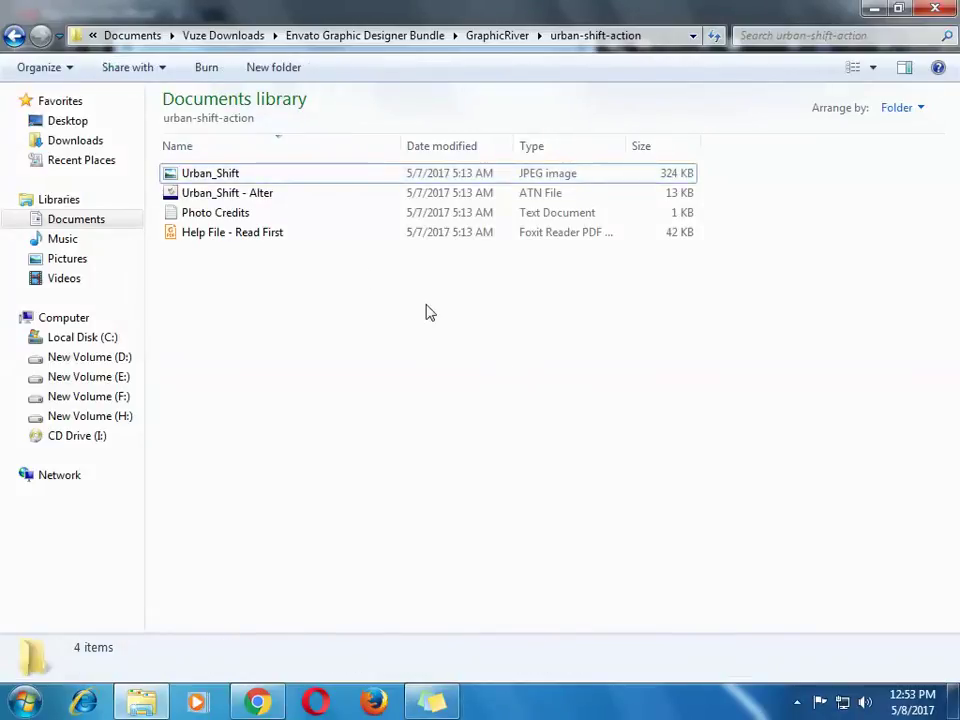
pyautogui.click(349, 195)
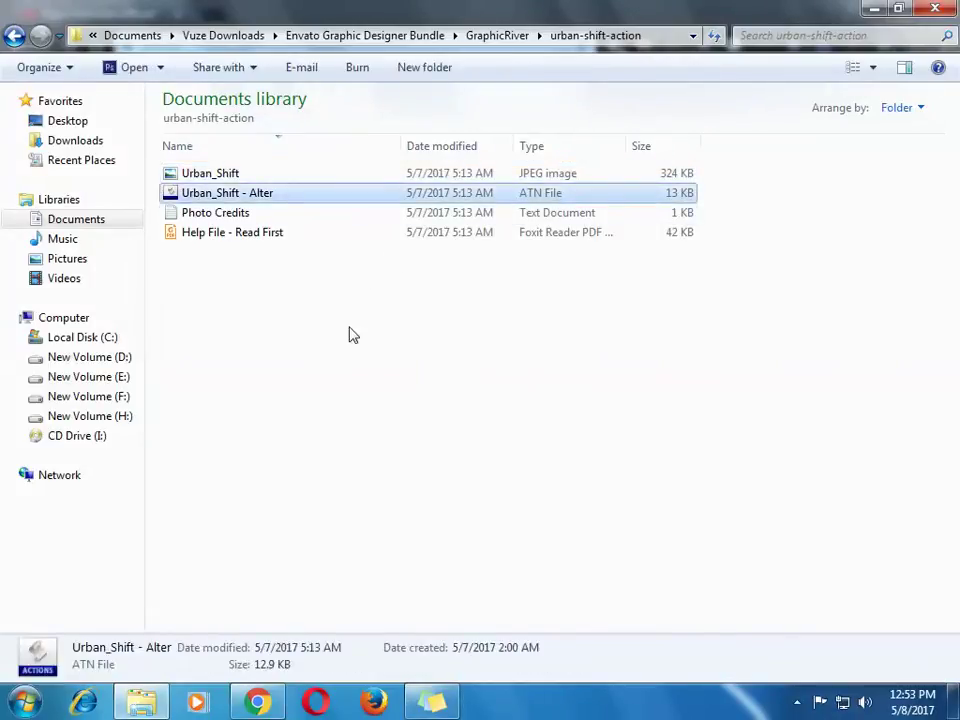
pyautogui.scroll(2, 366, 255)
pyautogui.scroll(2, 437, 242)
pyautogui.scroll(2, 461, 260)
pyautogui.scroll(2, 461, 260)
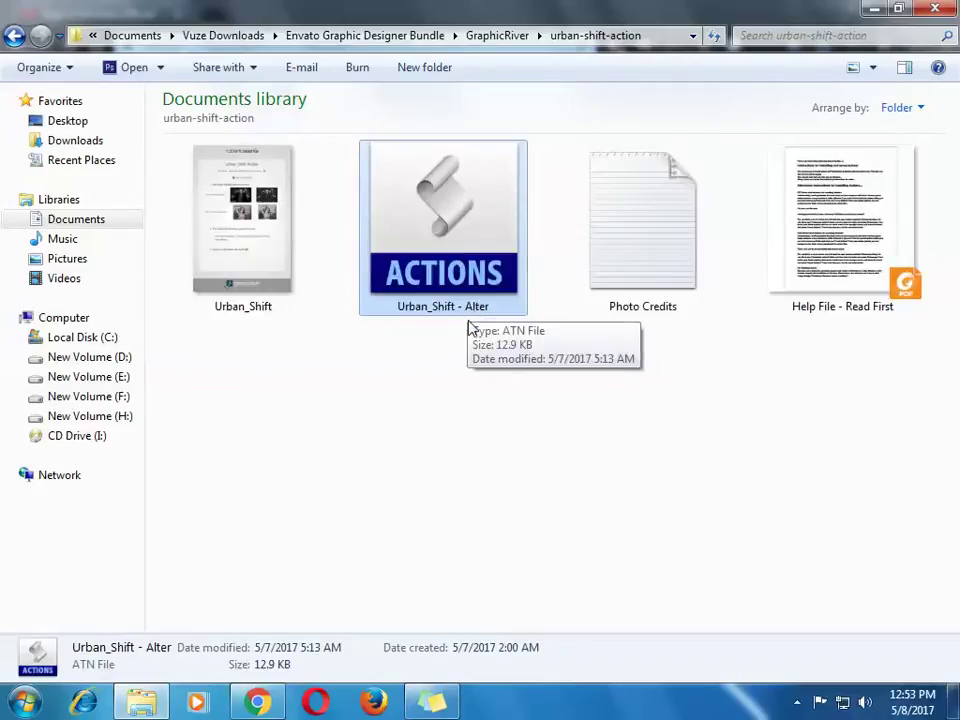
# - Check Urban_Shift - Alter's Properties to confirm it opens with Photoshop CS6
pyautogui.rightClick(474, 302)
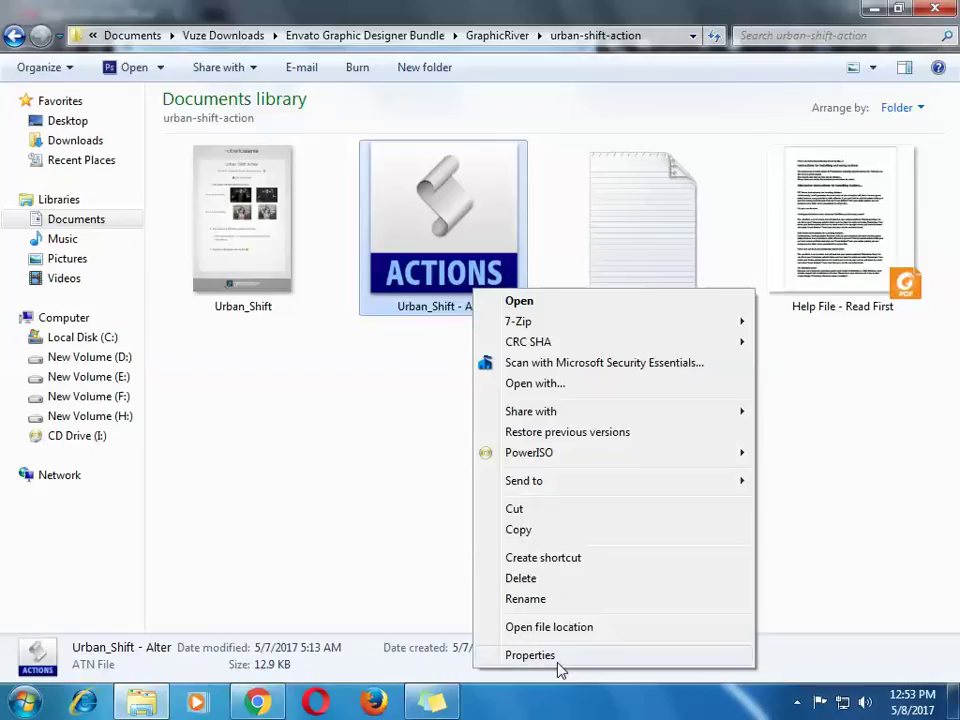
pyautogui.click(556, 658)
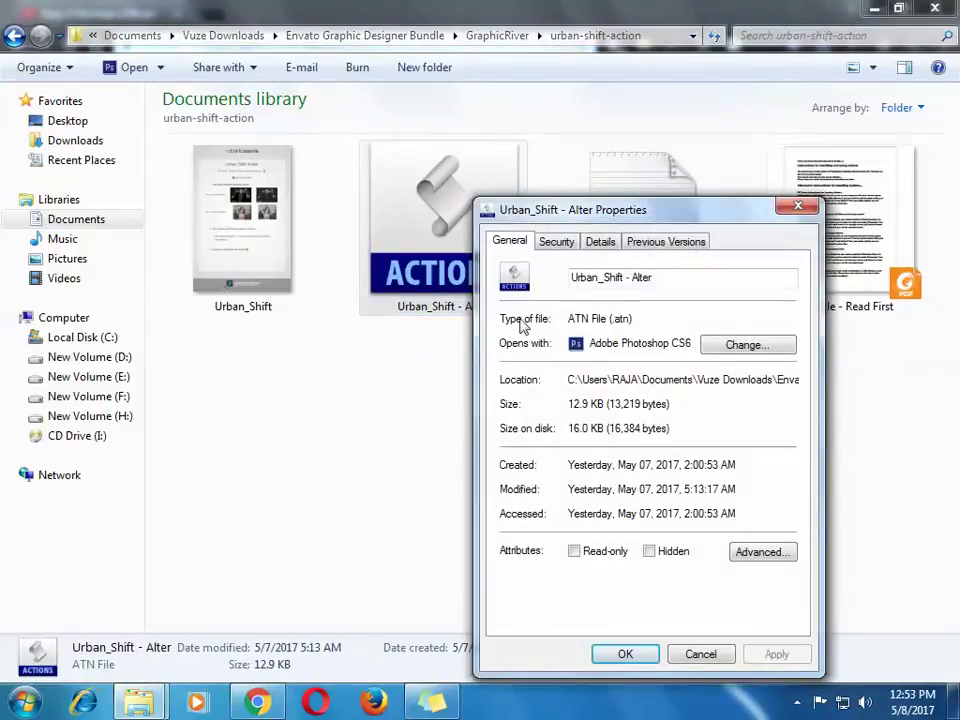
pyautogui.click(633, 318)
pyautogui.click(798, 206)
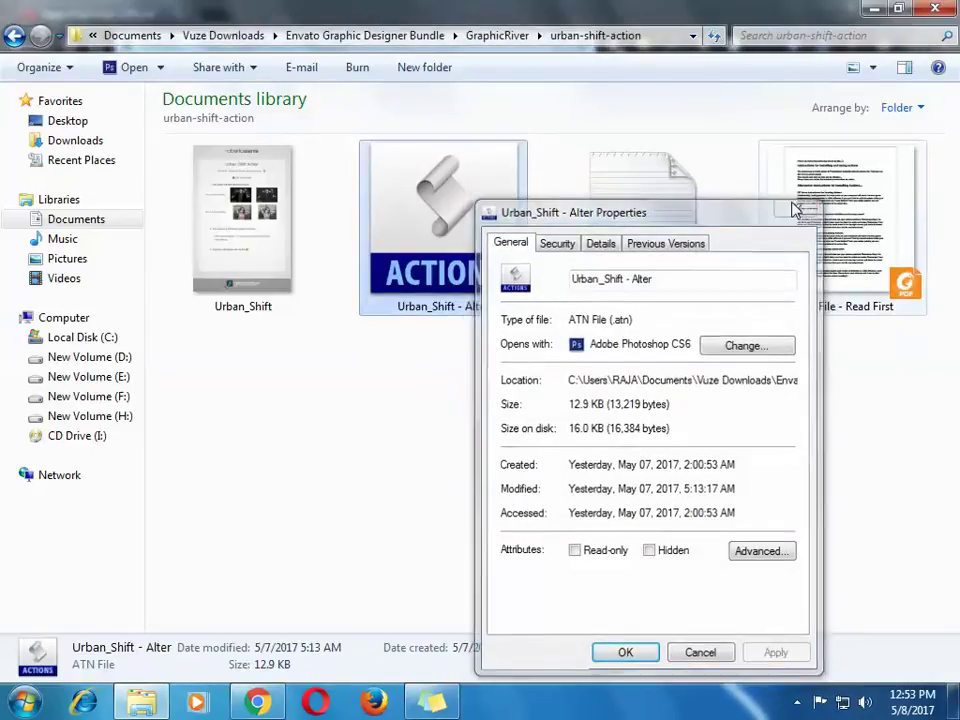
pyautogui.click(478, 275)
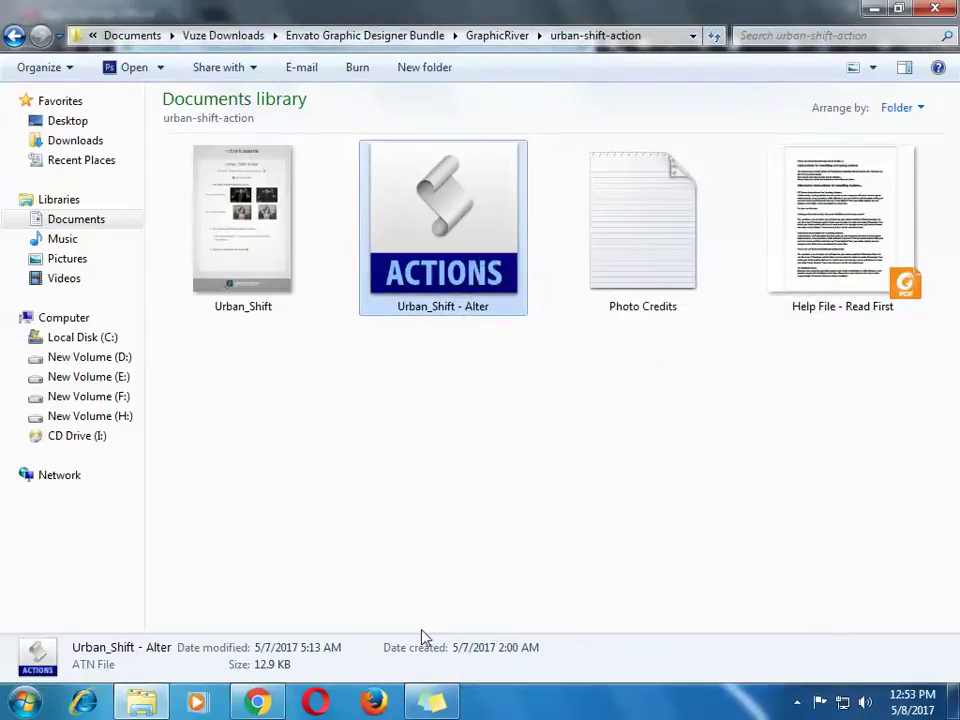
# - Load the Urban_Shift - Alter action file into Photoshop CS6, then return to Chrome
pyautogui.doubleClick(480, 298)
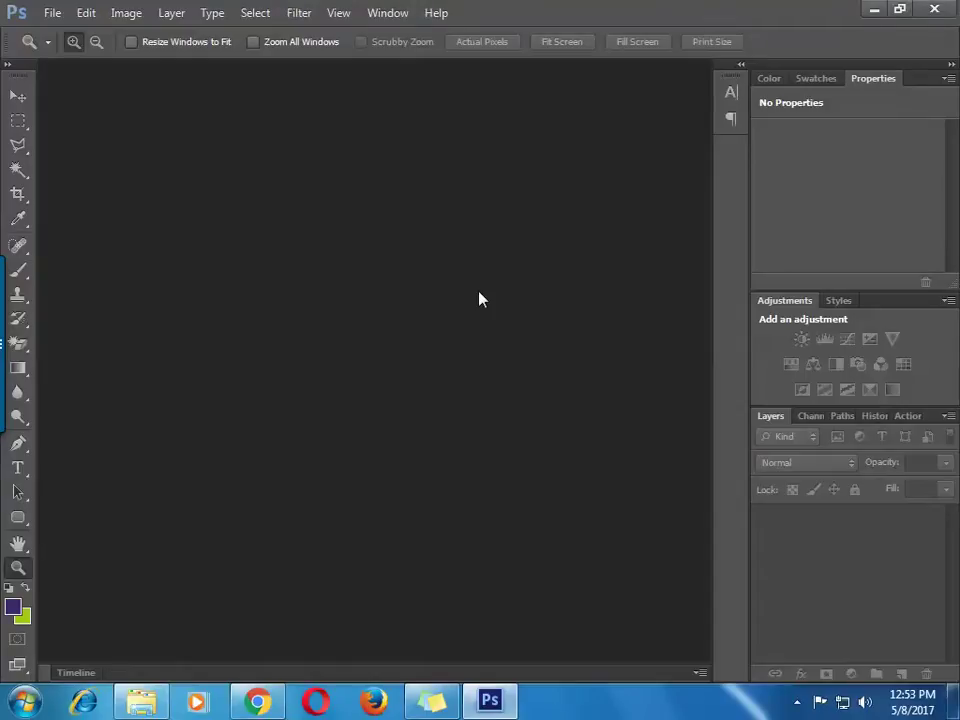
pyautogui.click(141, 700)
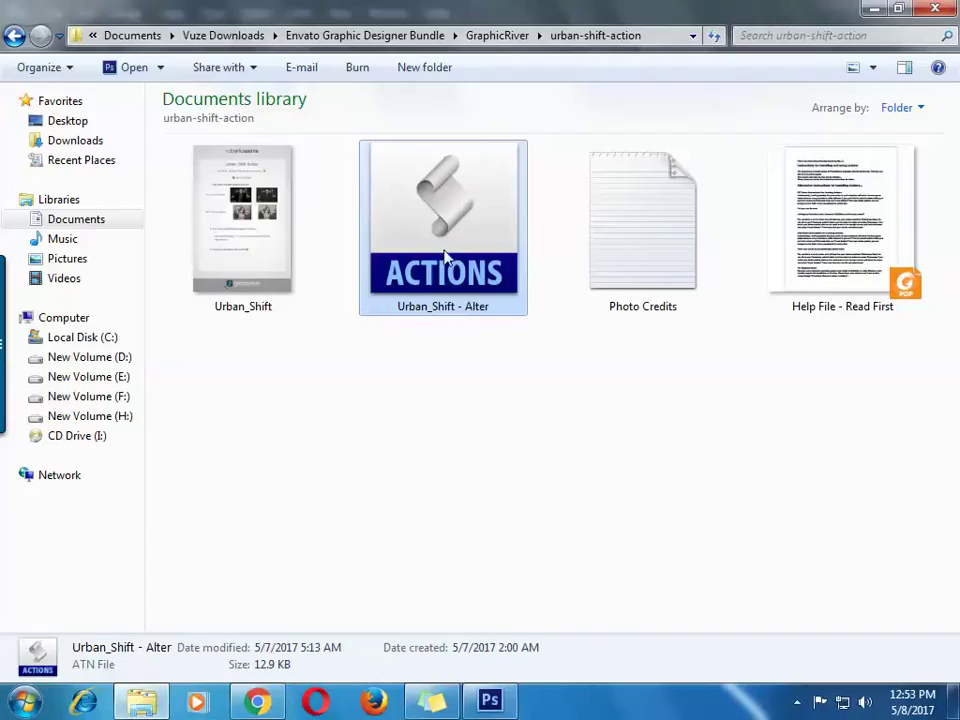
pyautogui.doubleClick(446, 256)
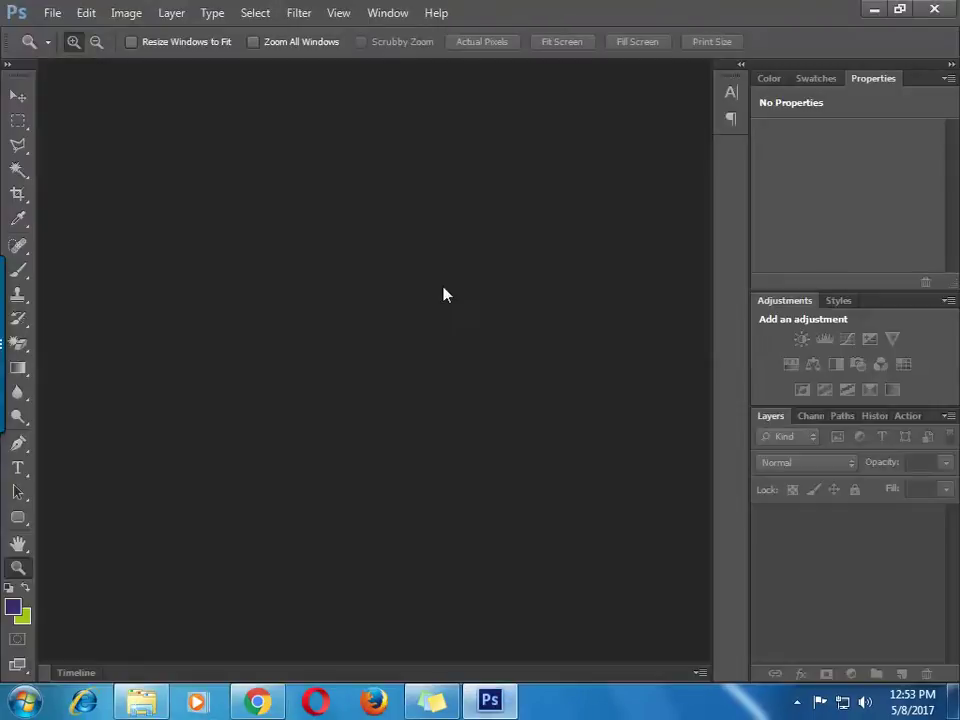
pyautogui.click(257, 700)
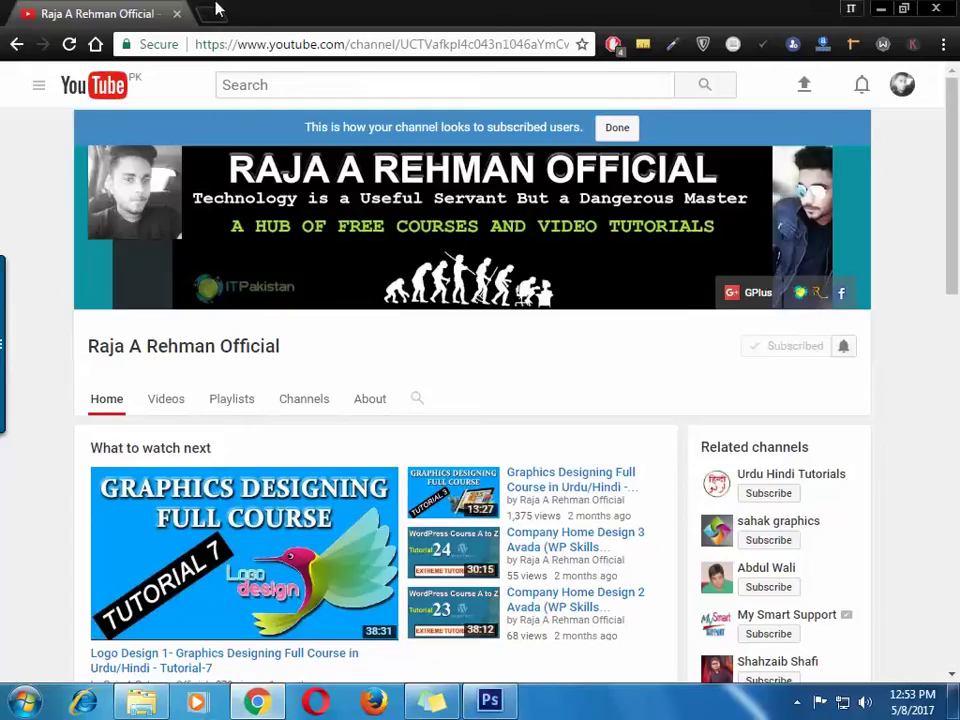
# - In a new tab, connect Windscribe VPN, reload Google, and open the Google Images search box
pyautogui.click(214, 10)
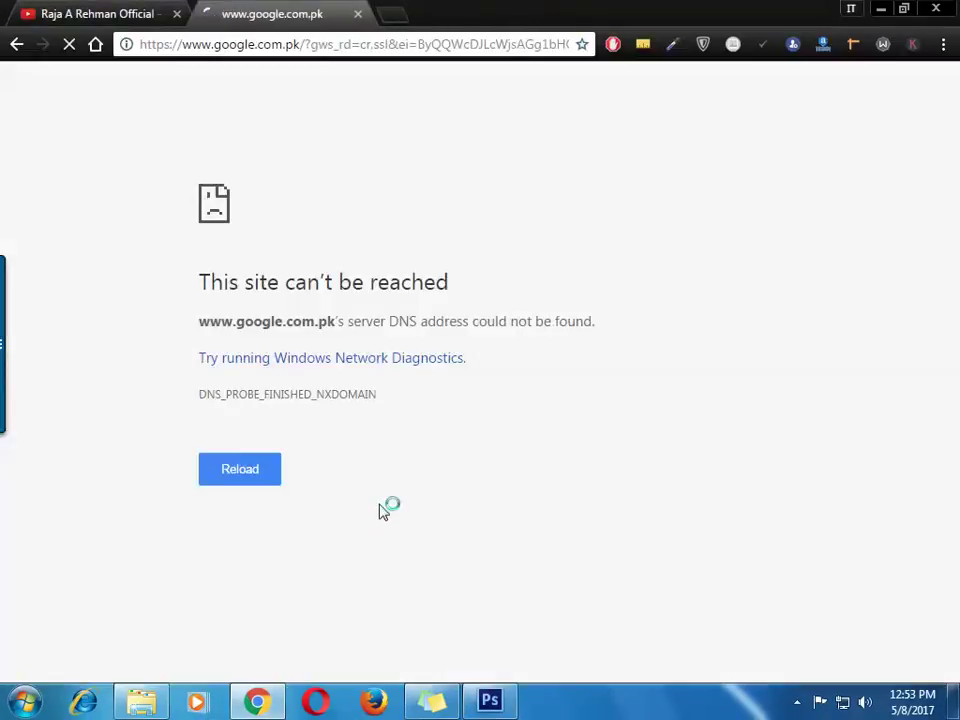
pyautogui.click(281, 466)
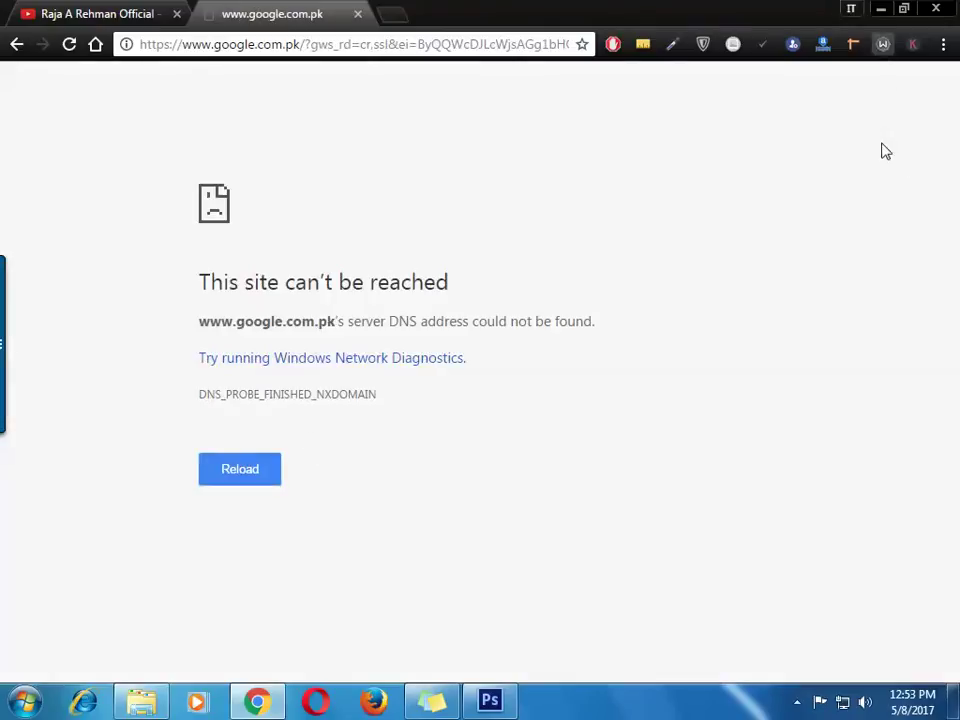
pyautogui.click(883, 44)
pyautogui.click(849, 170)
pyautogui.click(247, 472)
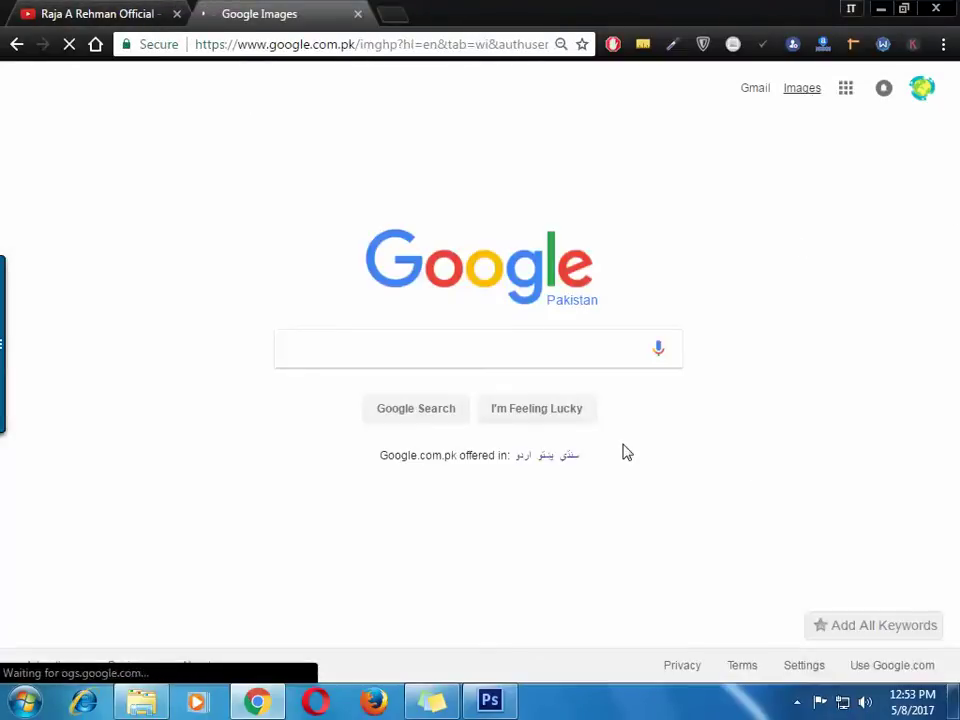
pyautogui.click(487, 345)
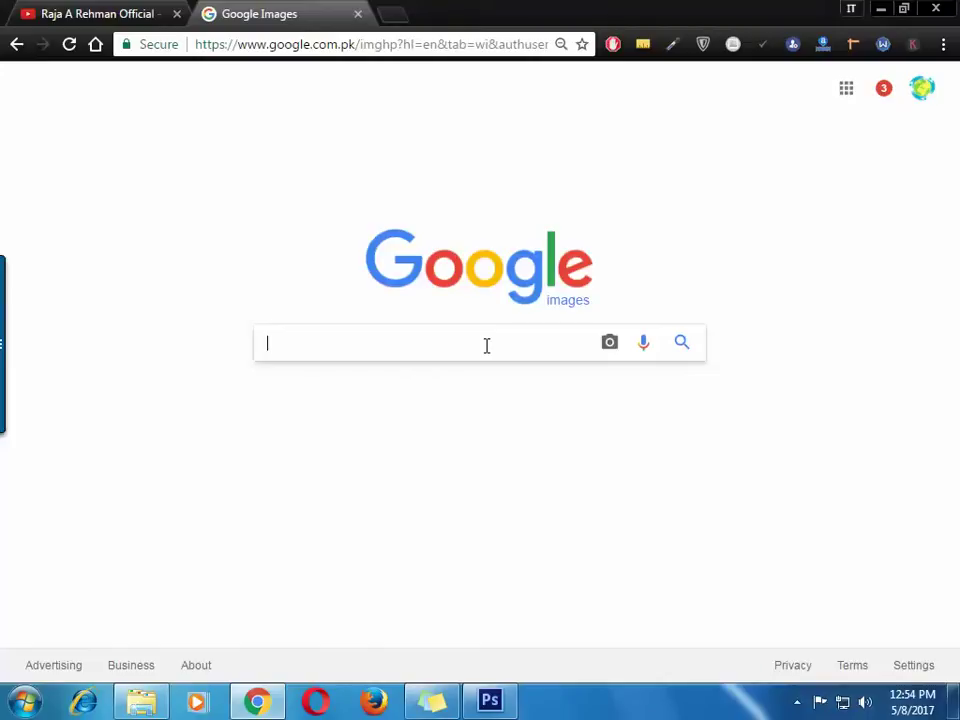
pyautogui.write('p')
# - Search Google Images for 'hd girl pic' and open the smiling girl image in a new tab
pyautogui.press('BackSpace')
pyautogui.write('d girl pic')
pyautogui.press('Return')
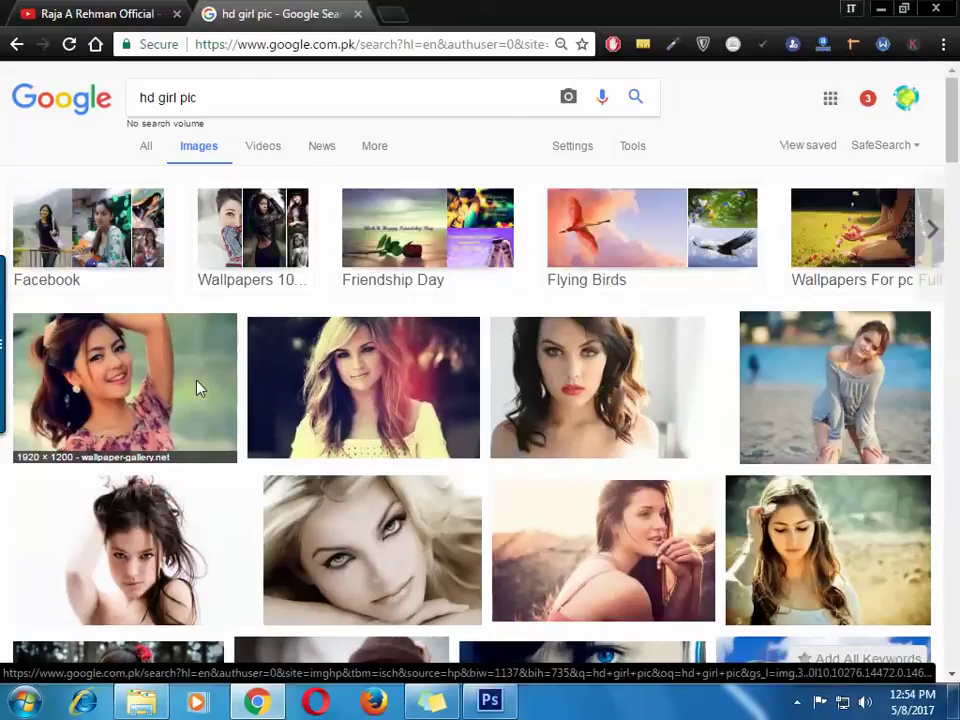
pyautogui.click(197, 388)
pyautogui.rightClick(668, 370)
pyautogui.click(730, 375)
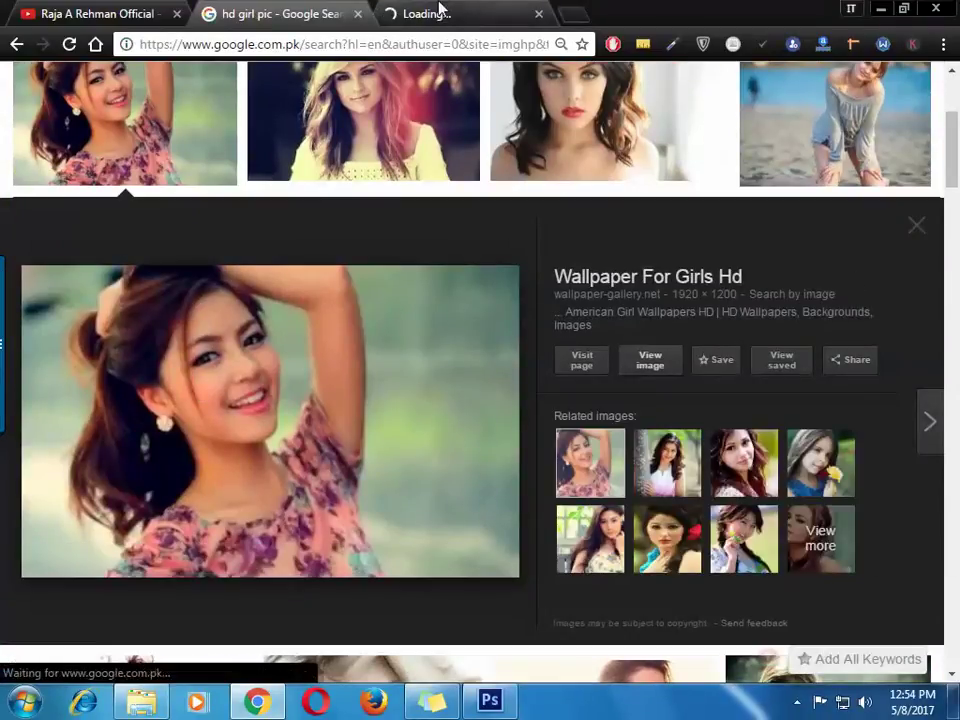
pyautogui.click(440, 12)
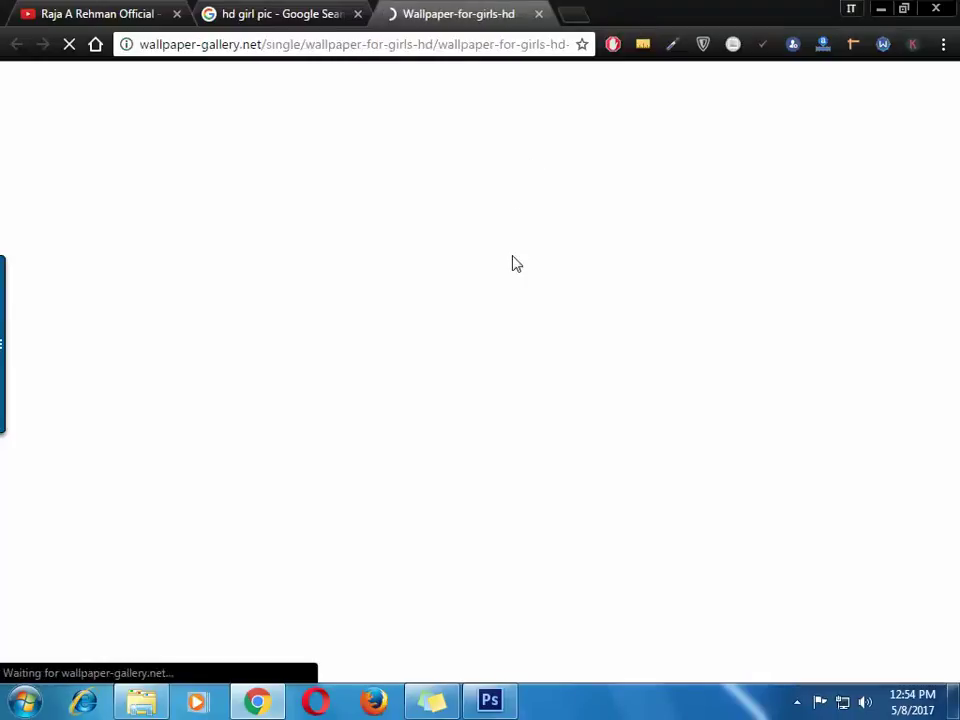
# - Open the image's wallpaper-gallery.net source page in a new tab
pyautogui.click(250, 12)
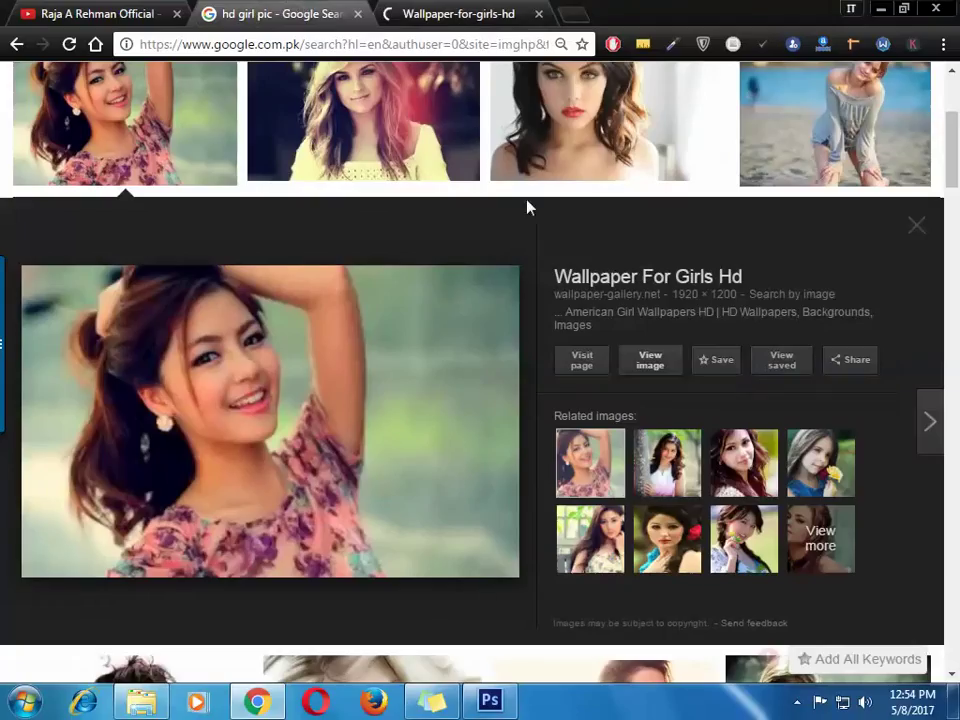
pyautogui.click(420, 165)
pyautogui.rightClick(692, 370)
pyautogui.click(692, 383)
pyautogui.click(456, 8)
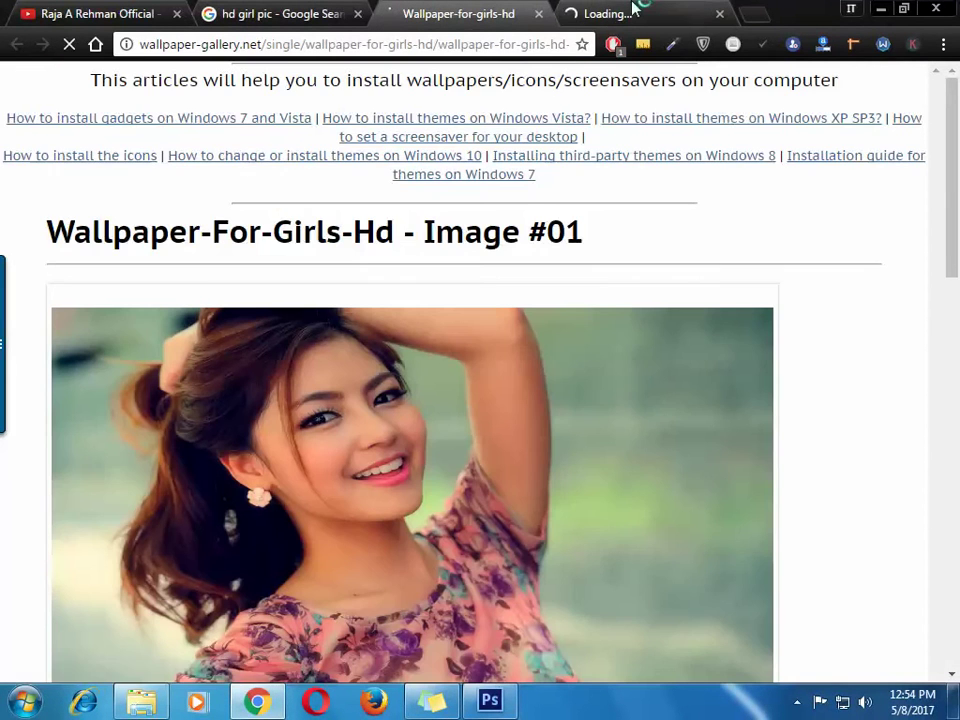
pyautogui.scroll(-2, 300, 400)
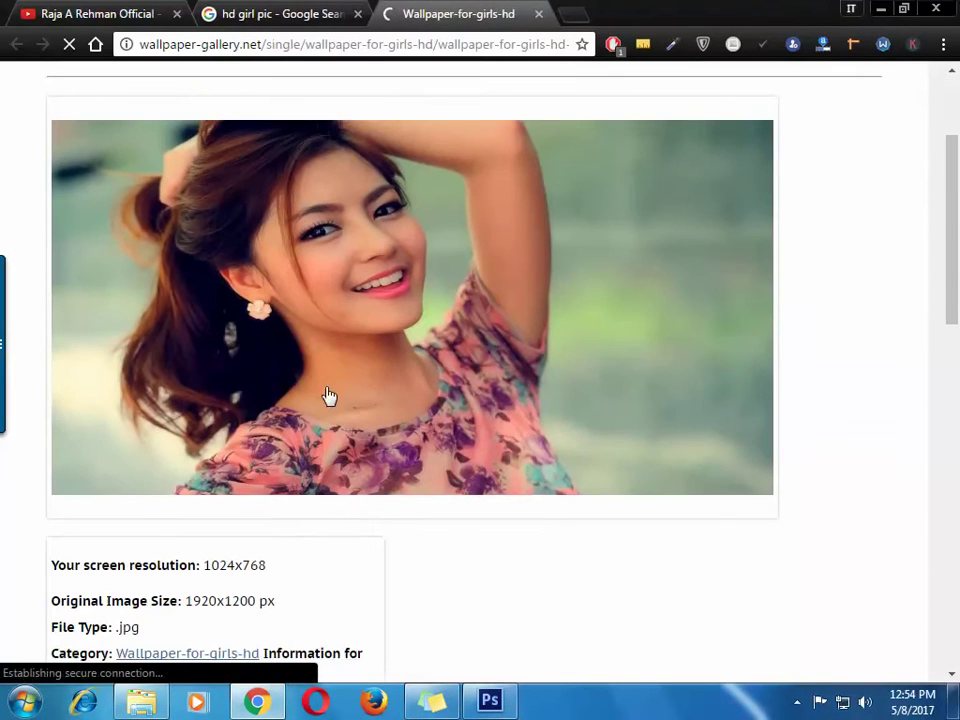
# - Open the full-size 1920×1200 wallpaper in its own tab and view it at full size
pyautogui.rightClick(274, 337)
pyautogui.click(369, 480)
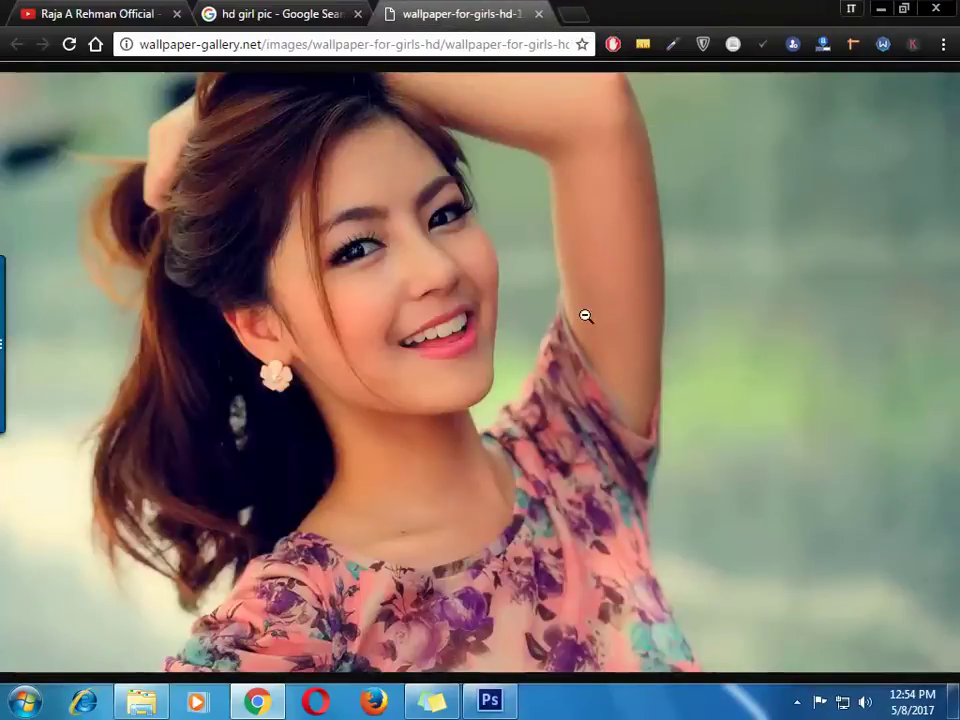
pyautogui.click(588, 330)
pyautogui.click(582, 275)
pyautogui.rightClick(512, 293)
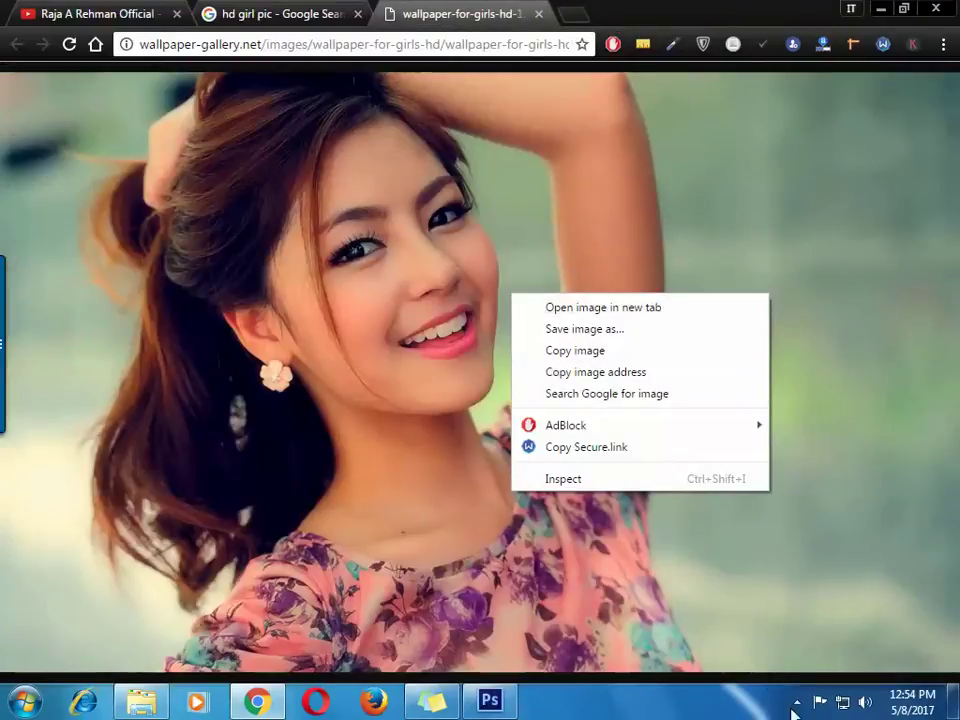
pyautogui.click(797, 702)
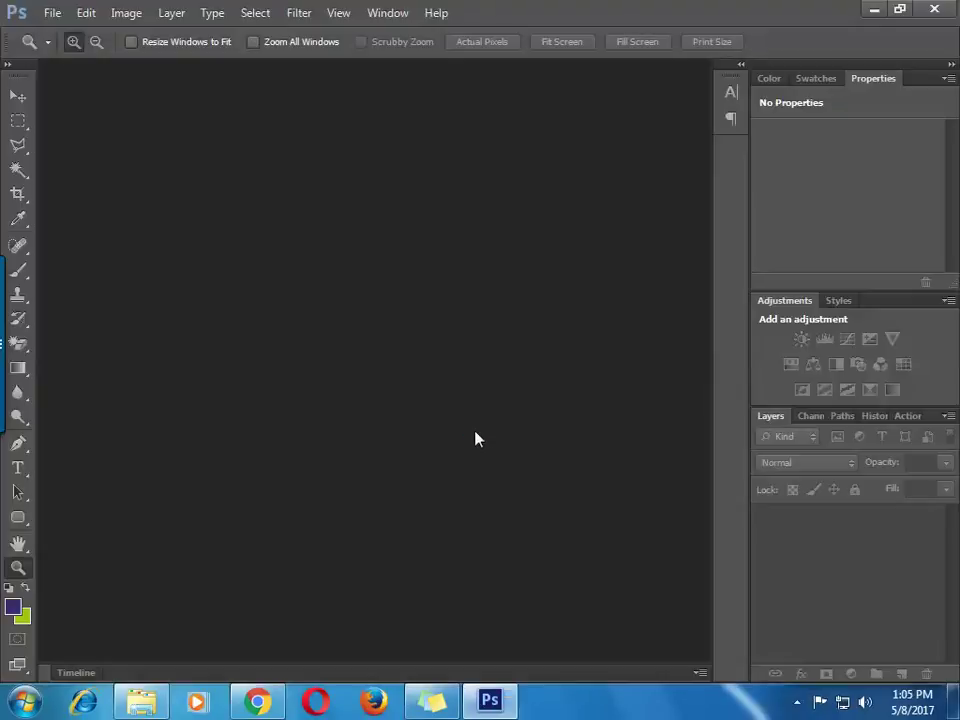
# - Open wallpaper-for-girls-hd-1.jpg from Desktop > pics setting and fit it on screen
pyautogui.hotkey('ctrl', 'o')
pyautogui.click(488, 248)
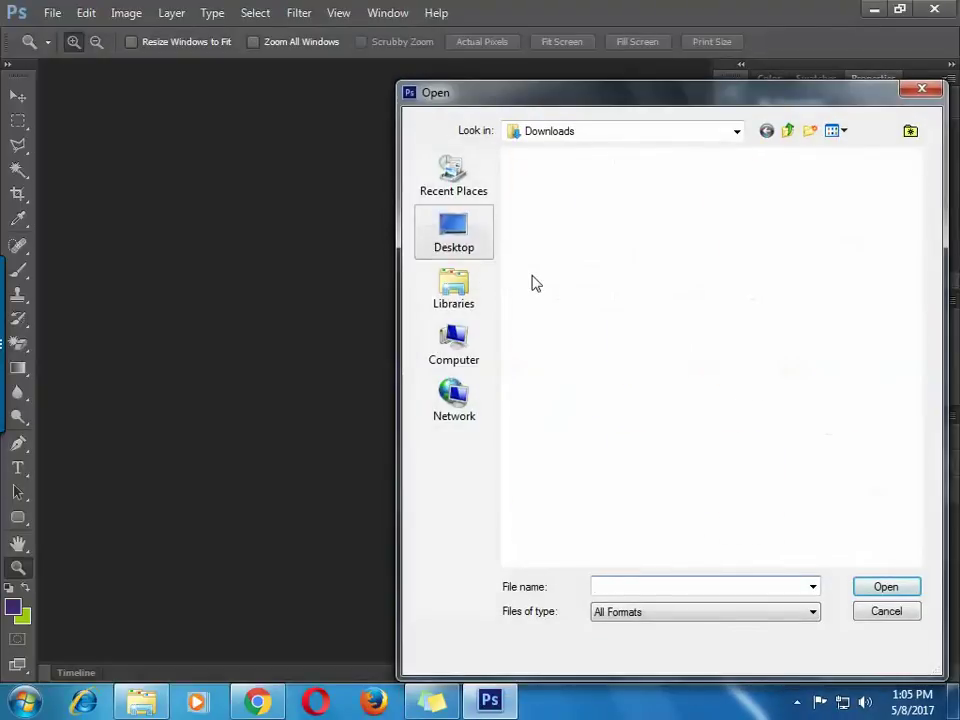
pyautogui.click(622, 438)
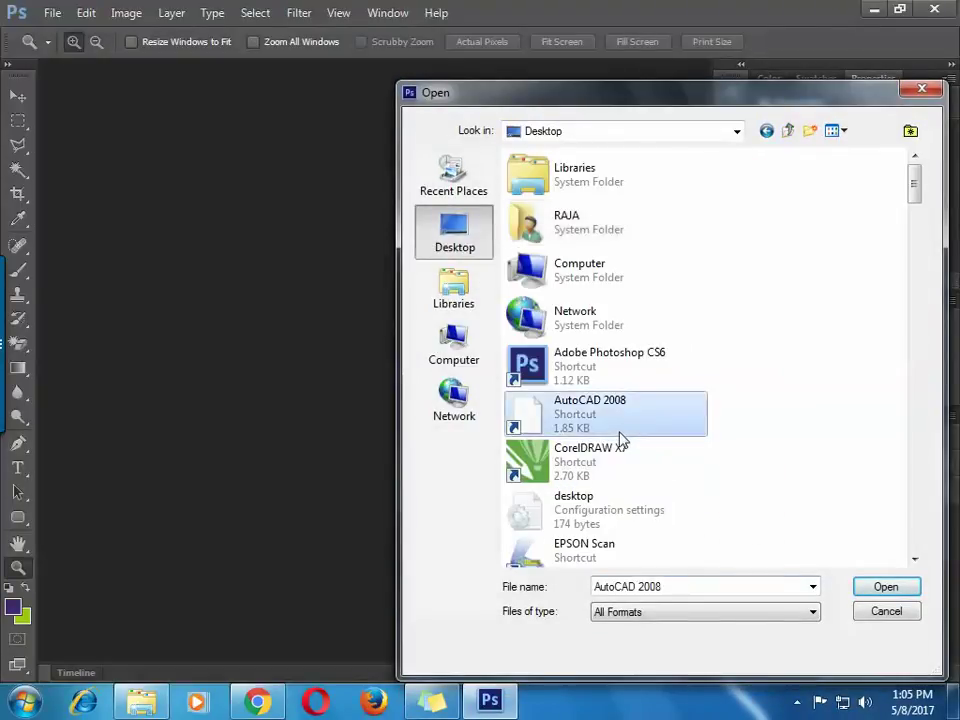
pyautogui.scroll(-10, 618, 440)
pyautogui.doubleClick(594, 222)
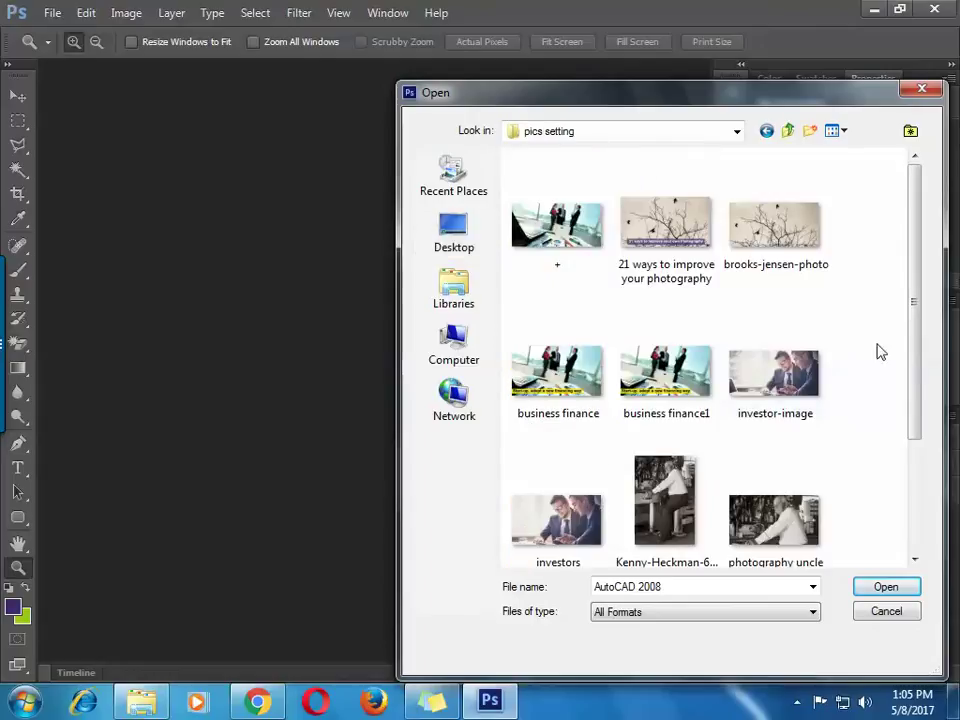
pyautogui.scroll(-3, 903, 287)
pyautogui.doubleClick(648, 490)
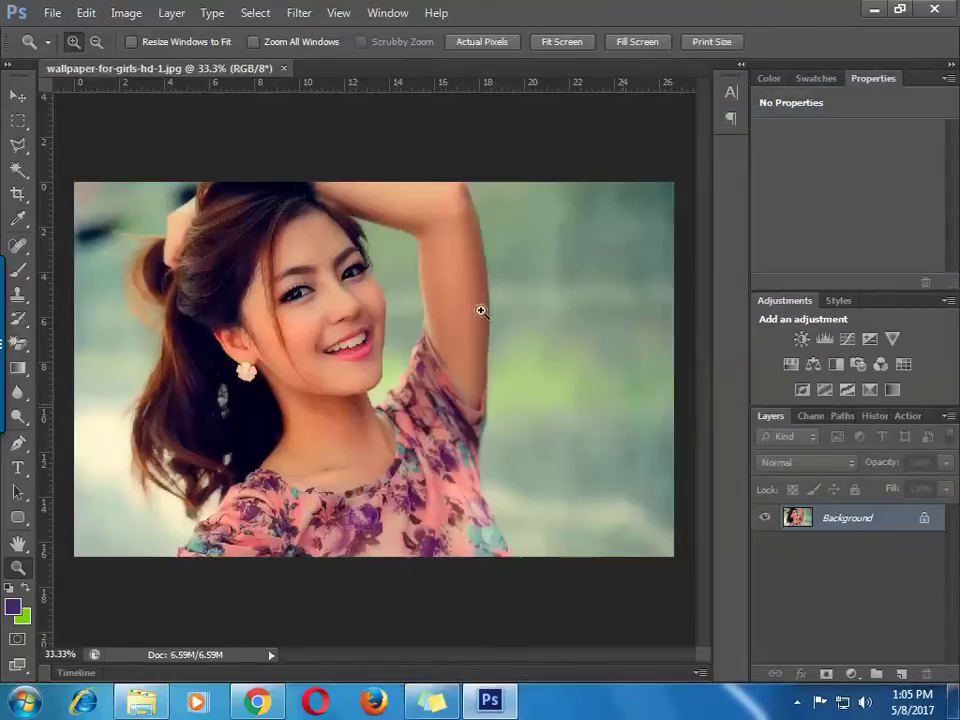
pyautogui.rightClick(446, 308)
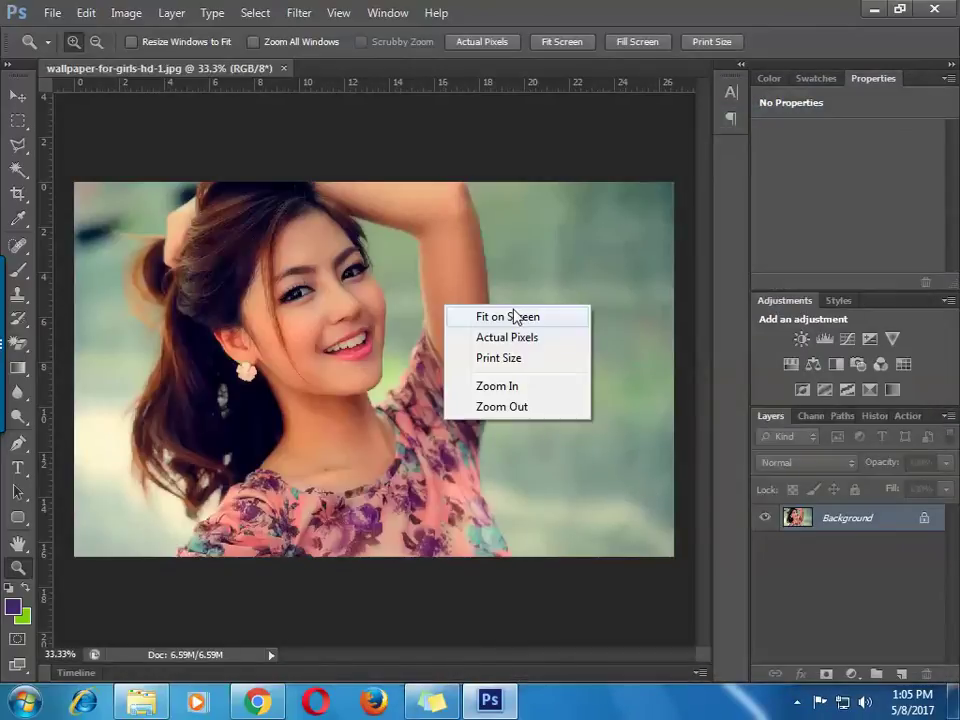
pyautogui.click(509, 317)
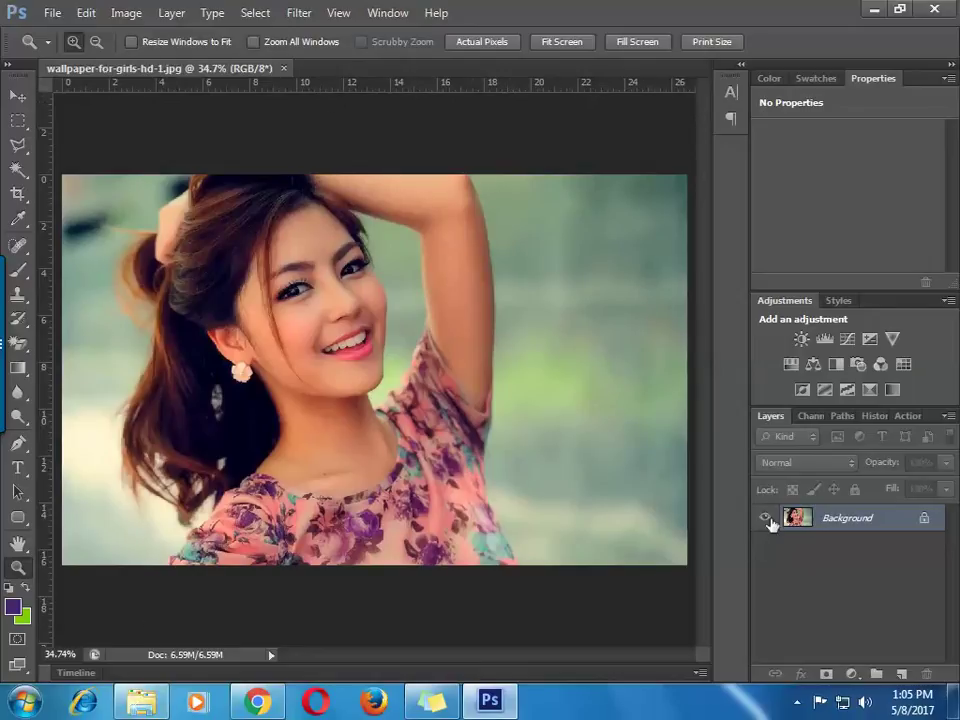
pyautogui.click(344, 8)
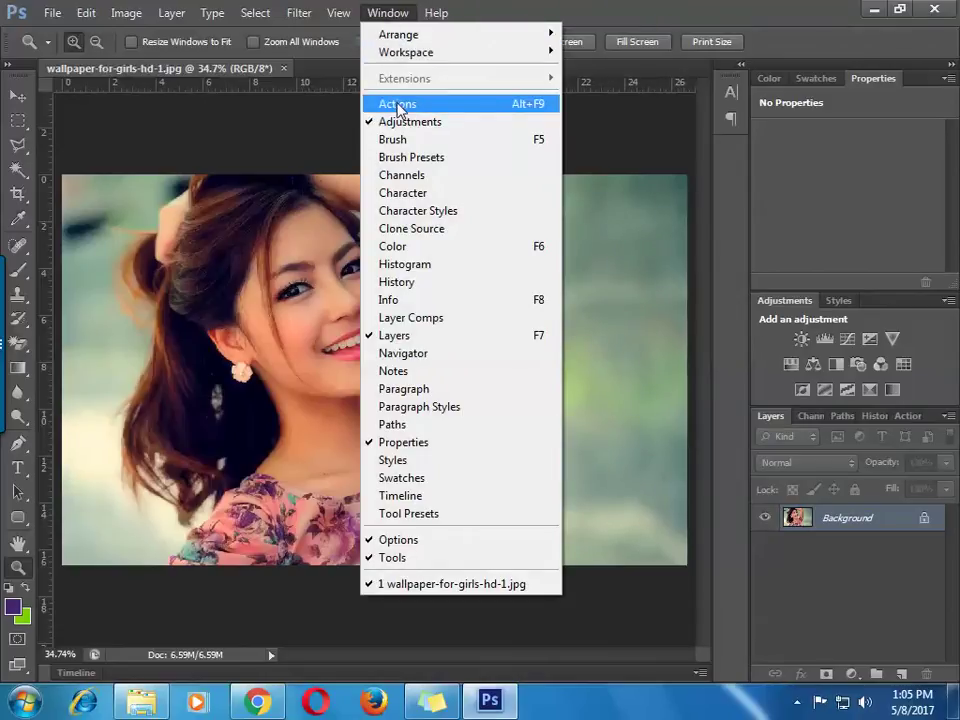
# - Show the Actions panel, reposition it, and remove the History panel from the group
pyautogui.click(397, 105)
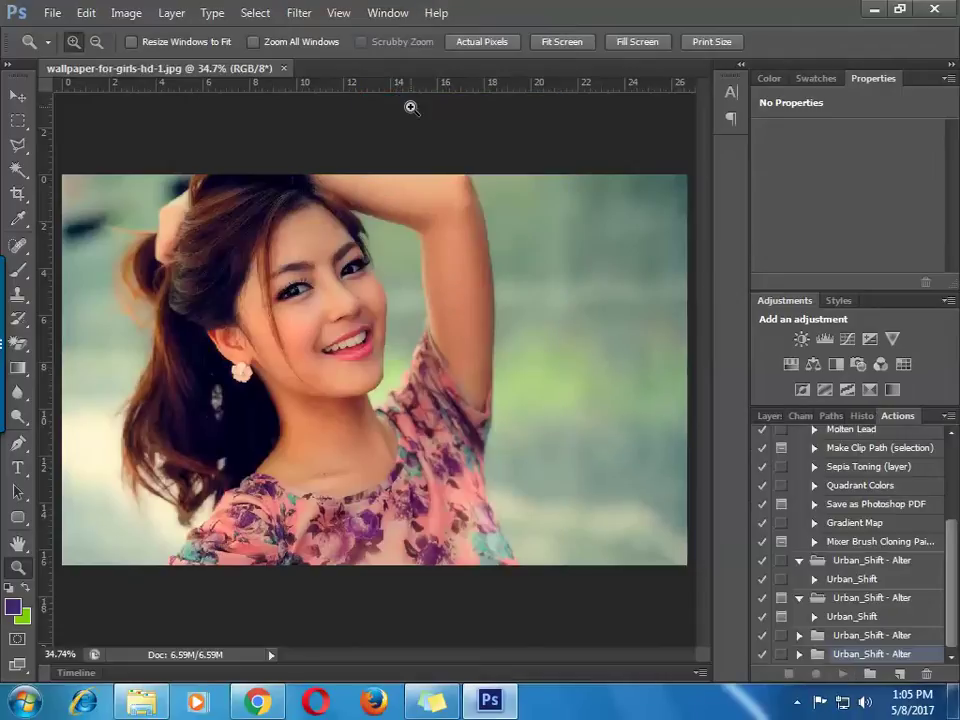
pyautogui.click(771, 417)
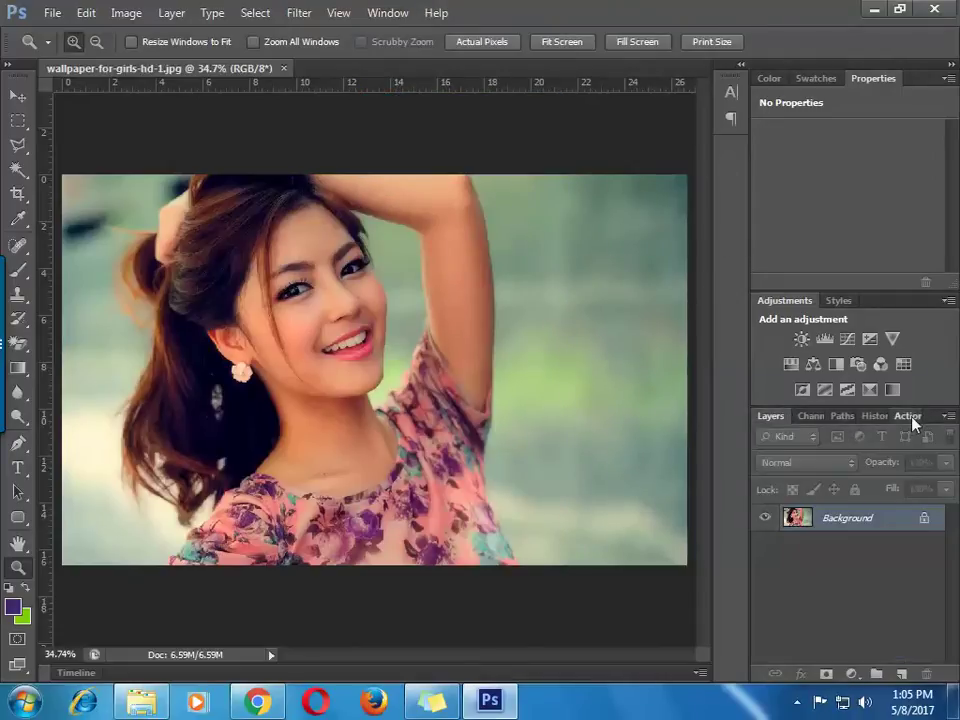
pyautogui.moveTo(908, 416); pyautogui.dragTo(628, 170)
pyautogui.moveTo(571, 146)
pyautogui.mouseDown()
pyautogui.moveTo(511, 139)
pyautogui.moveTo(843, 418)
pyautogui.moveTo(898, 417)
pyautogui.moveTo(853, 415)
pyautogui.mouseUp()
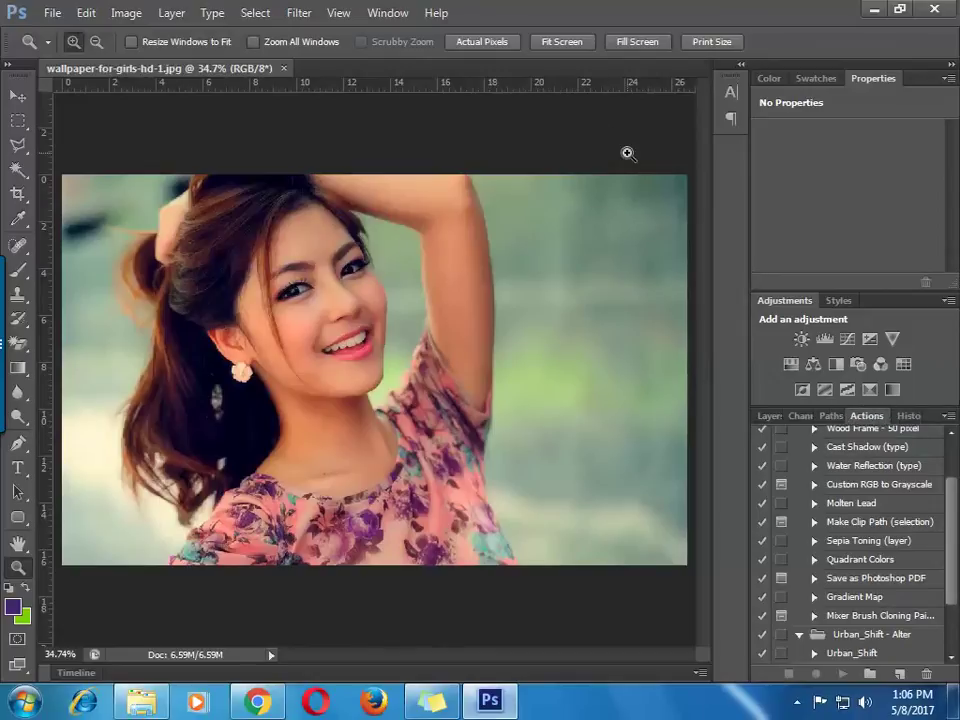
pyautogui.rightClick(913, 425)
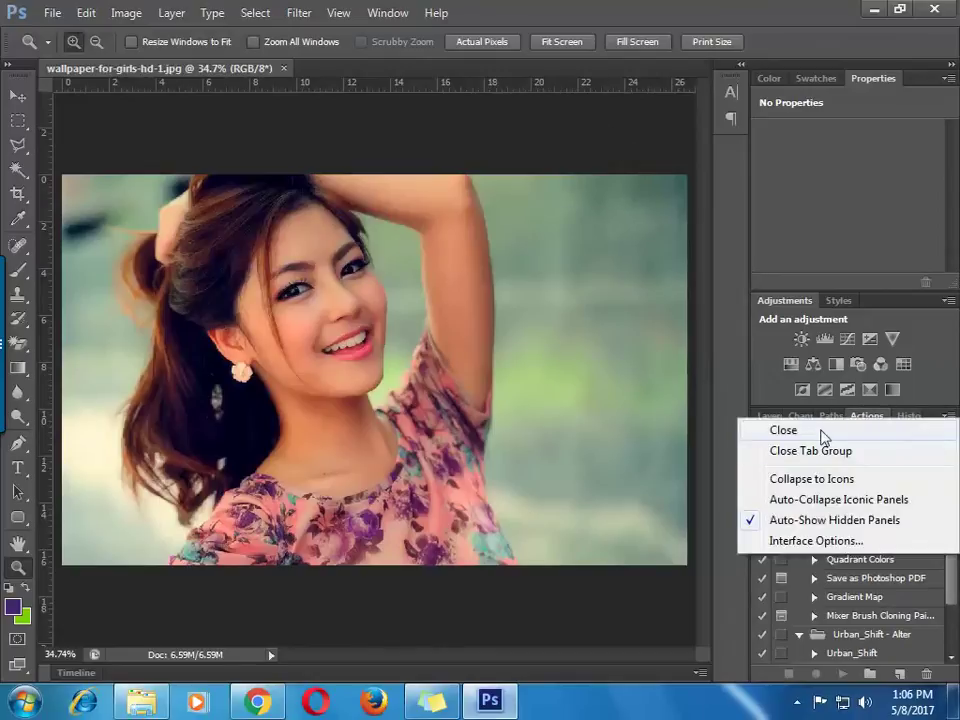
pyautogui.press('Escape')
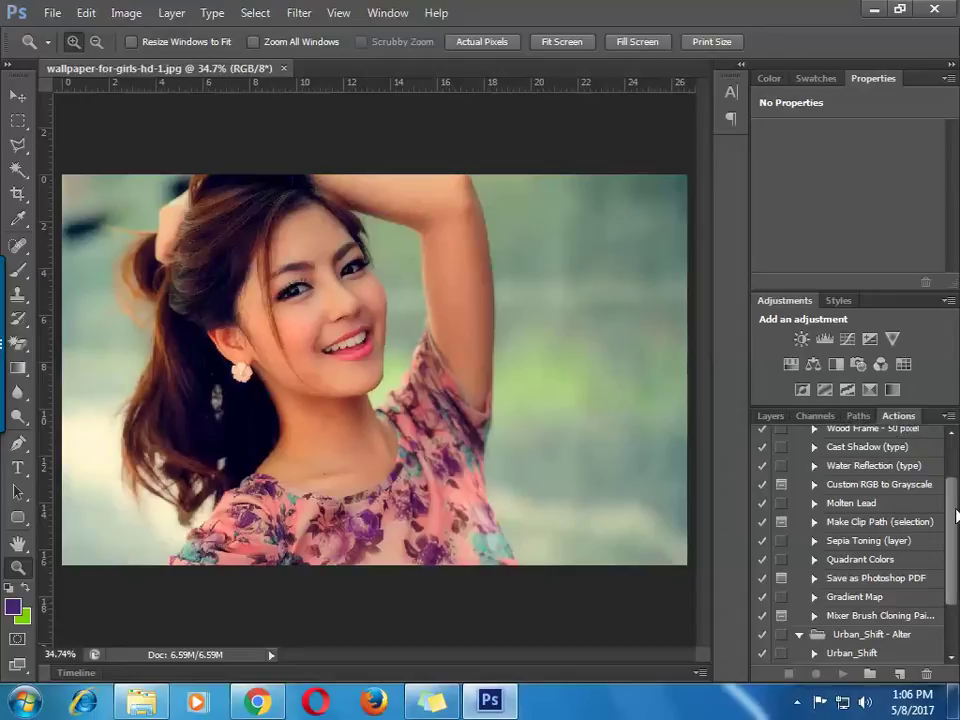
pyautogui.moveTo(951, 481); pyautogui.dragTo(951, 564)
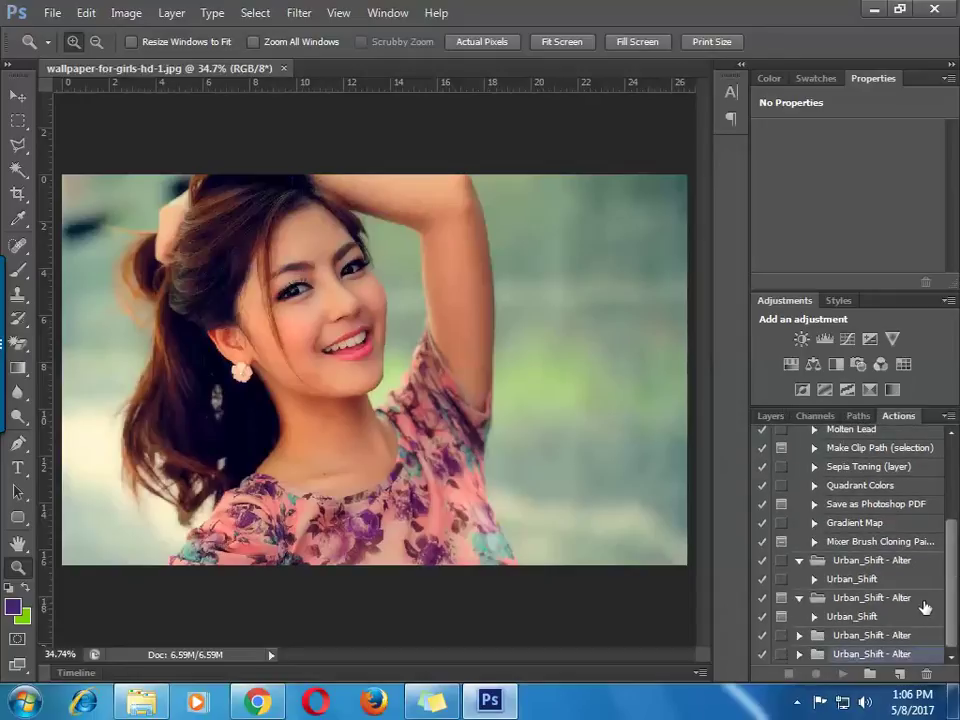
# - Delete one duplicate Urban_Shift - Alter action set, confirming with OK
pyautogui.click(866, 561)
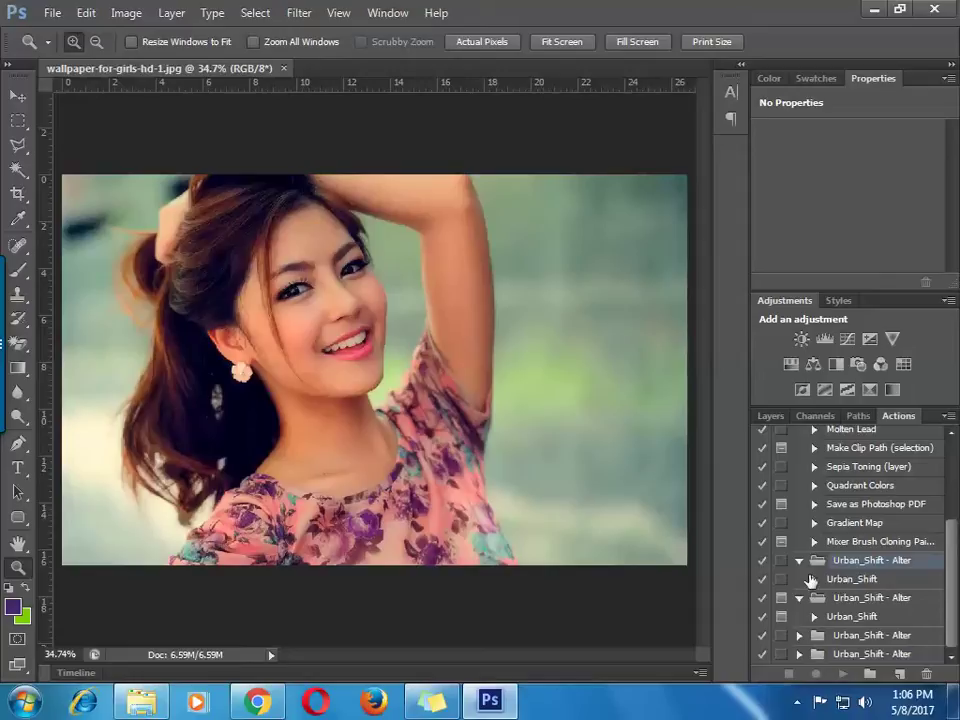
pyautogui.click(799, 562)
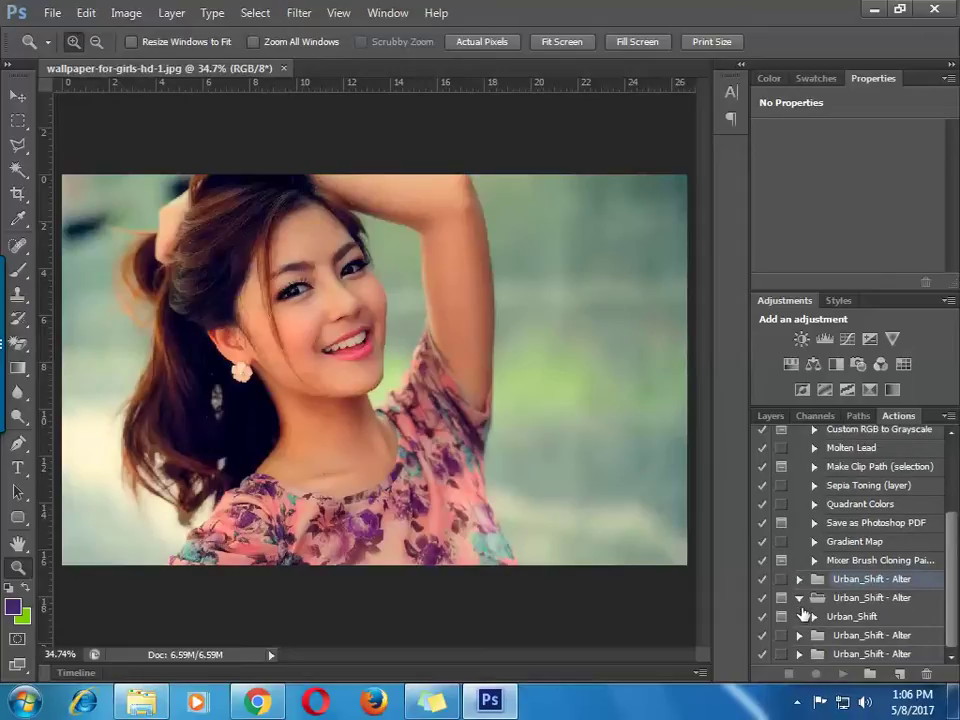
pyautogui.click(799, 598)
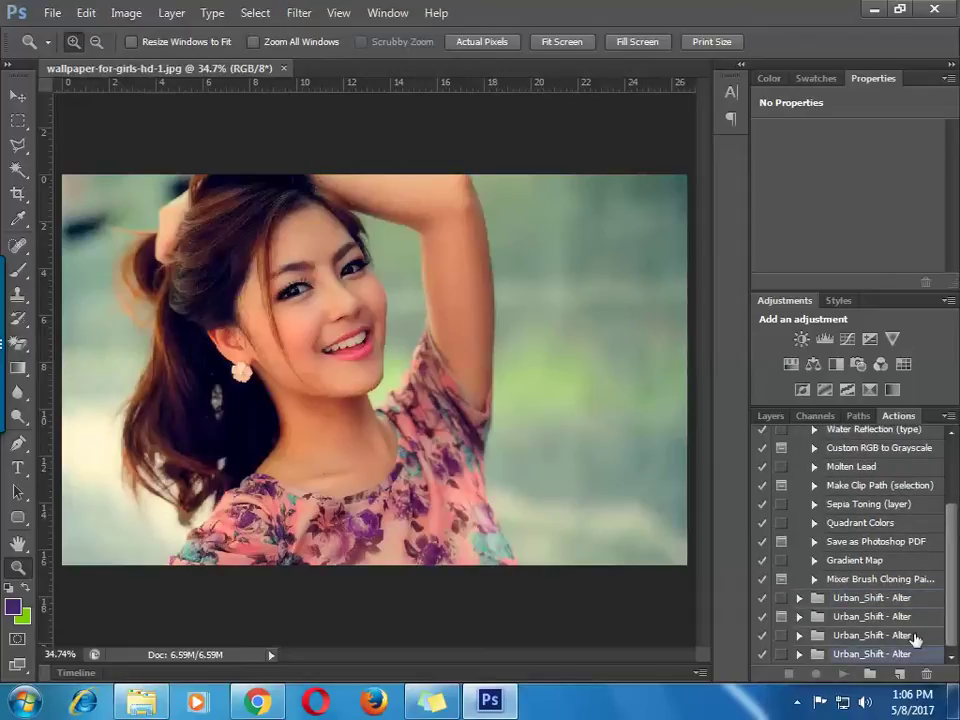
pyautogui.press('Delete')
pyautogui.press('Escape')
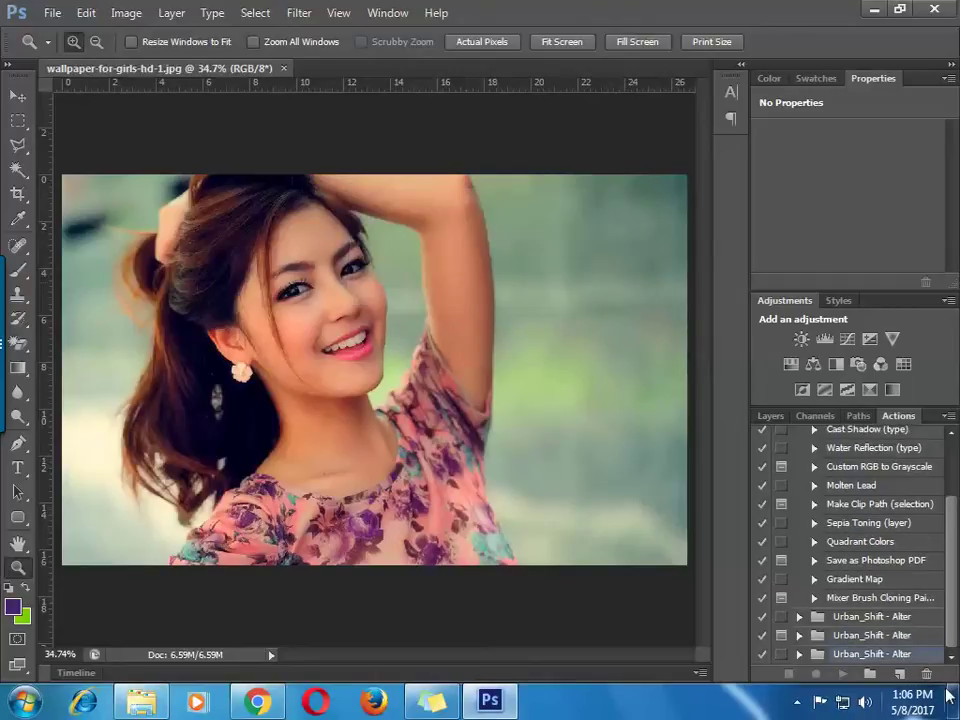
pyautogui.click(926, 673)
pyautogui.click(473, 284)
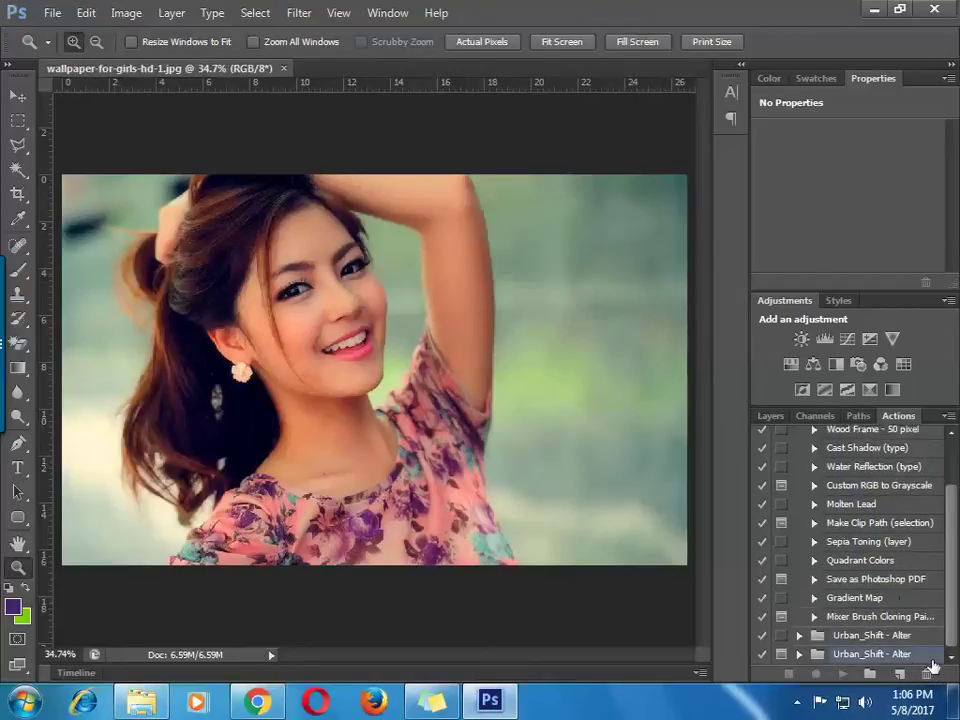
# - Select the remaining Urban_Shift - Alter set and check Default Actions, leaving it collapsed
pyautogui.click(785, 637)
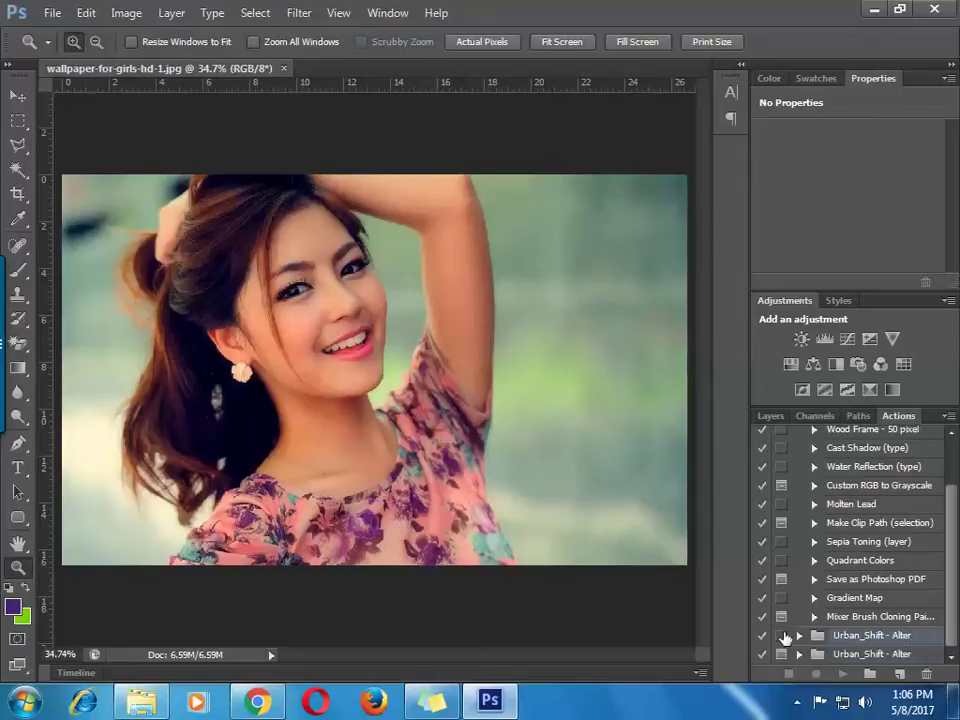
pyautogui.scroll(3, 843, 606)
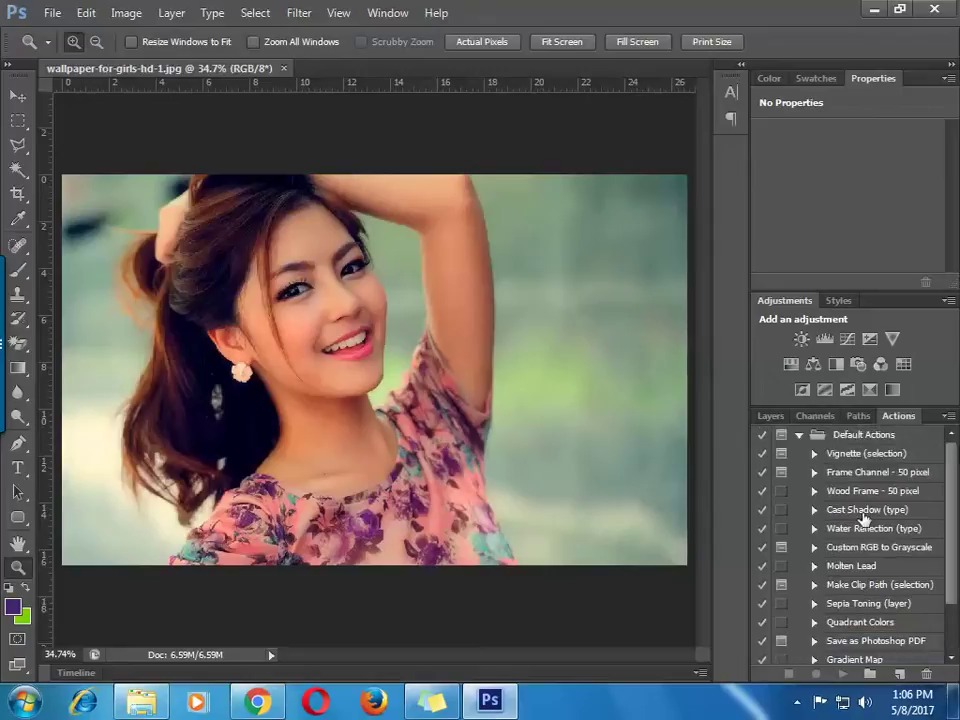
pyautogui.click(800, 435)
pyautogui.click(799, 435)
pyautogui.click(799, 435)
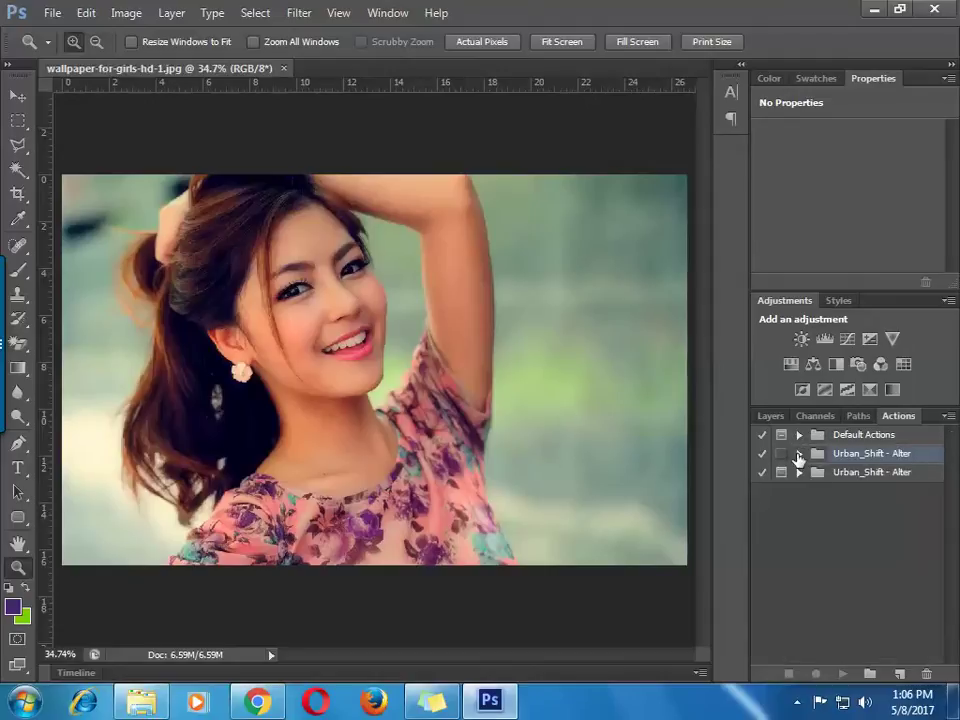
# - Play the Urban_Shift action from the Urban_Shift - Alter set on the girl wallpaper
pyautogui.click(799, 454)
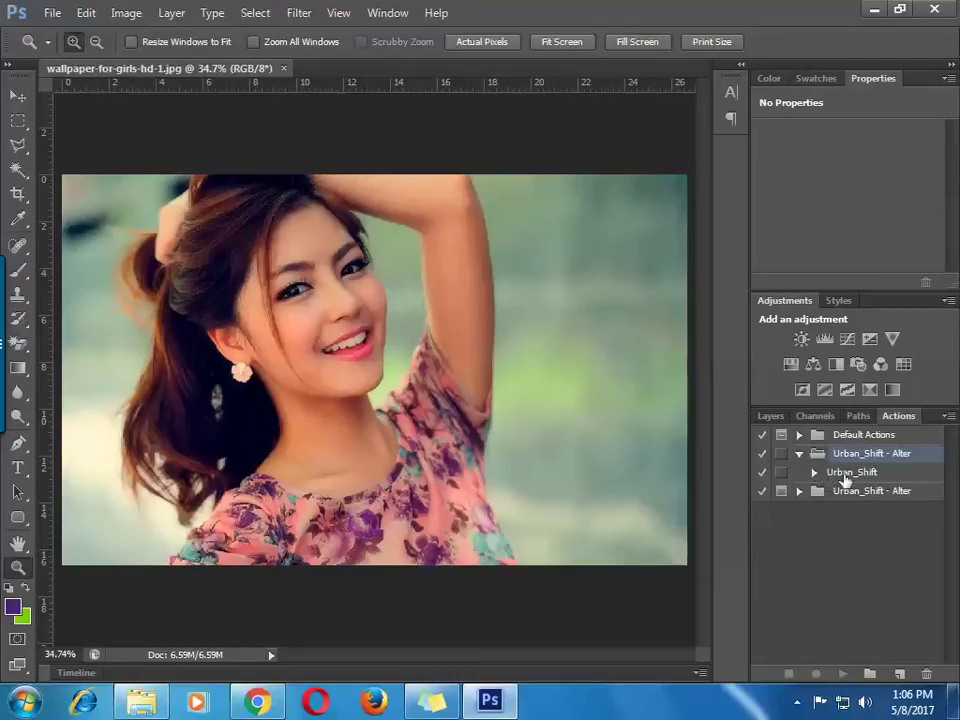
pyautogui.click(845, 476)
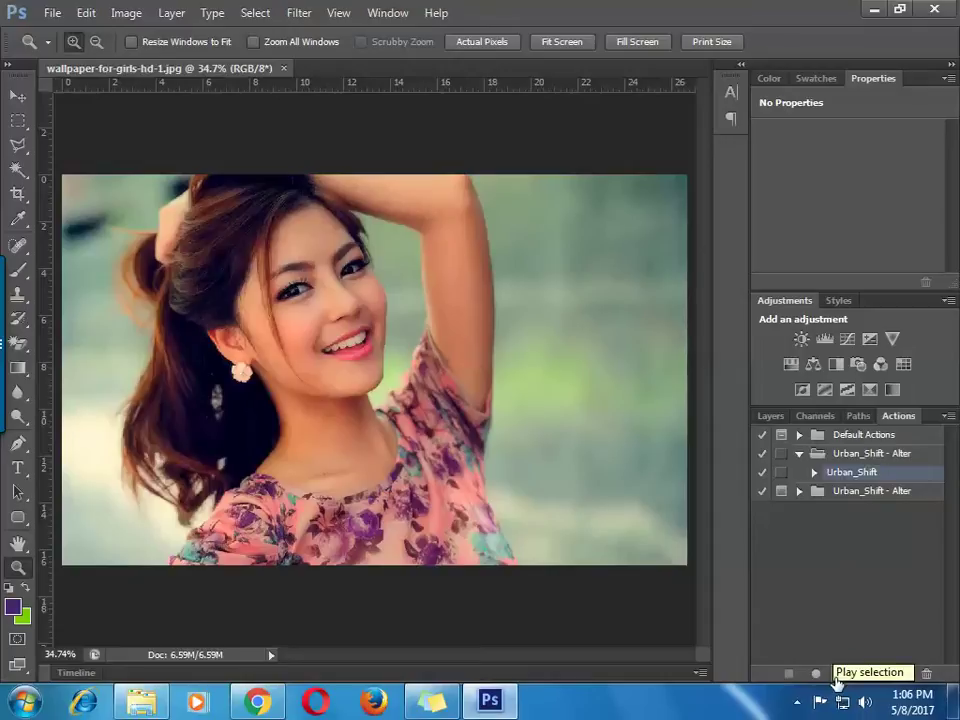
pyautogui.click(836, 677)
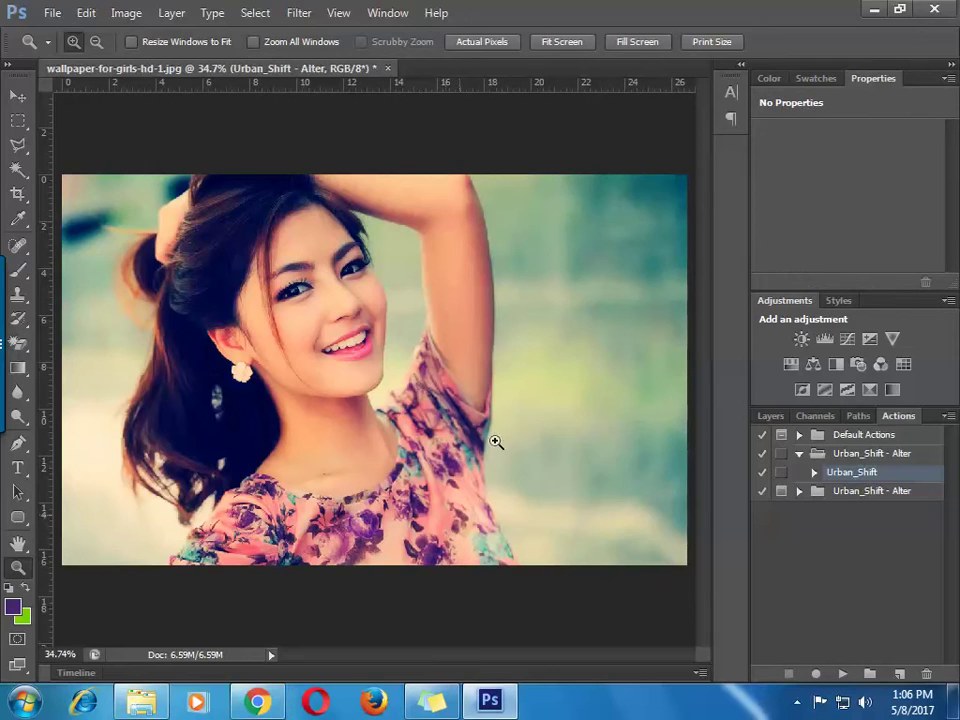
# - Open wallpaper-for-girls-hd-1 from the desktop's pics setting folder in Photo Viewer beside Photoshop
pyautogui.click(141, 700)
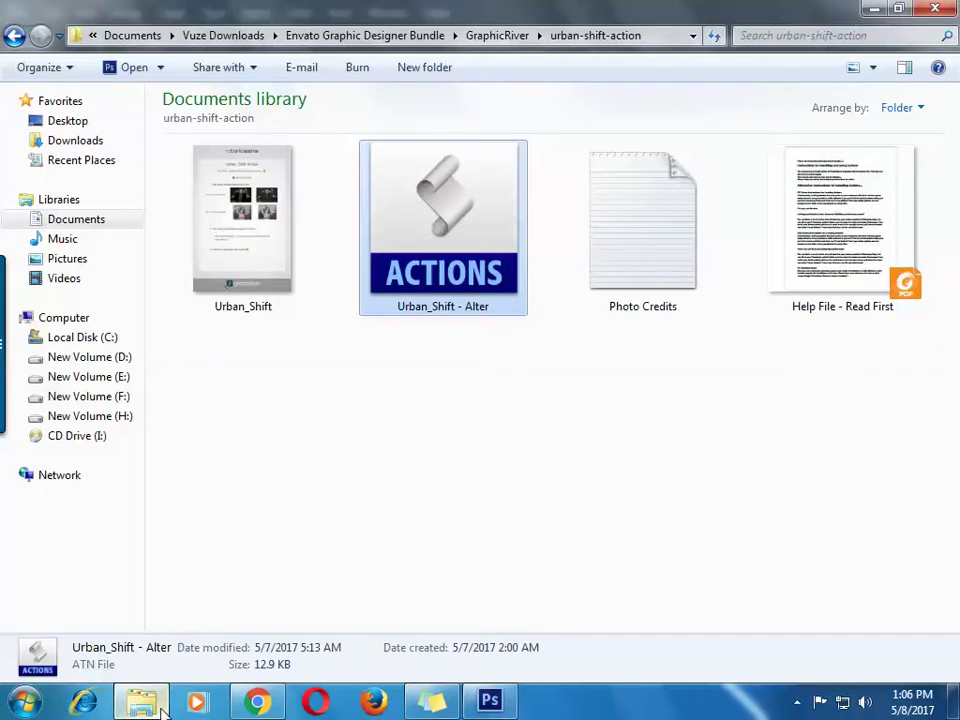
pyautogui.click(873, 14)
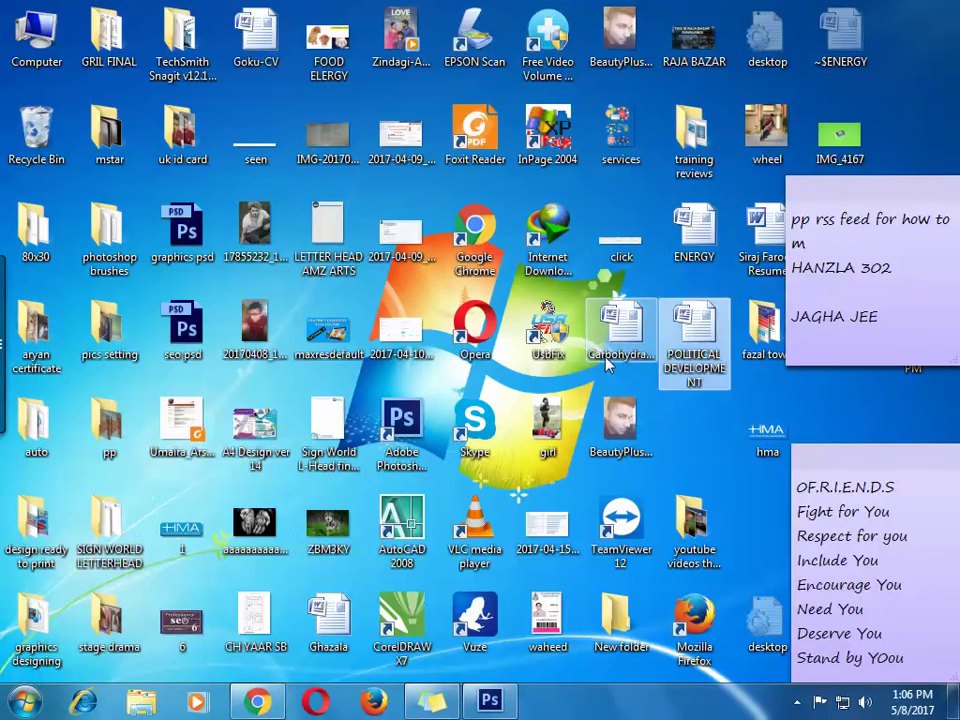
pyautogui.click(595, 390)
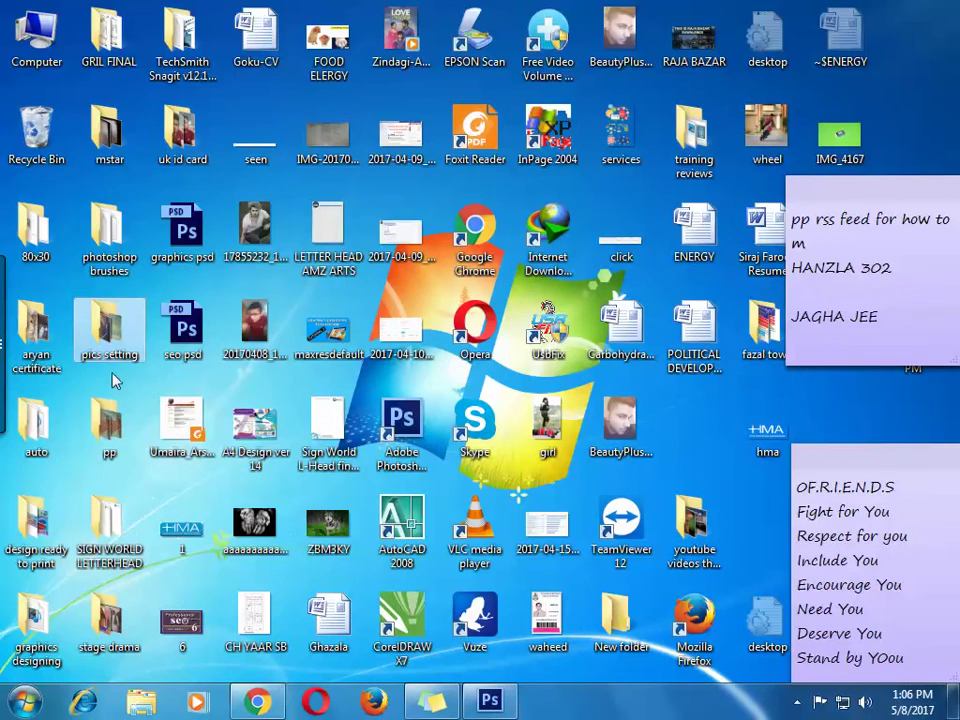
pyautogui.doubleClick(262, 335)
pyautogui.doubleClick(285, 262)
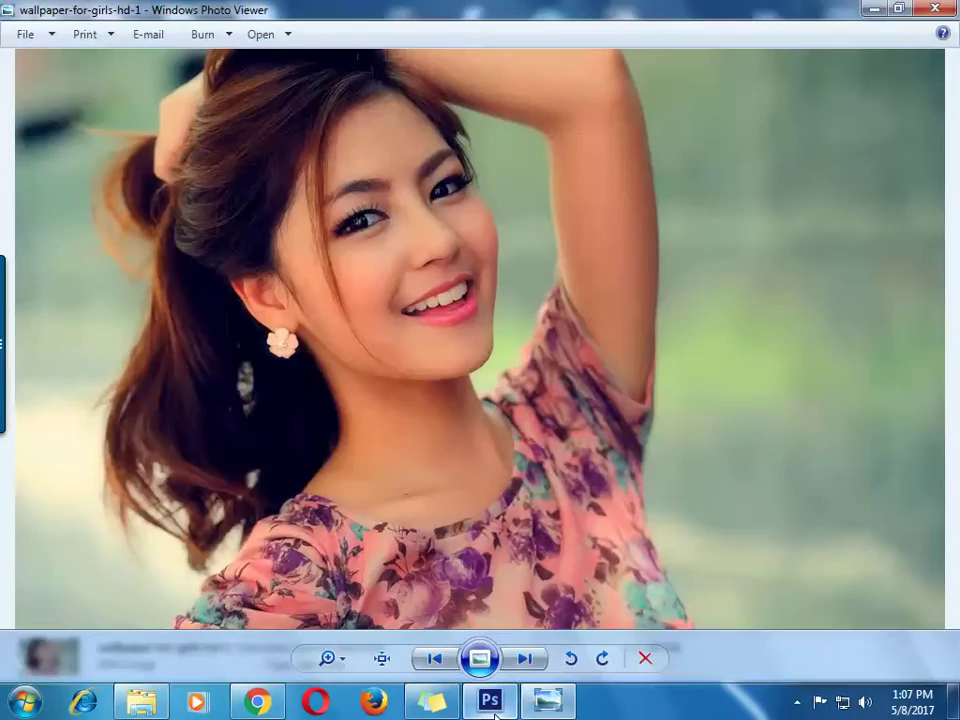
pyautogui.click(492, 710)
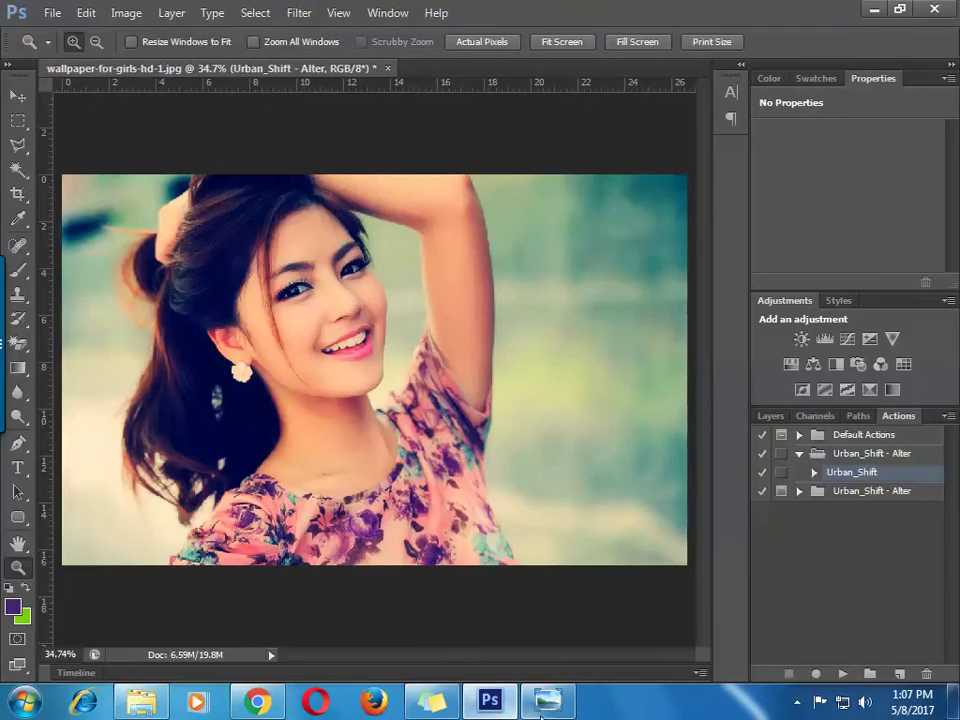
pyautogui.click(547, 700)
# - Shrink Photo Viewer beside the edited photo, zoom in to compare, then close it
pyautogui.doubleClick(655, 15)
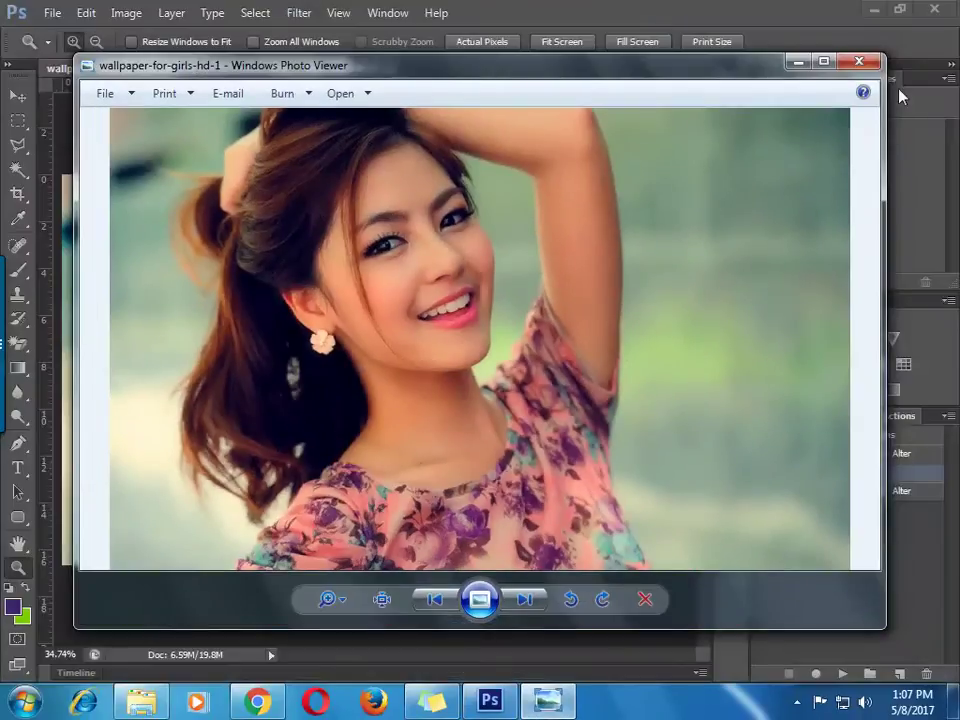
pyautogui.moveTo(884, 61); pyautogui.dragTo(467, 287)
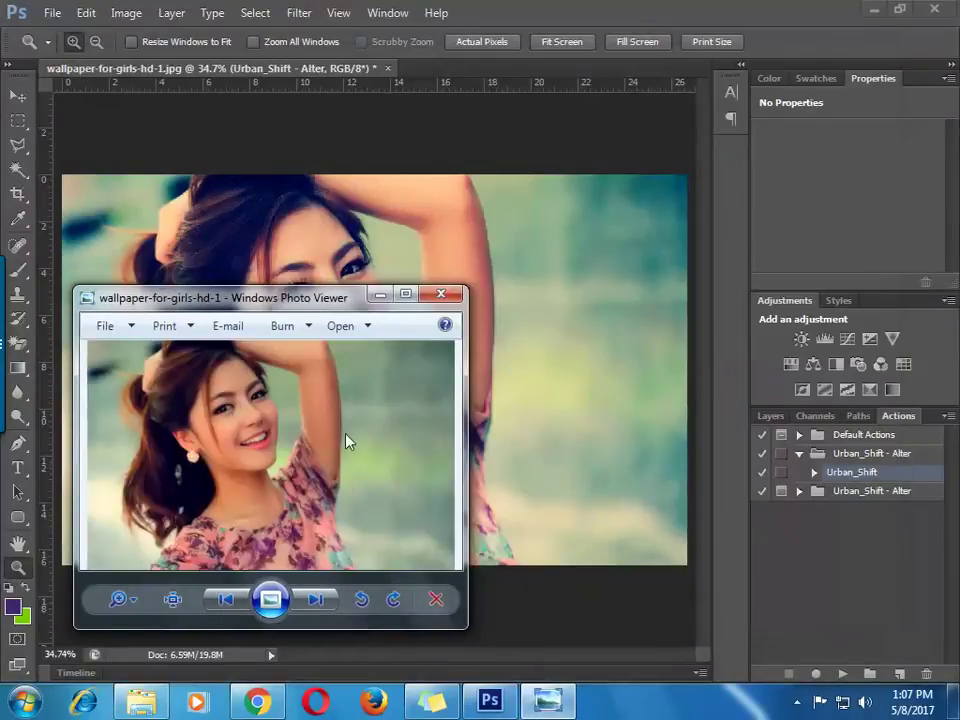
pyautogui.moveTo(277, 297); pyautogui.dragTo(608, 420)
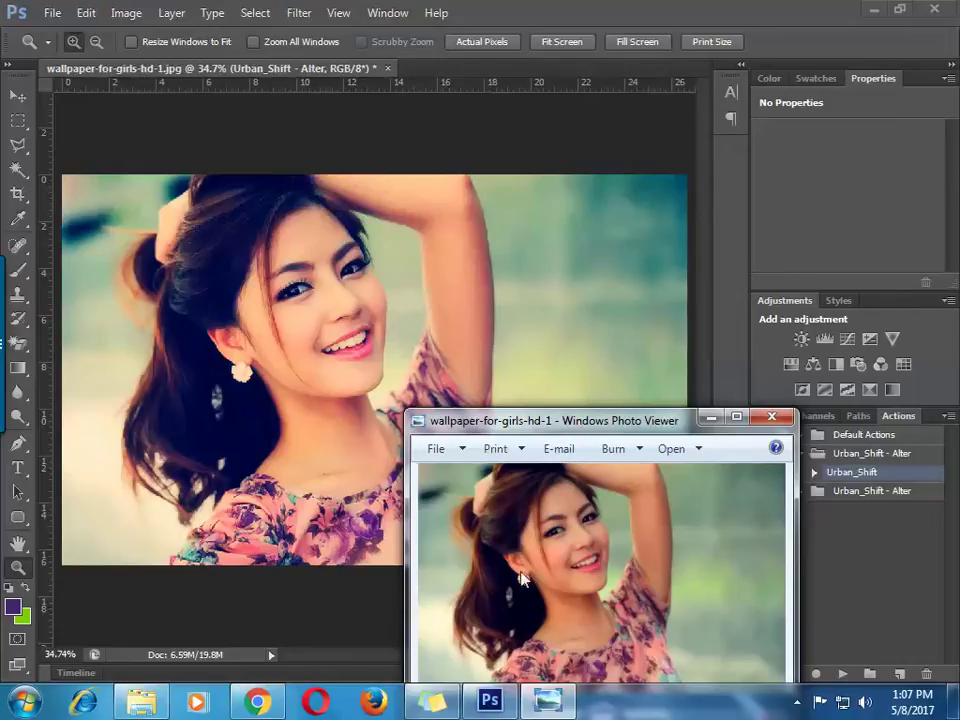
pyautogui.scroll(1, 523, 578)
pyautogui.scroll(1, 570, 586)
pyautogui.scroll(1, 590, 594)
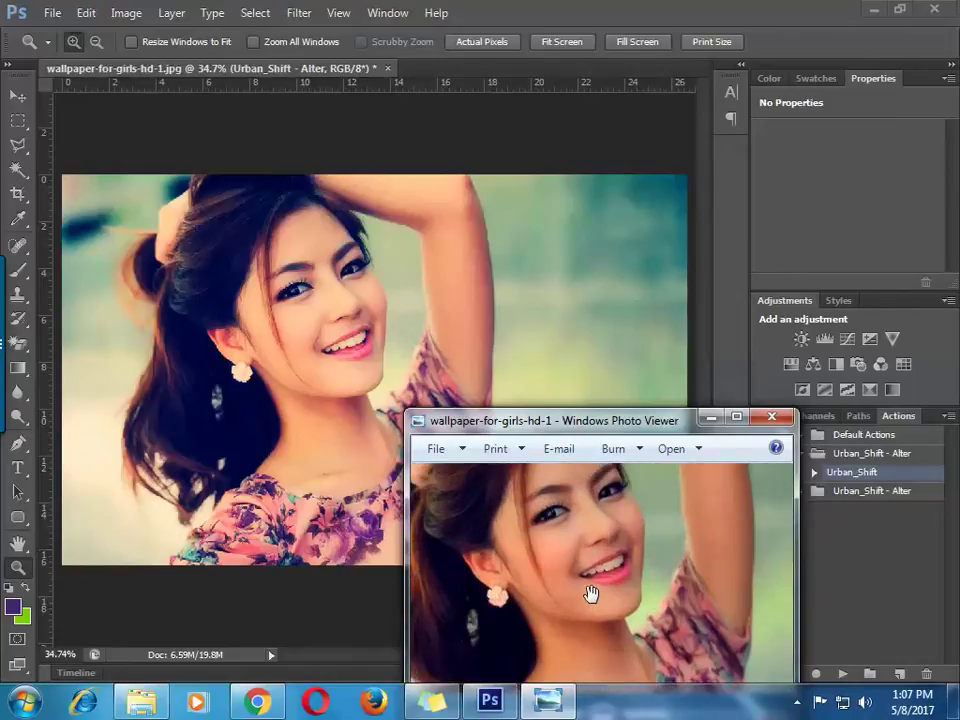
pyautogui.click(774, 418)
# - Open an image from the pics setting folder with Photoshop's Open dialog (Ctrl+O)
pyautogui.hotkey('ctrl', 'o')
pyautogui.click(666, 364)
pyautogui.scroll(-1, 678, 402)
pyautogui.doubleClick(681, 478)
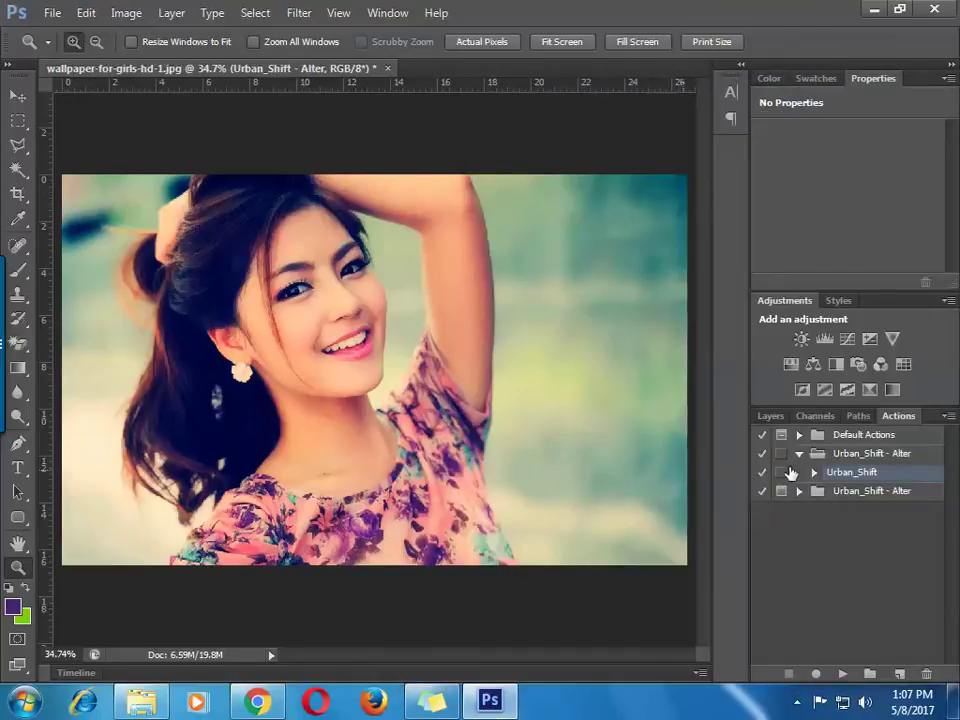
# - Reopen the original wallpaper in Photo Viewer, close it, and bring up Photoshop's Open dialog
pyautogui.moveTo(141, 702)
pyautogui.click(153, 703)
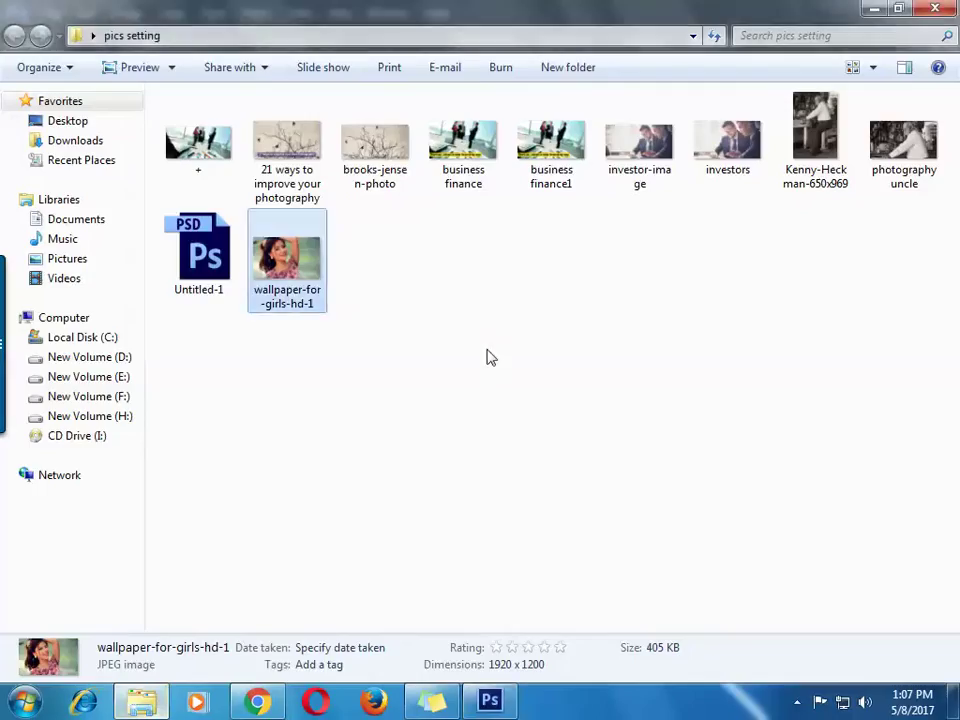
pyautogui.doubleClick(257, 260)
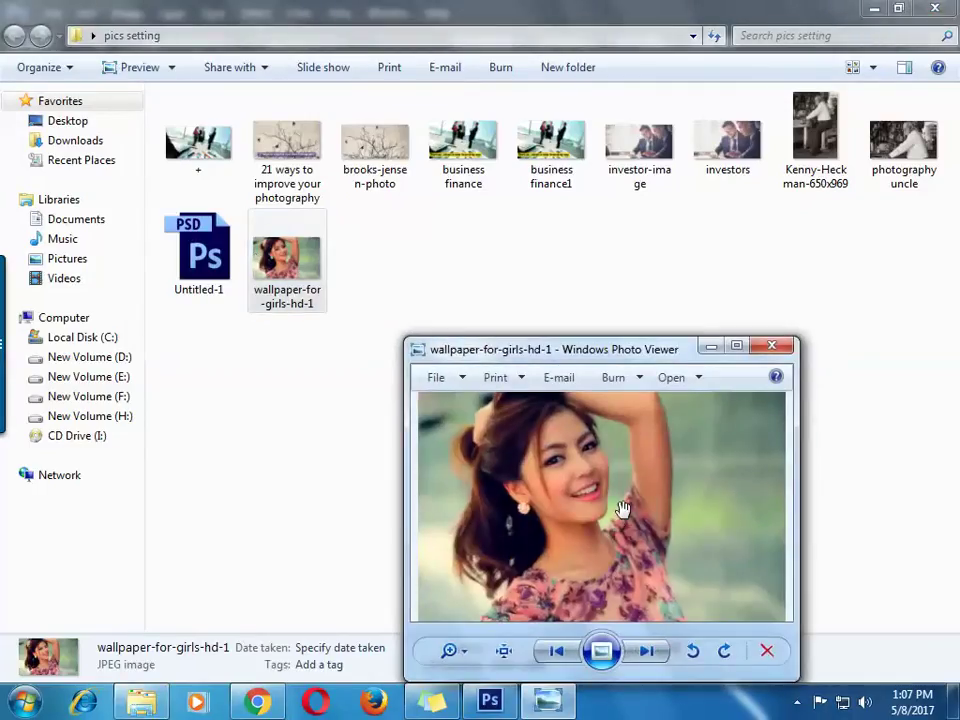
pyautogui.click(772, 348)
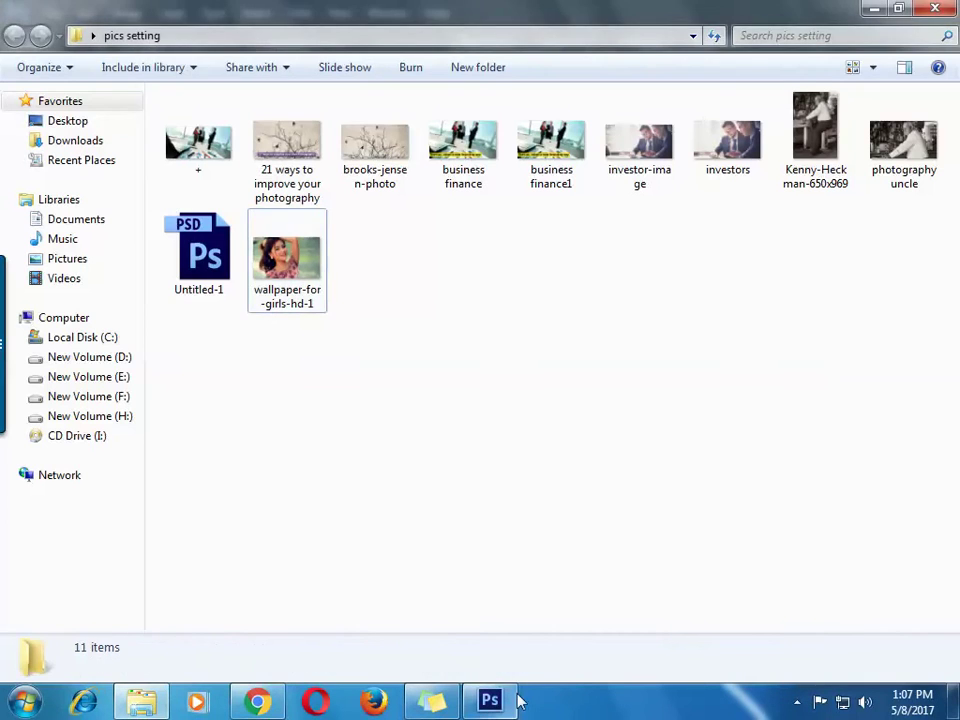
pyautogui.click(512, 699)
pyautogui.hotkey('ctrl', 'o')
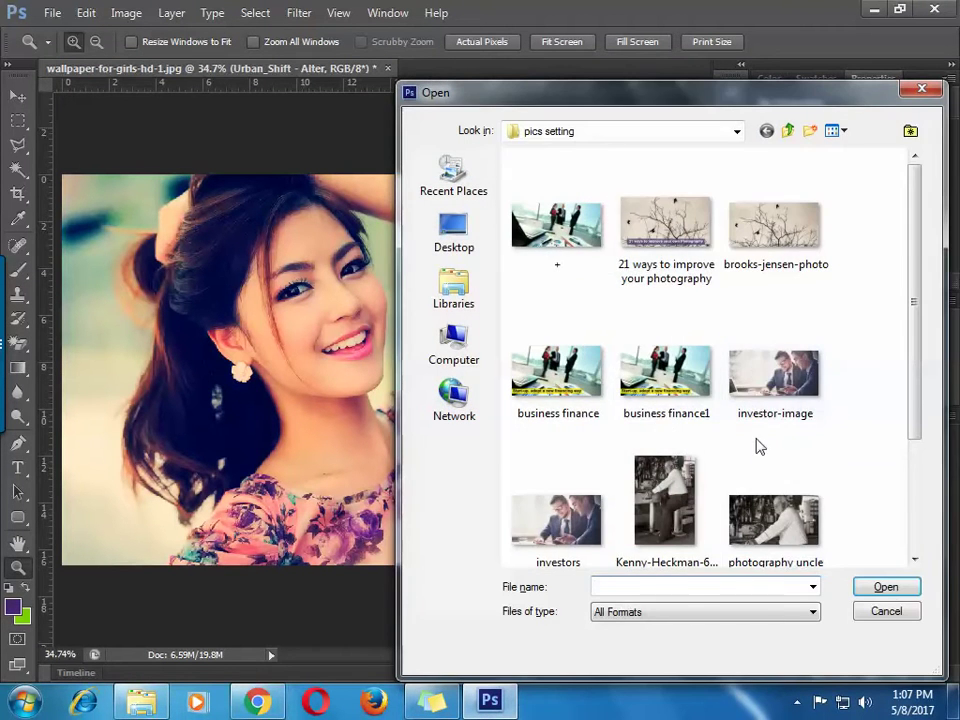
# - Open the photography uncle image from pics setting and fit it on screen
pyautogui.scroll(-2, 756, 446)
pyautogui.click(798, 378)
pyautogui.doubleClick(800, 380)
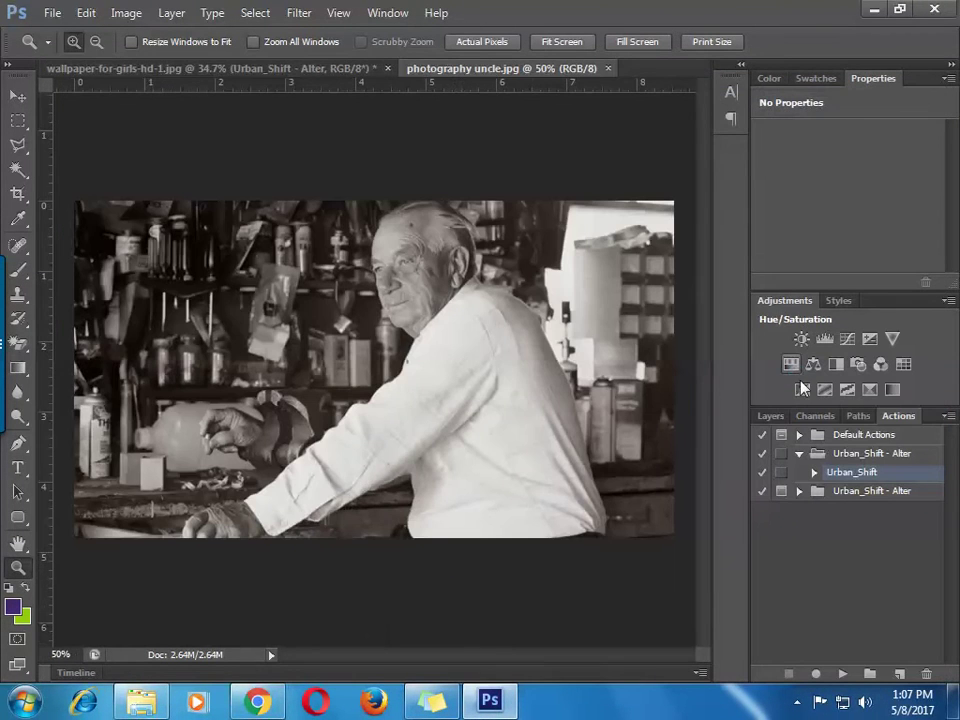
pyautogui.rightClick(455, 344)
pyautogui.click(484, 358)
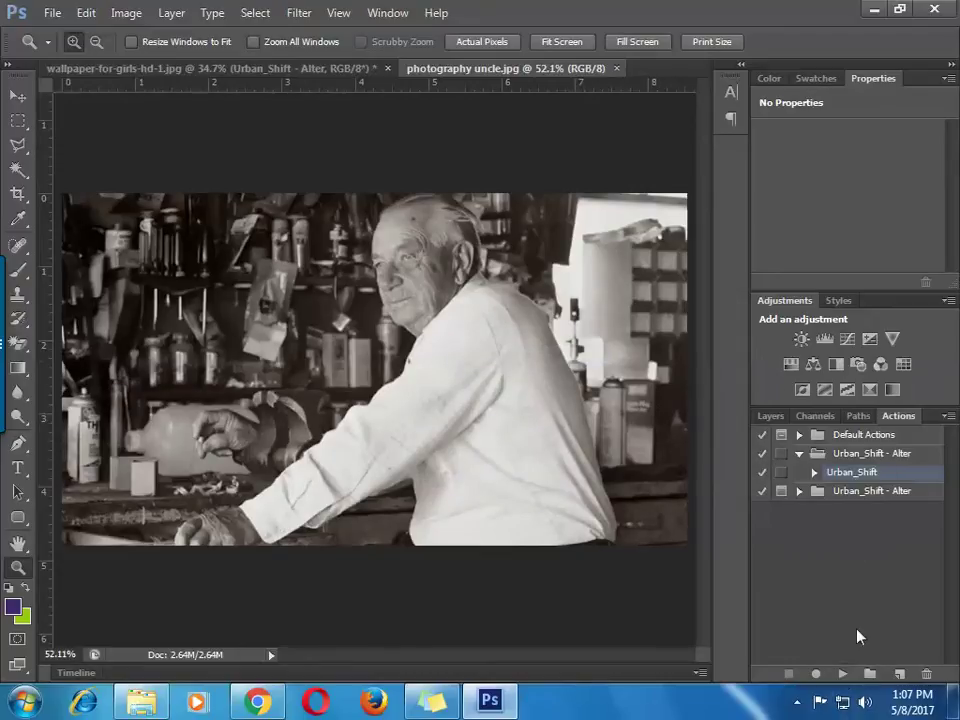
# - Run the Urban_Shift action on the uncle photo and fit it on screen
pyautogui.click(843, 673)
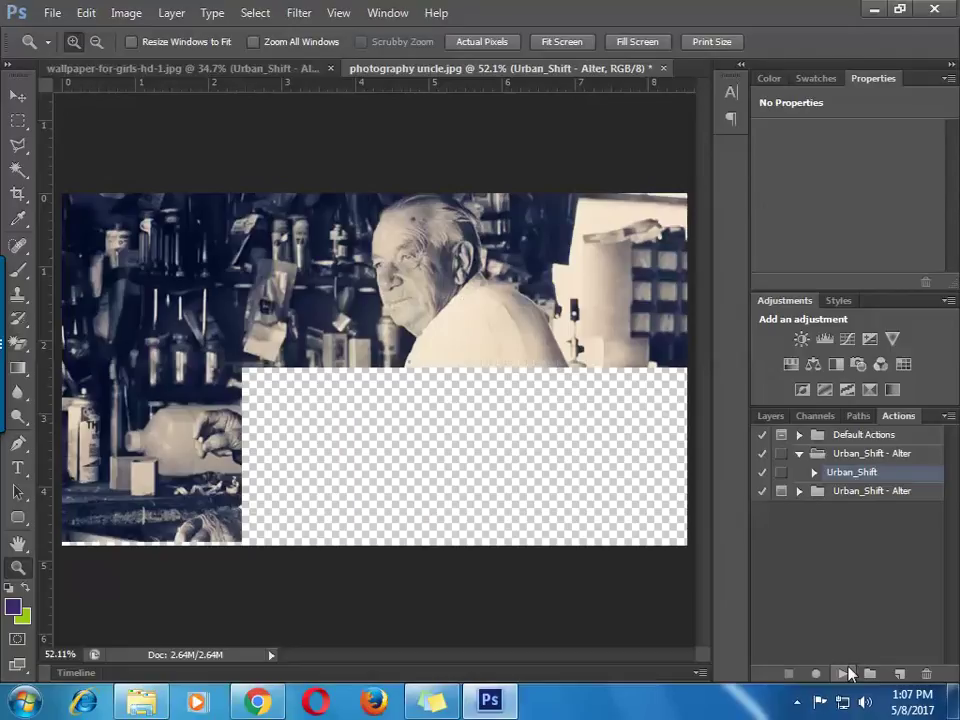
pyautogui.click(430, 267)
pyautogui.rightClick(430, 267)
pyautogui.click(475, 281)
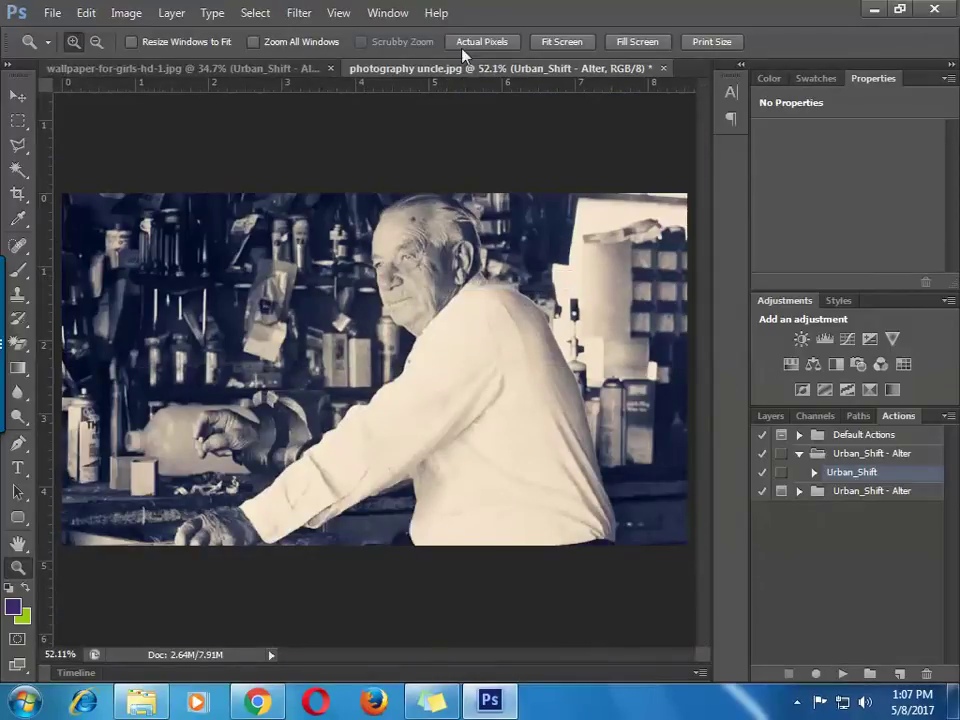
# - Close the uncle and edited wallpaper documents without saving changes
pyautogui.click(663, 68)
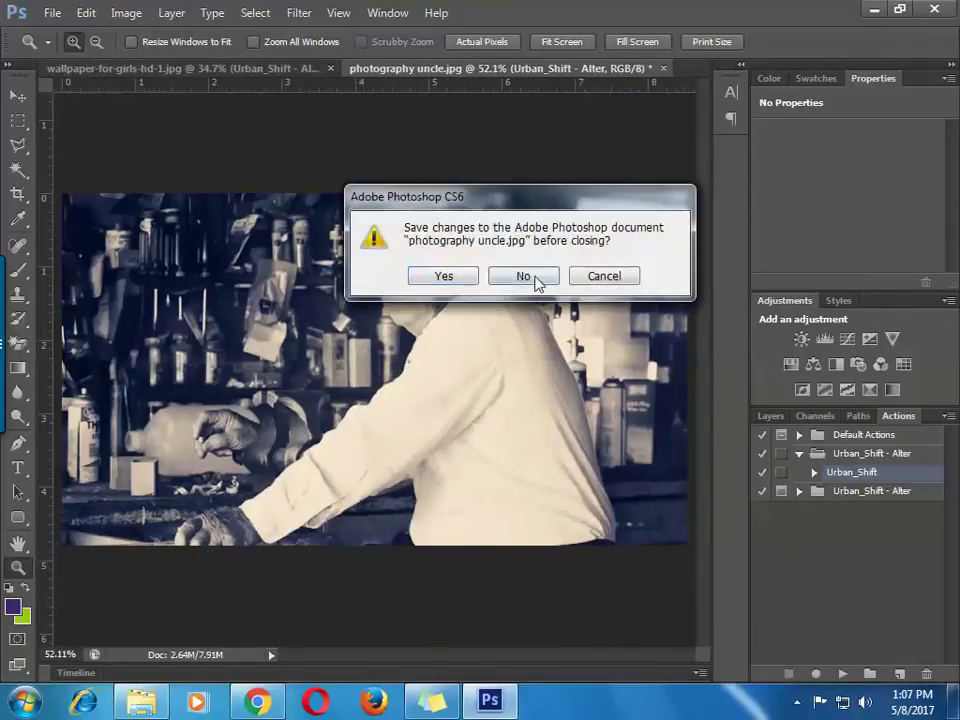
pyautogui.click(532, 280)
pyautogui.click(388, 68)
pyautogui.click(542, 275)
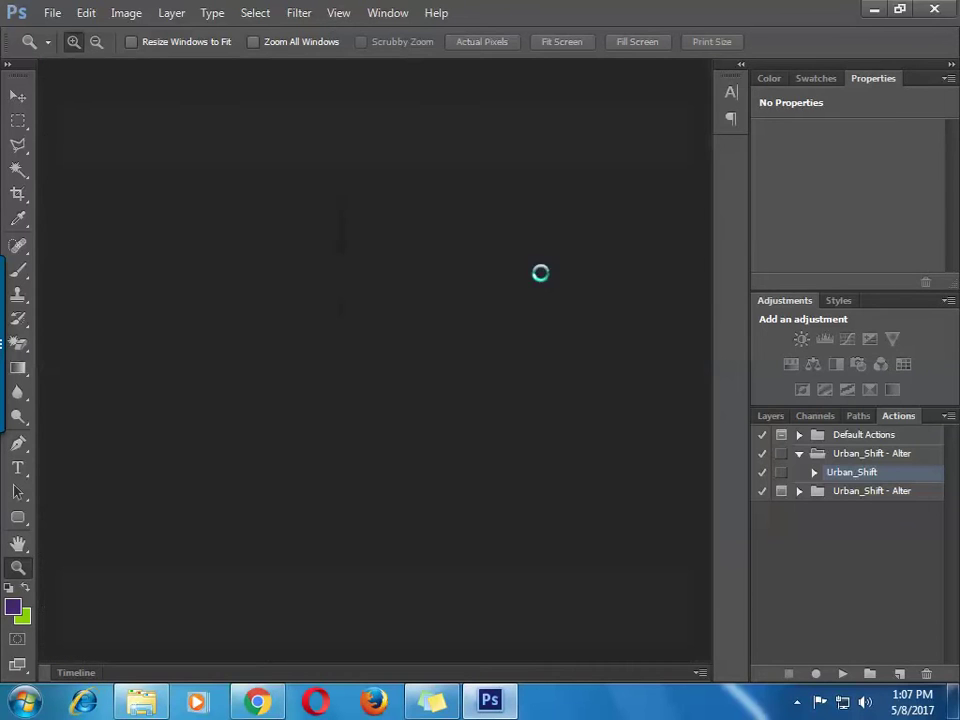
# - Reopen the original wallpaper and play Urban_Shift from the second Urban_Shift - Alter set
pyautogui.hotkey('ctrl', 'o')
pyautogui.click(686, 521)
pyautogui.scroll(-2, 700, 515)
pyautogui.doubleClick(690, 540)
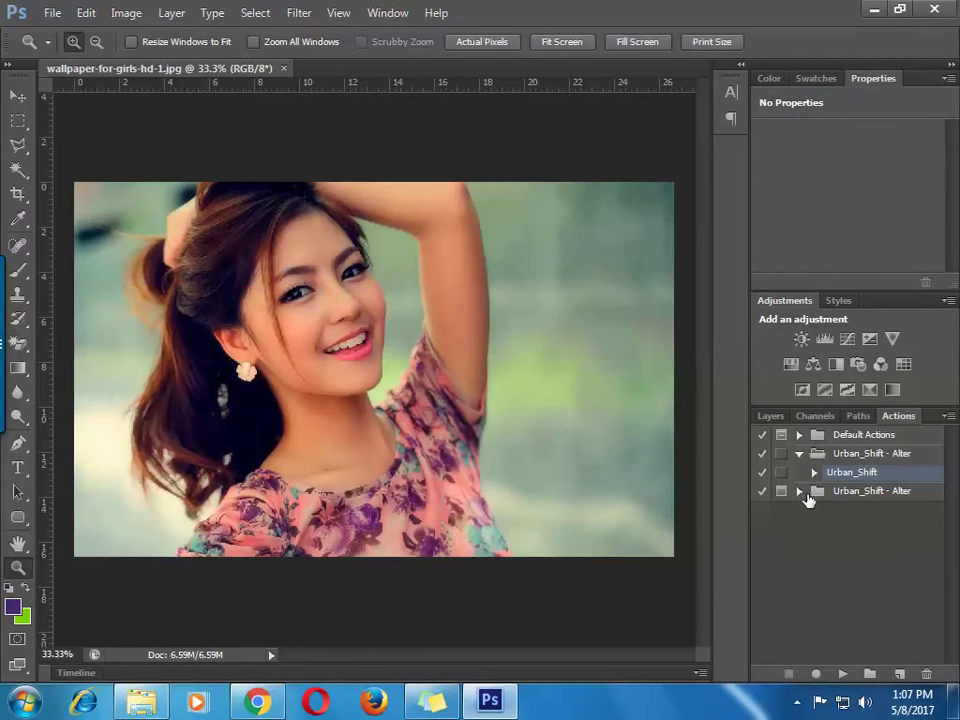
pyautogui.click(800, 491)
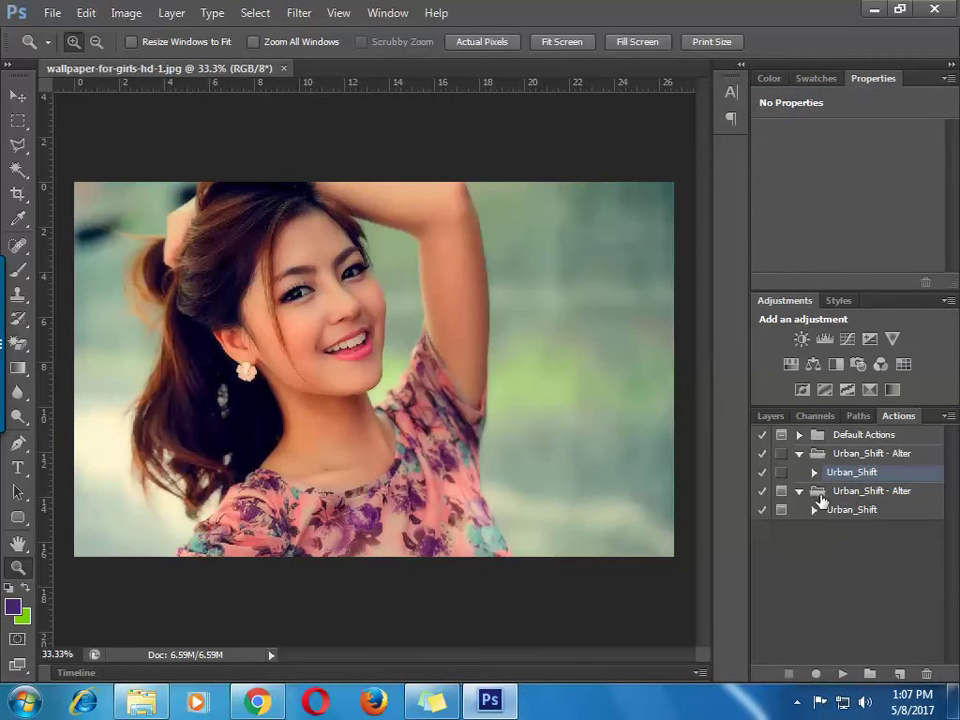
pyautogui.click(850, 491)
pyautogui.click(870, 511)
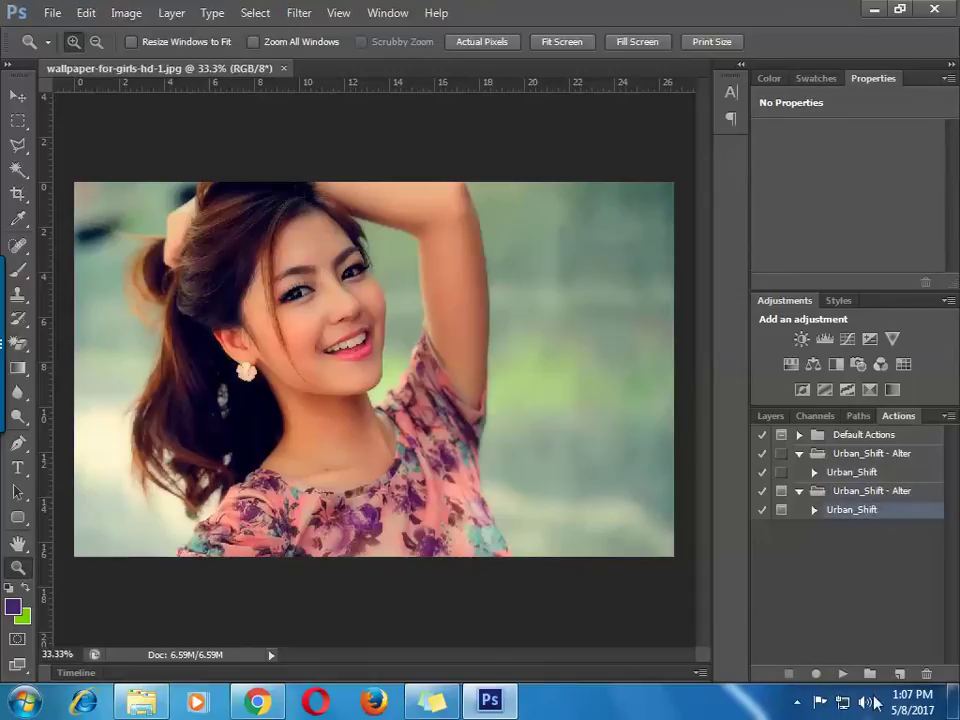
pyautogui.click(842, 674)
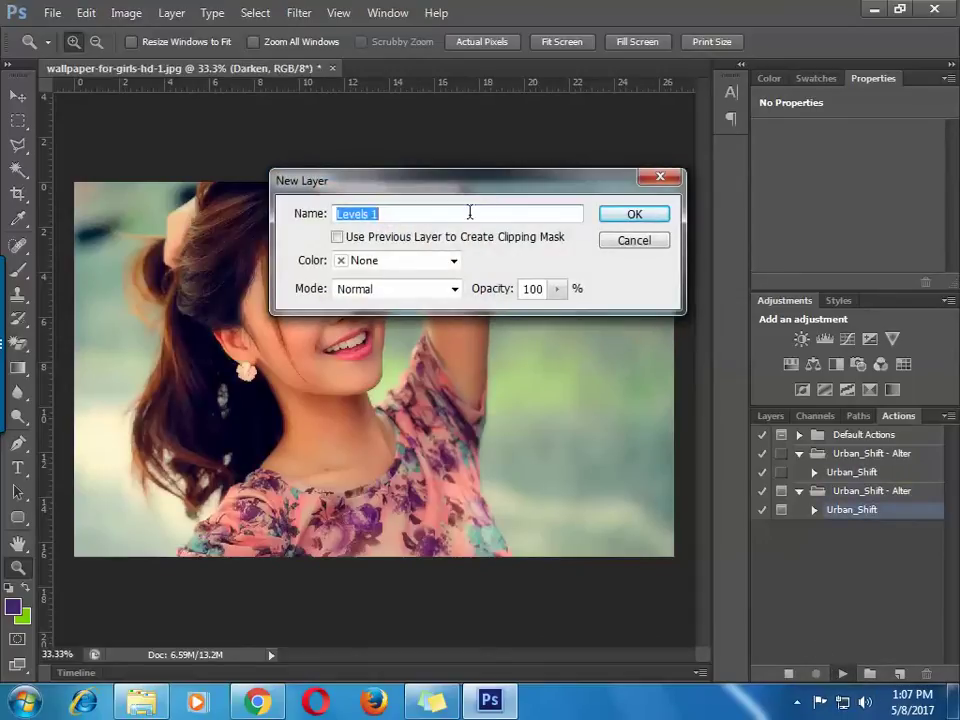
# - Accept the action's Levels, radial vignette and centre-light gradient fills, and blue Color Fill
pyautogui.click(628, 216)
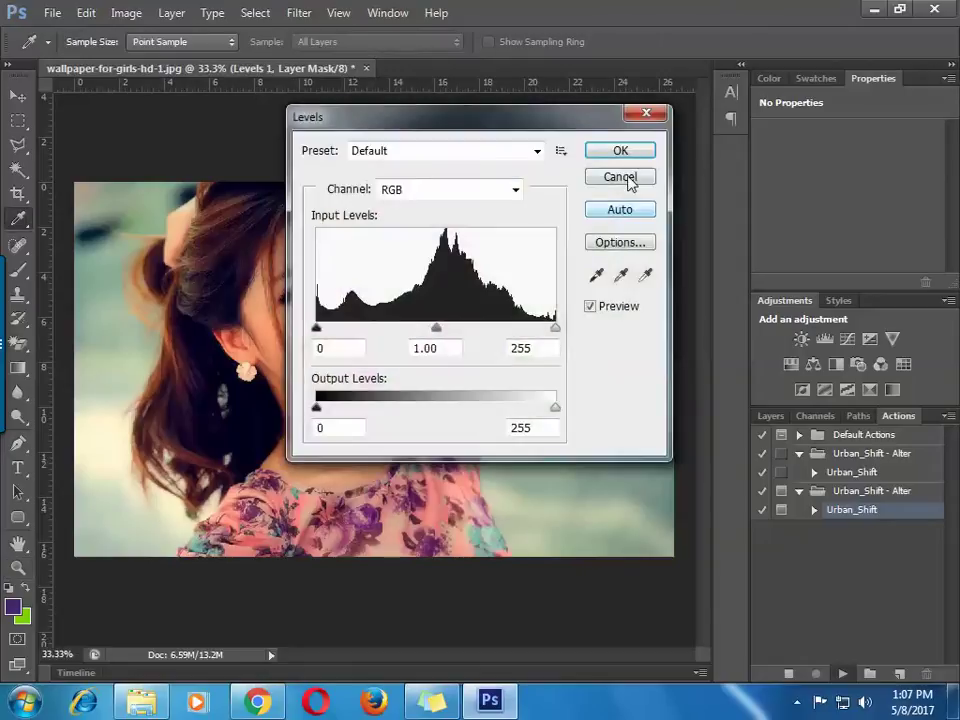
pyautogui.click(623, 149)
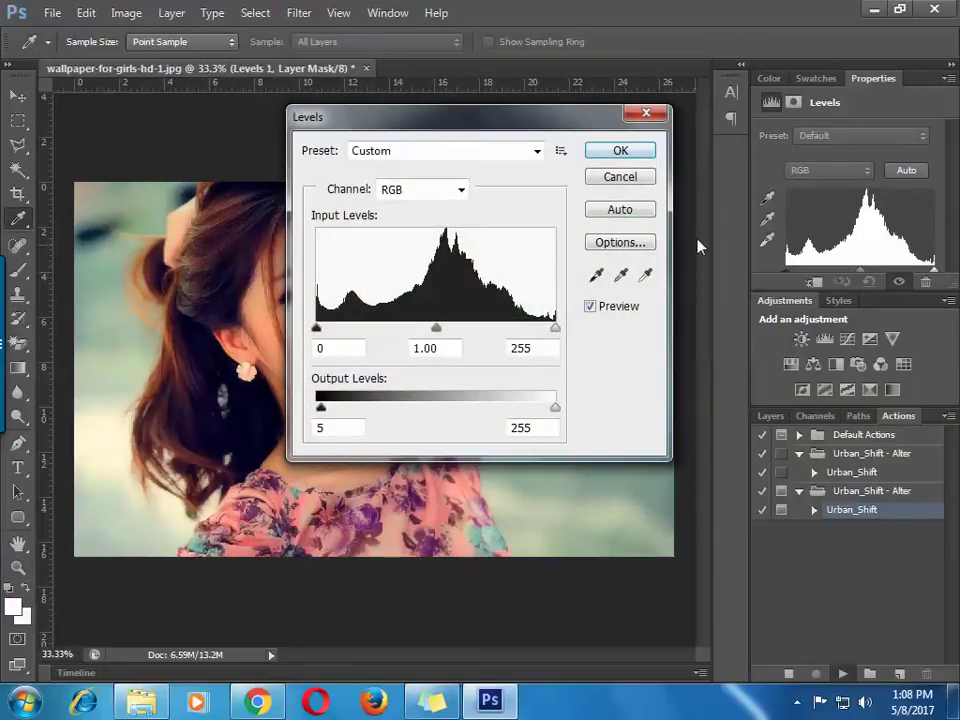
pyautogui.click(607, 157)
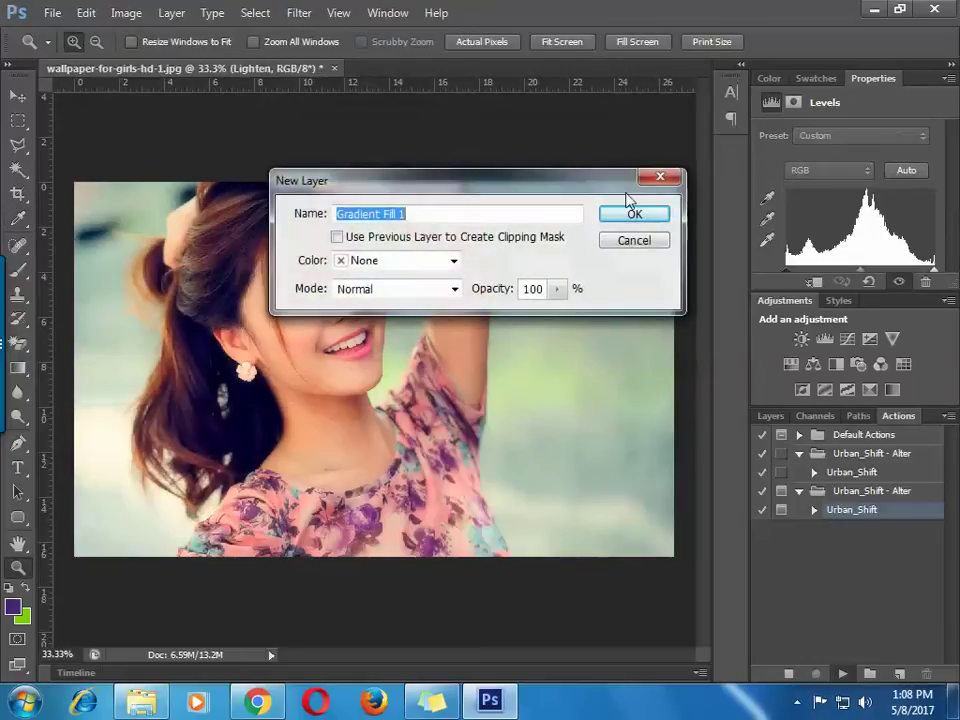
pyautogui.click(624, 220)
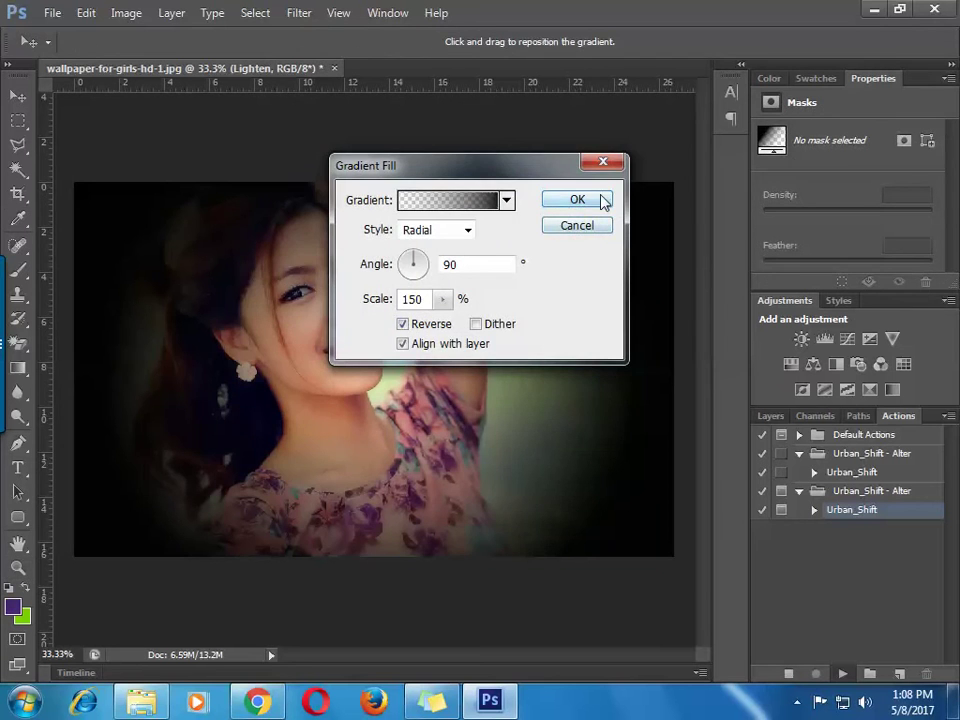
pyautogui.click(602, 203)
pyautogui.click(615, 215)
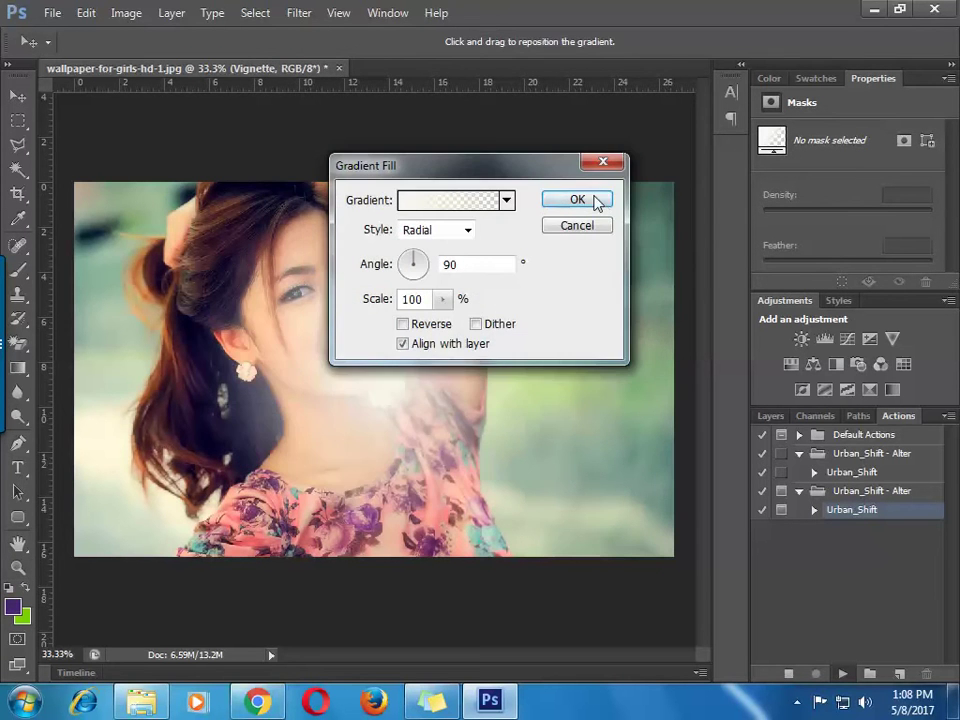
pyautogui.click(598, 201)
pyautogui.click(630, 216)
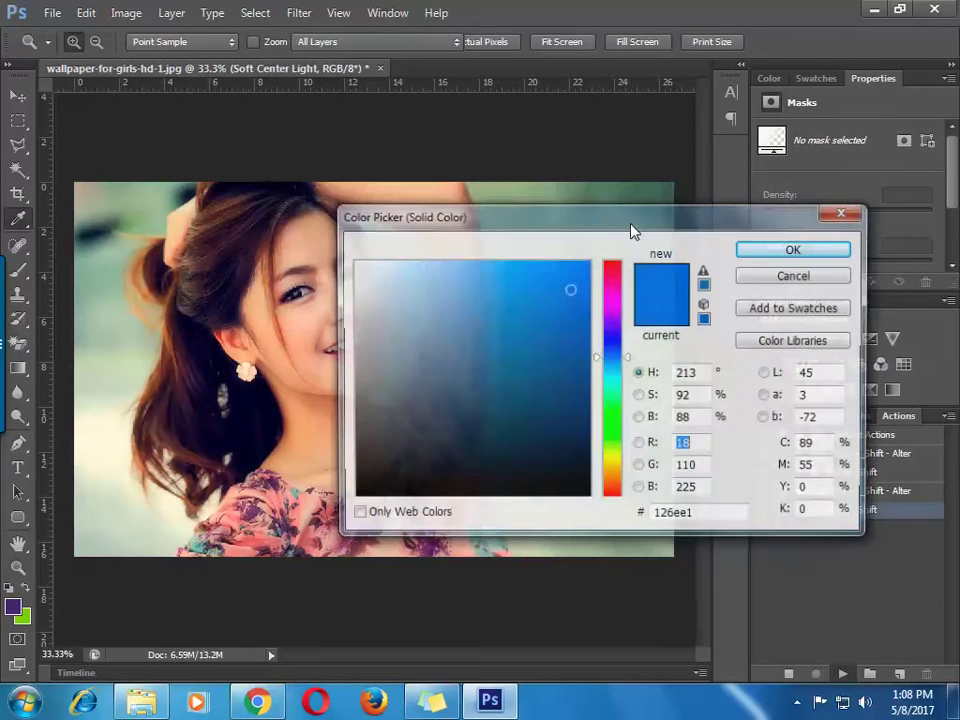
pyautogui.click(767, 250)
# - Accept the blue-to-teal Gradient Map, Levels, warming Photo Filter and layer style, grouping into Urban_Shift - Alter
pyautogui.click(650, 214)
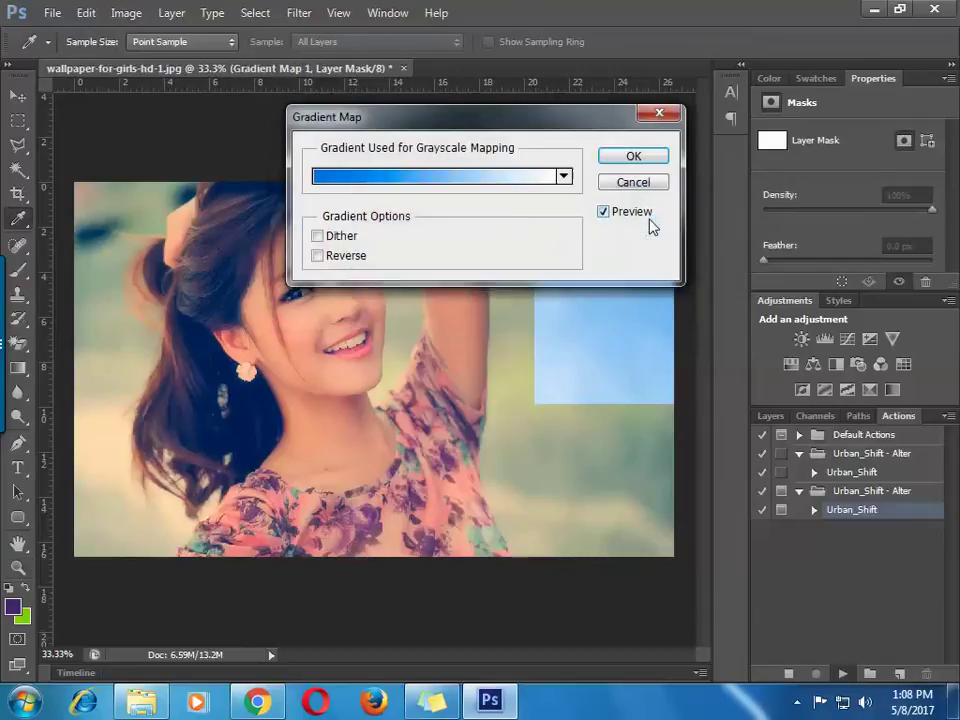
pyautogui.click(632, 158)
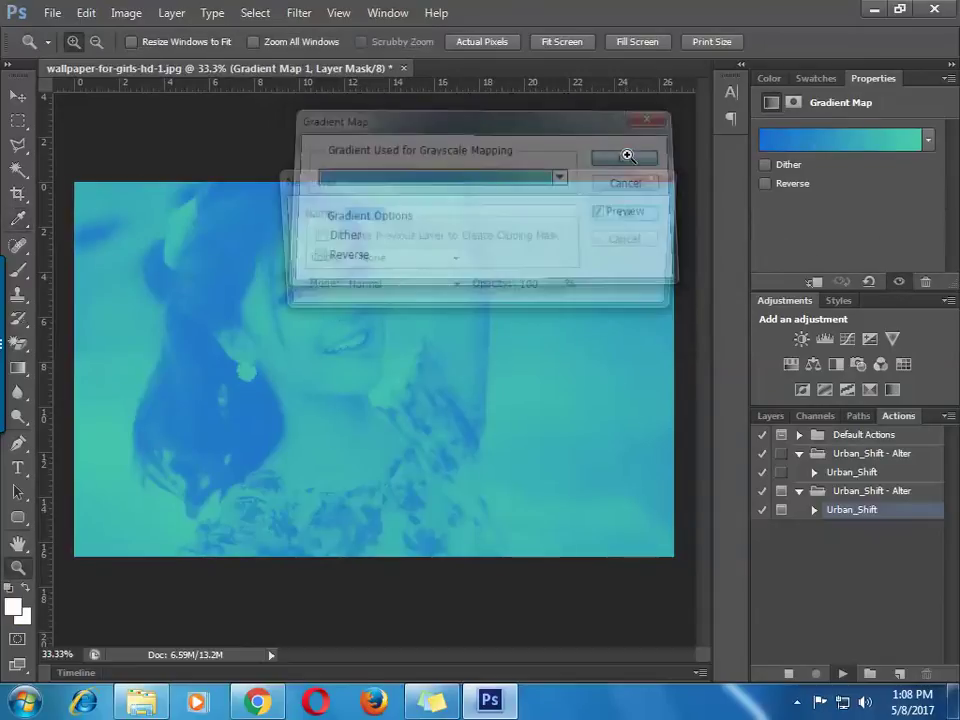
pyautogui.click(630, 157)
pyautogui.click(633, 217)
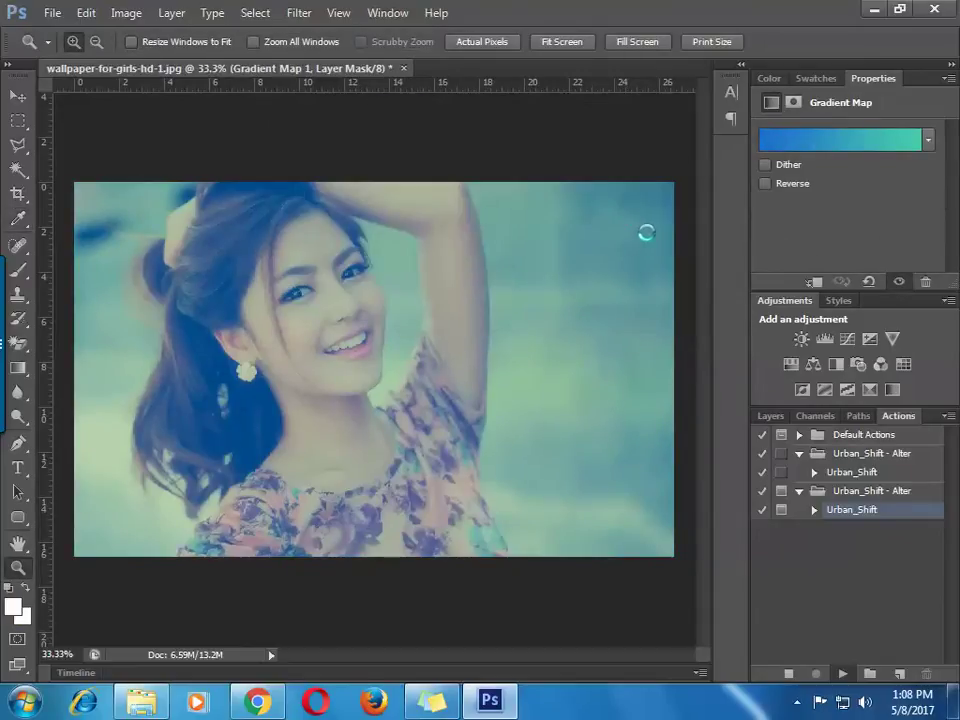
pyautogui.click(626, 150)
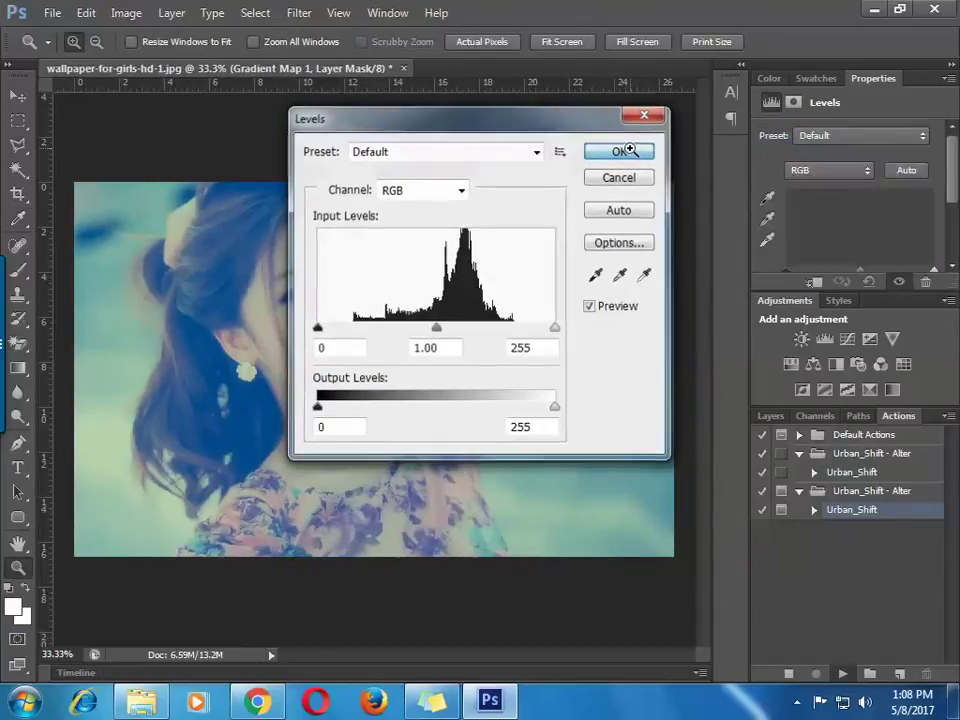
pyautogui.click(626, 214)
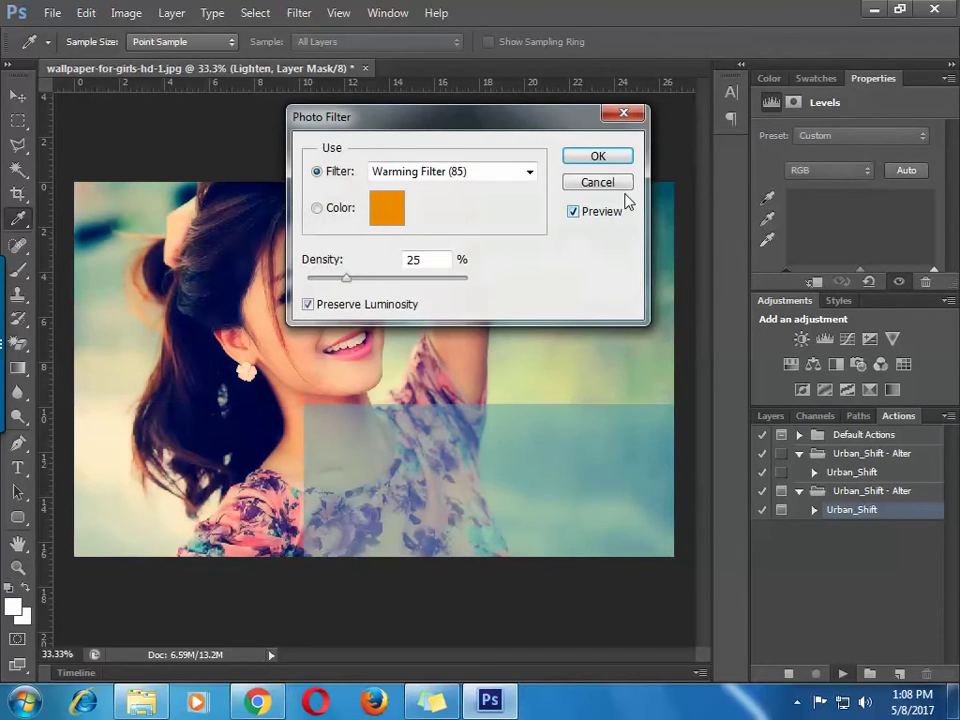
pyautogui.click(618, 163)
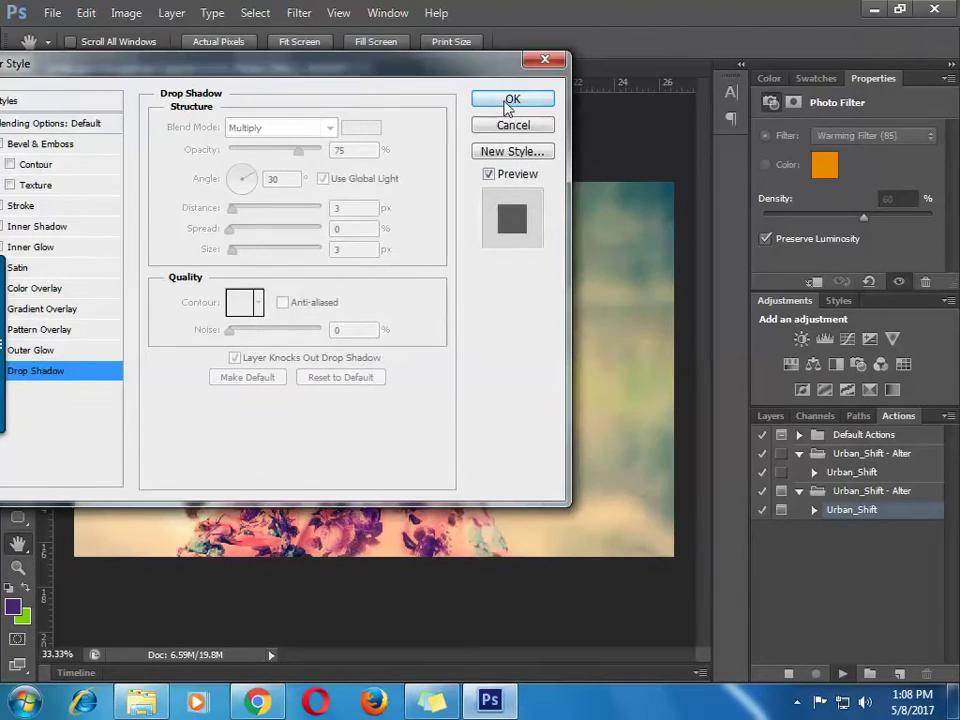
pyautogui.click(508, 100)
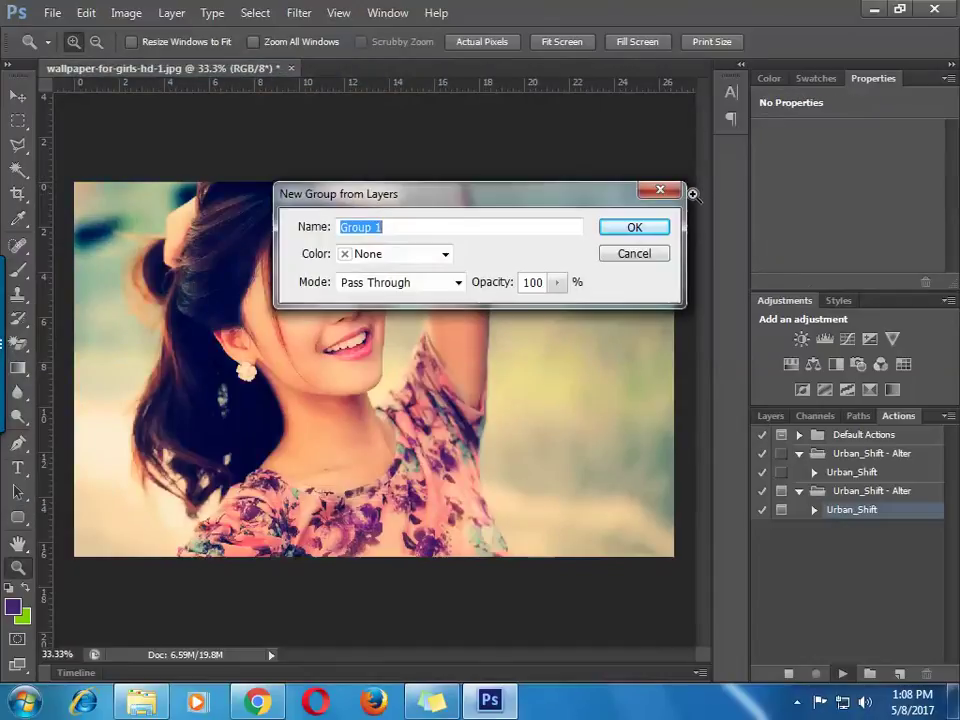
pyautogui.click(649, 228)
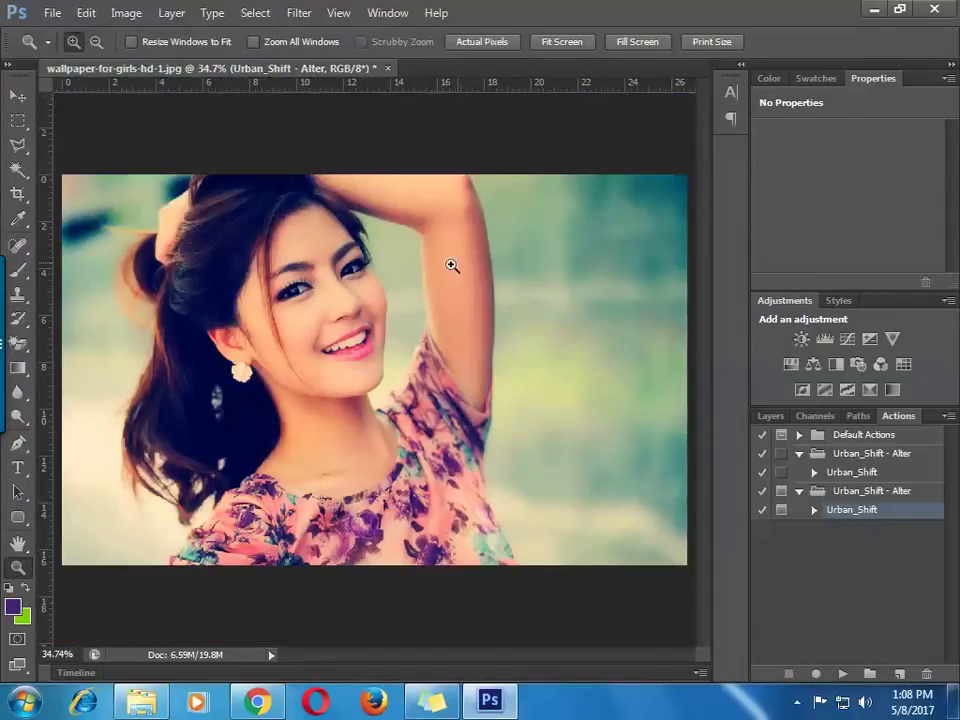
# - Fit the finished wallpaper on screen and close the document
pyautogui.rightClick(436, 266)
pyautogui.click(445, 279)
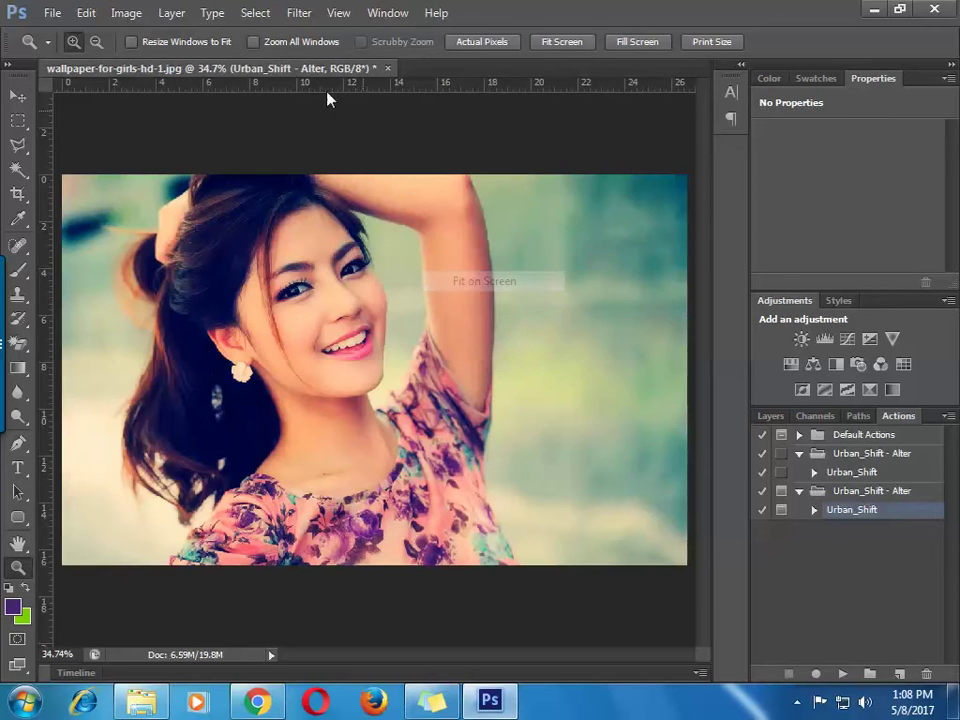
pyautogui.hotkey('ctrl', 'w')
# - Answer Photoshop's save prompt, minimize it, and close Chrome's hd girl pic search tab
pyautogui.click(530, 276)
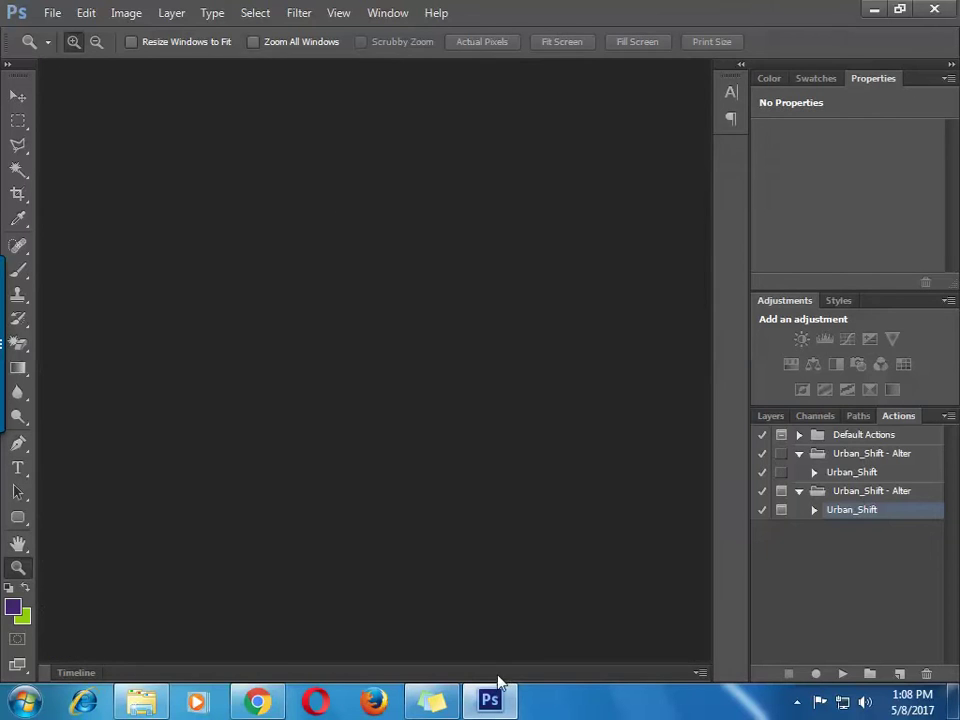
pyautogui.click(489, 700)
pyautogui.click(279, 707)
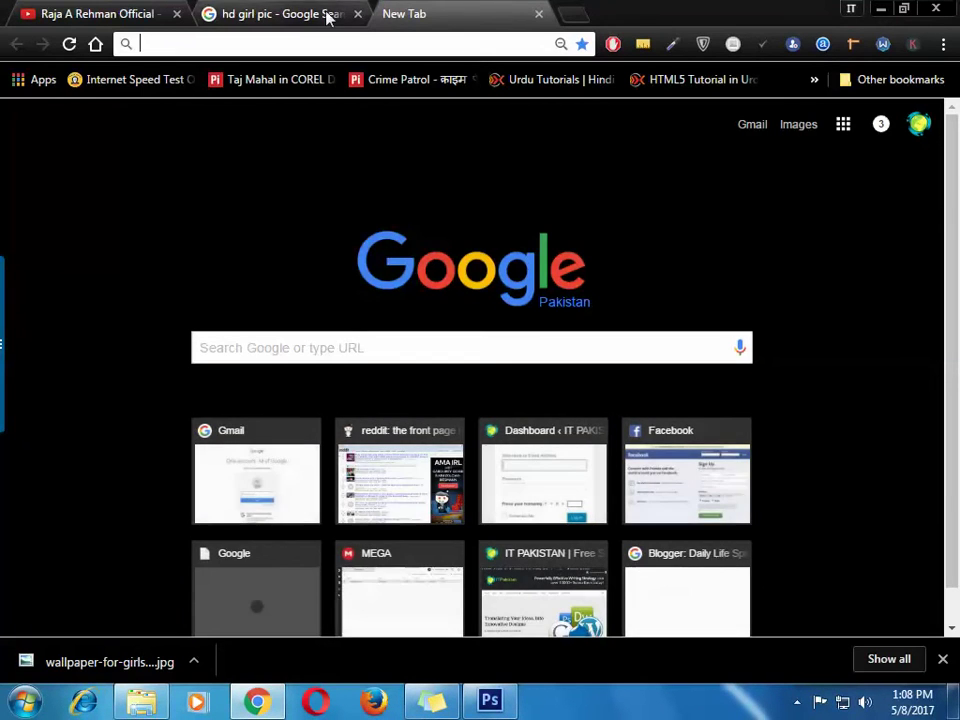
pyautogui.click(357, 14)
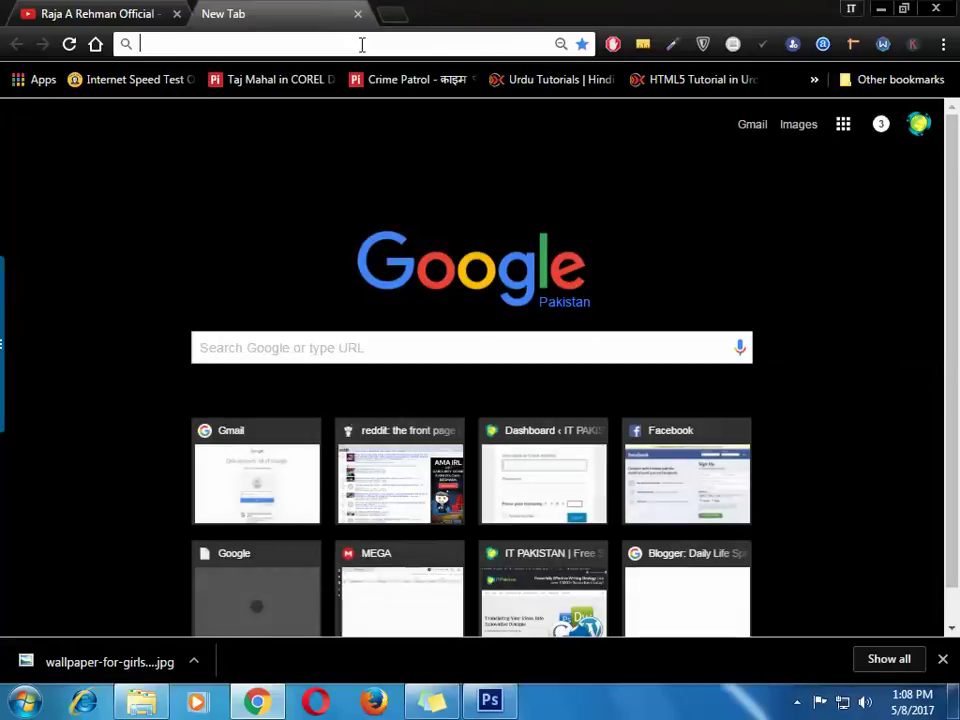
# - Search Google for 'dev' (devianart) and open the DeviantArt home page
pyautogui.write('devianart')
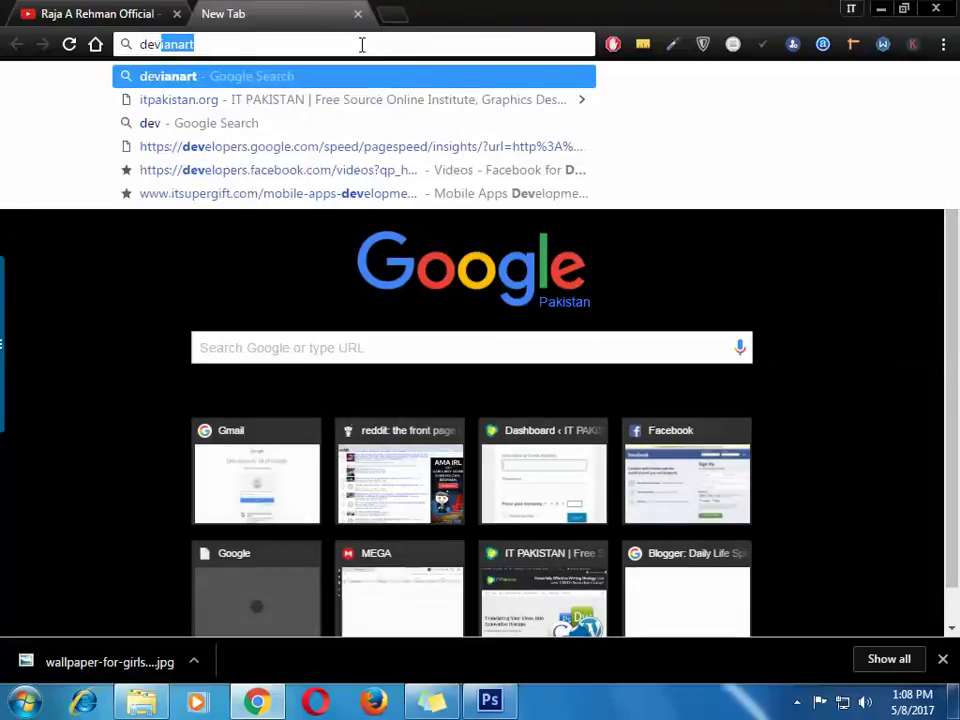
pyautogui.press('Return')
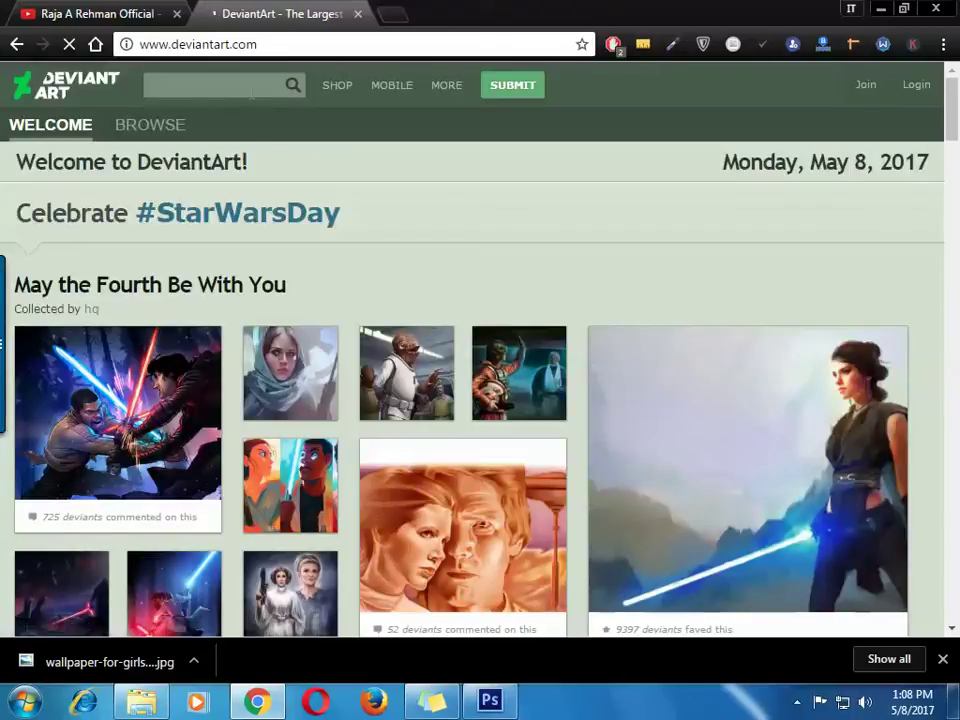
pyautogui.click(251, 88)
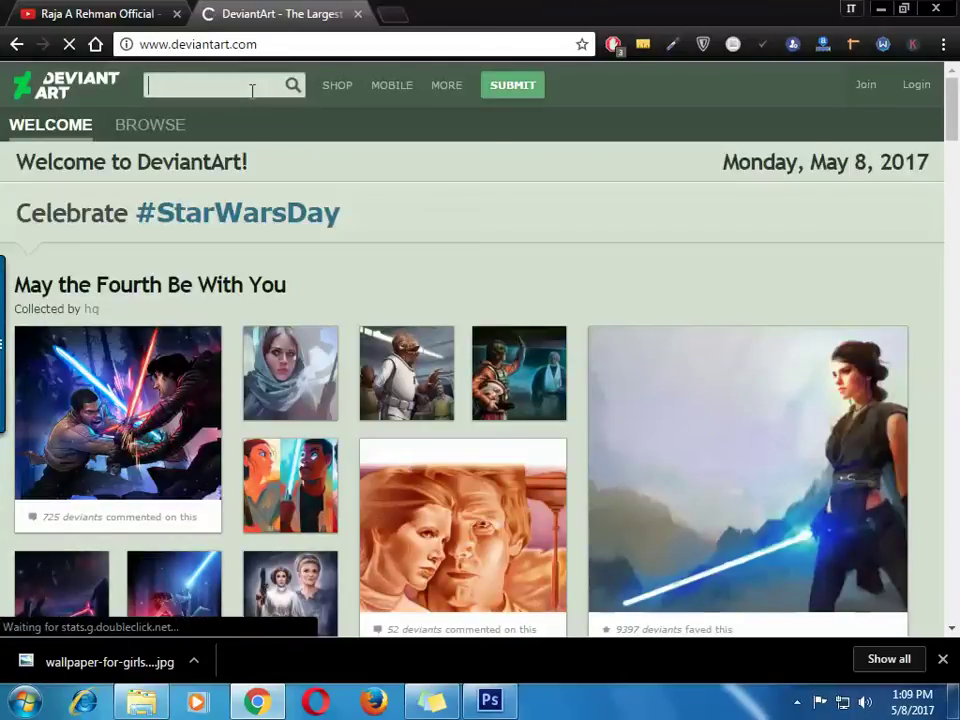
# - Search DeviantArt for 'photoshop atn' and scroll into the 7,545 results
pyautogui.write('at')
pyautogui.press('BackSpace')
pyautogui.press('BackSpace')
pyautogui.press('BackSpace')
pyautogui.write('p')
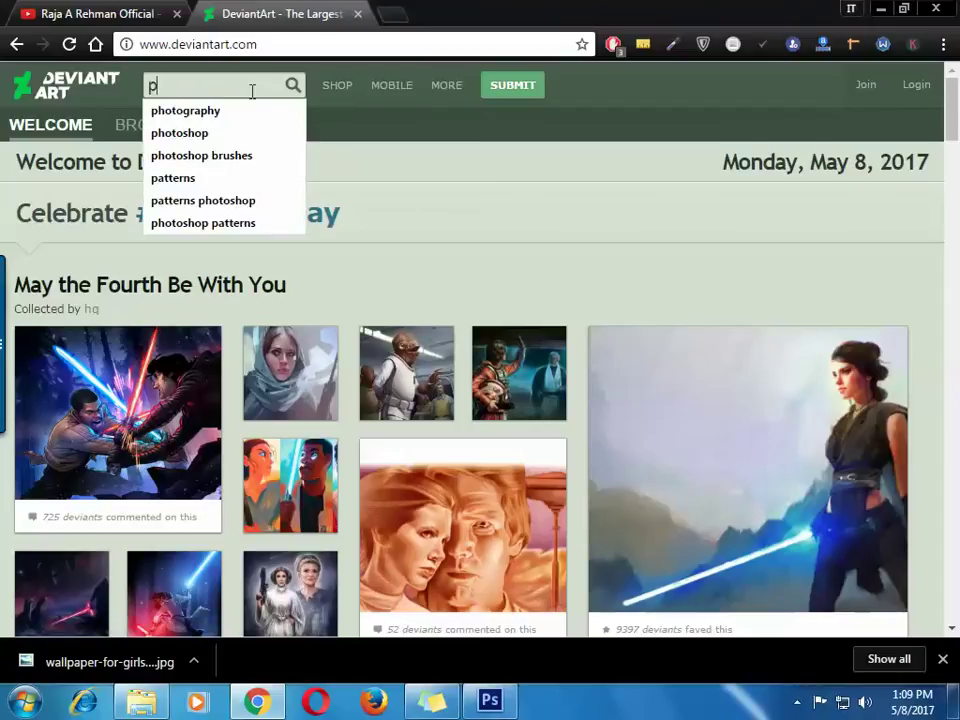
pyautogui.write('hotoshop atn')
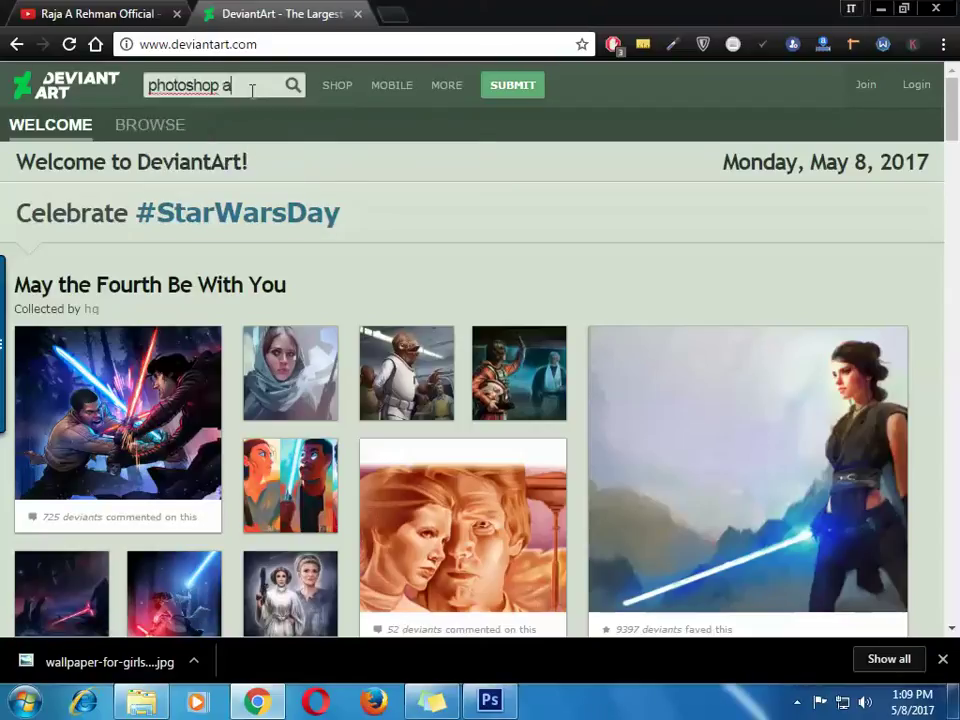
pyautogui.press('Return')
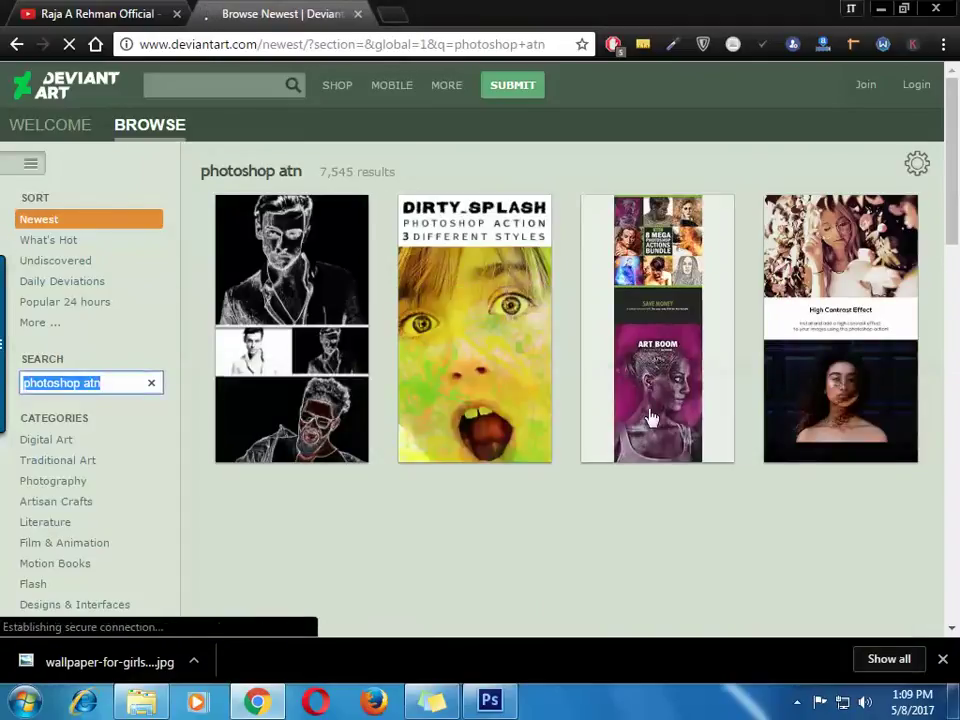
pyautogui.moveTo(291, 328)
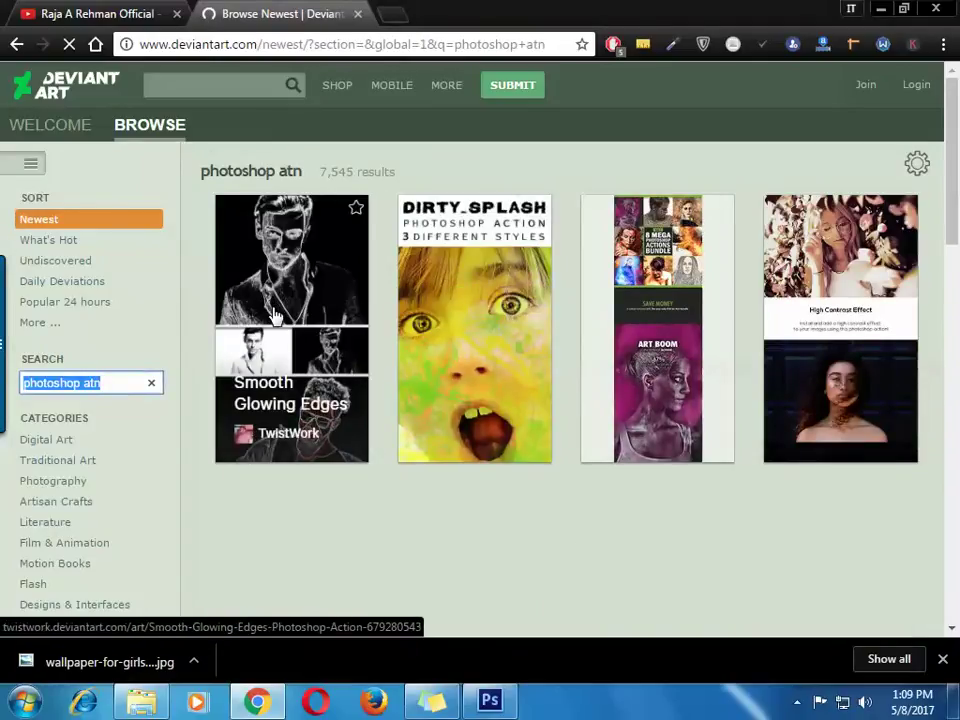
pyautogui.scroll(-1, 540, 320)
# - Open the Beautiful Purple Selective Color Effect result in a new tab
pyautogui.scroll(-1, 600, 430)
pyautogui.scroll(-3, 657, 521)
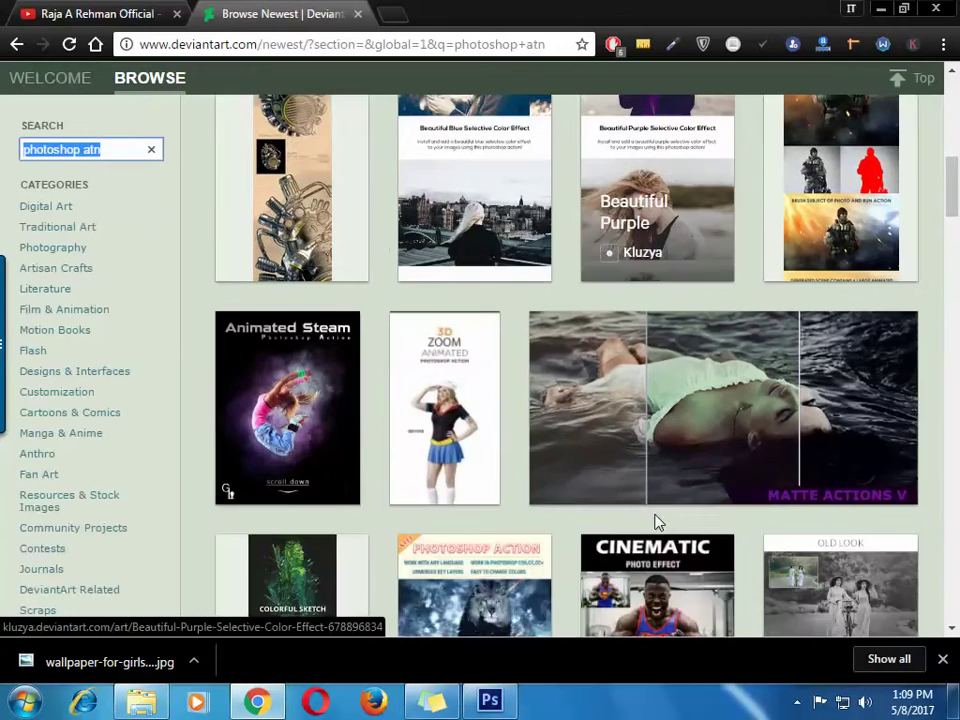
pyautogui.scroll(1, 690, 350)
pyautogui.middleClick(678, 268)
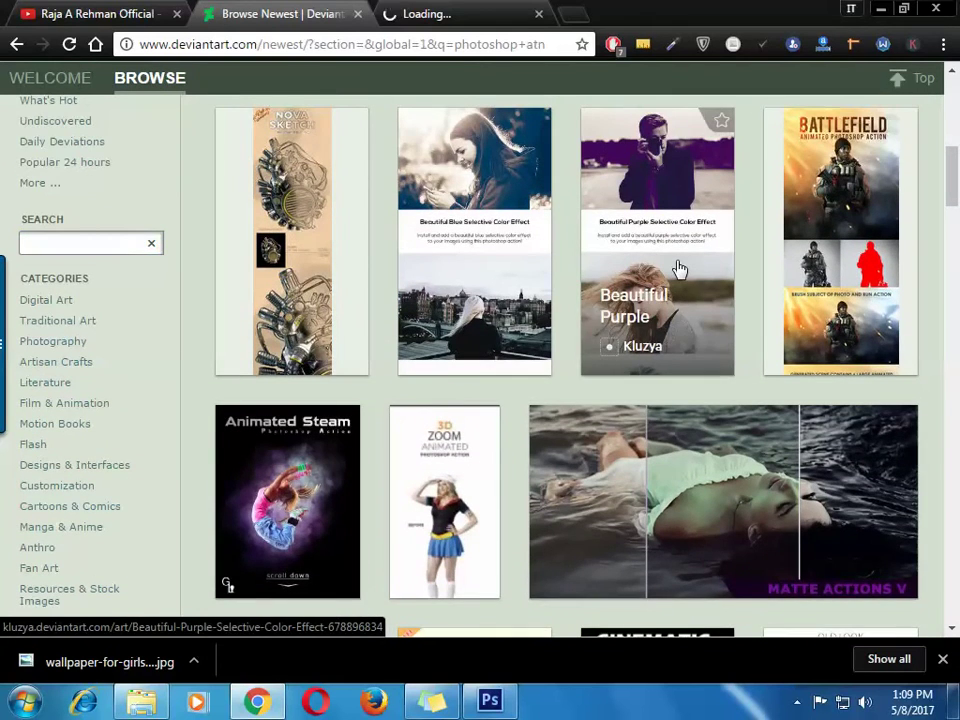
pyautogui.scroll(-4, 735, 525)
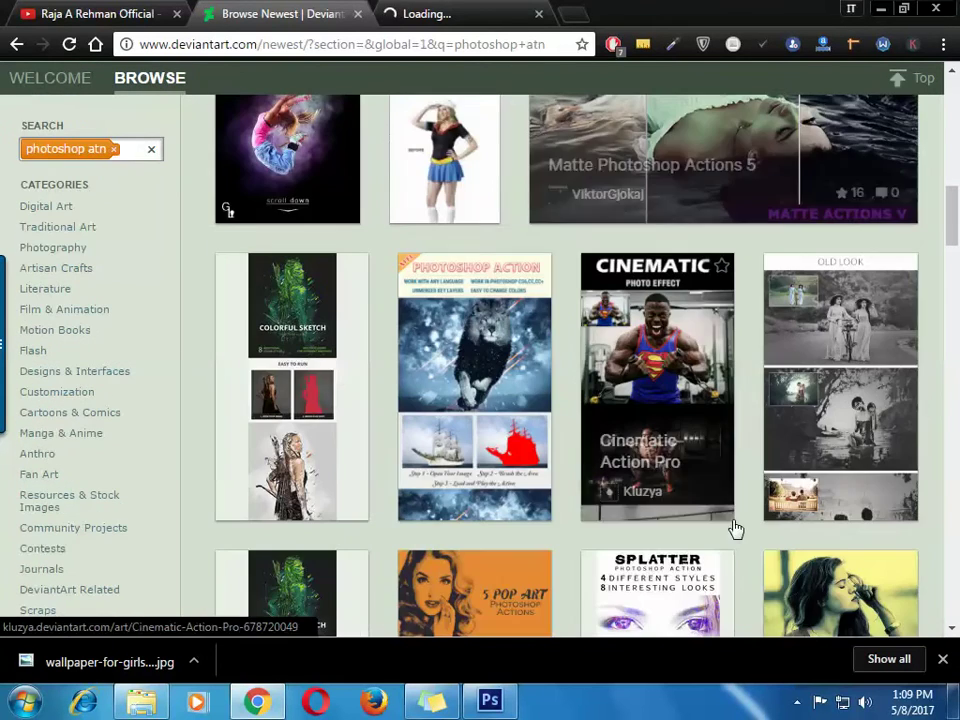
pyautogui.scroll(-3, 634, 516)
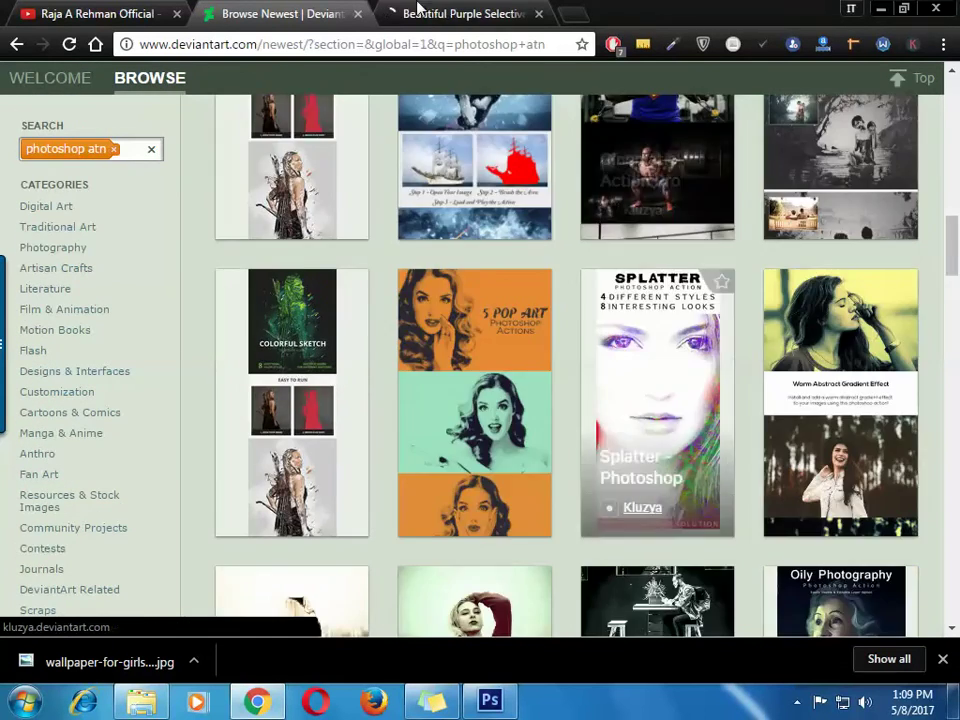
# - Read the Beautiful Purple page's description and follow its download link
pyautogui.click(443, 10)
pyautogui.rightClick(443, 10)
pyautogui.click(553, 443)
pyautogui.scroll(-4, 553, 443)
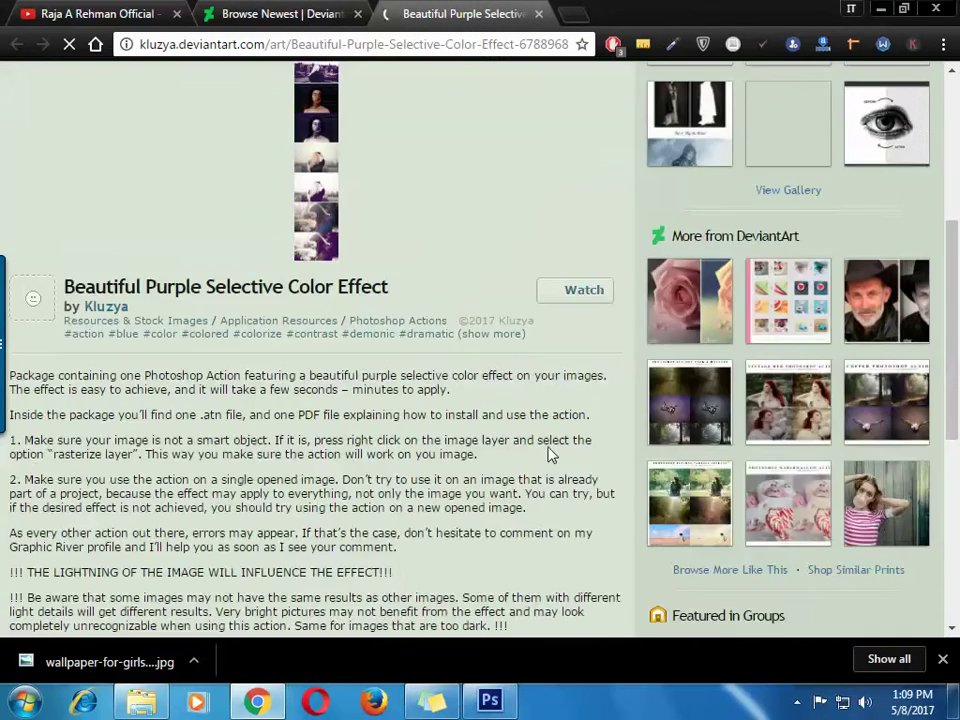
pyautogui.scroll(2, 551, 443)
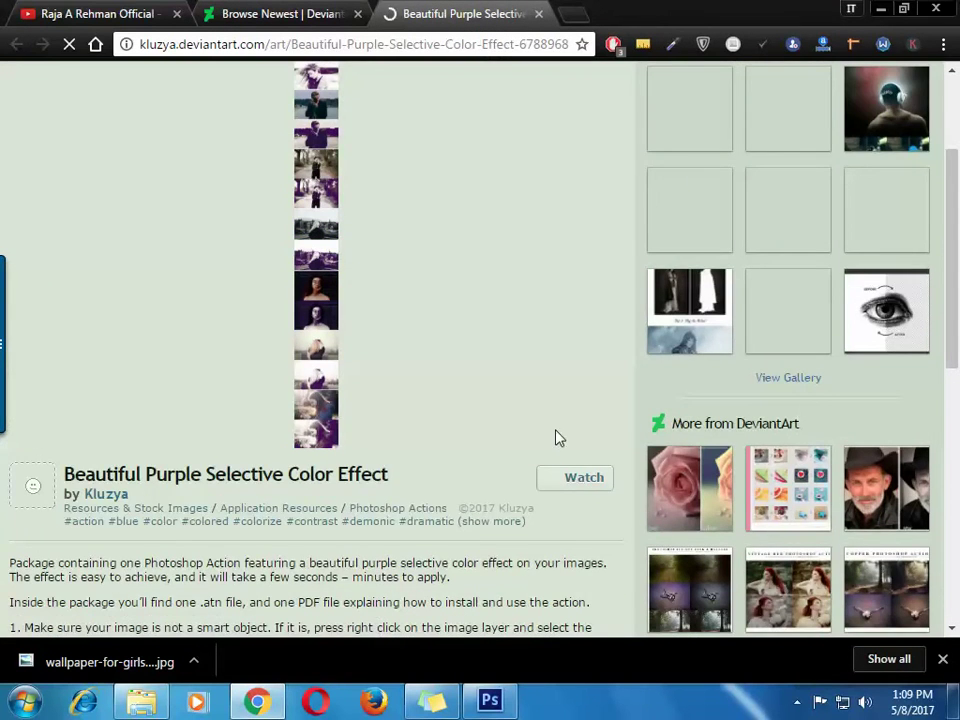
pyautogui.scroll(3, 557, 438)
pyautogui.scroll(-5, 603, 280)
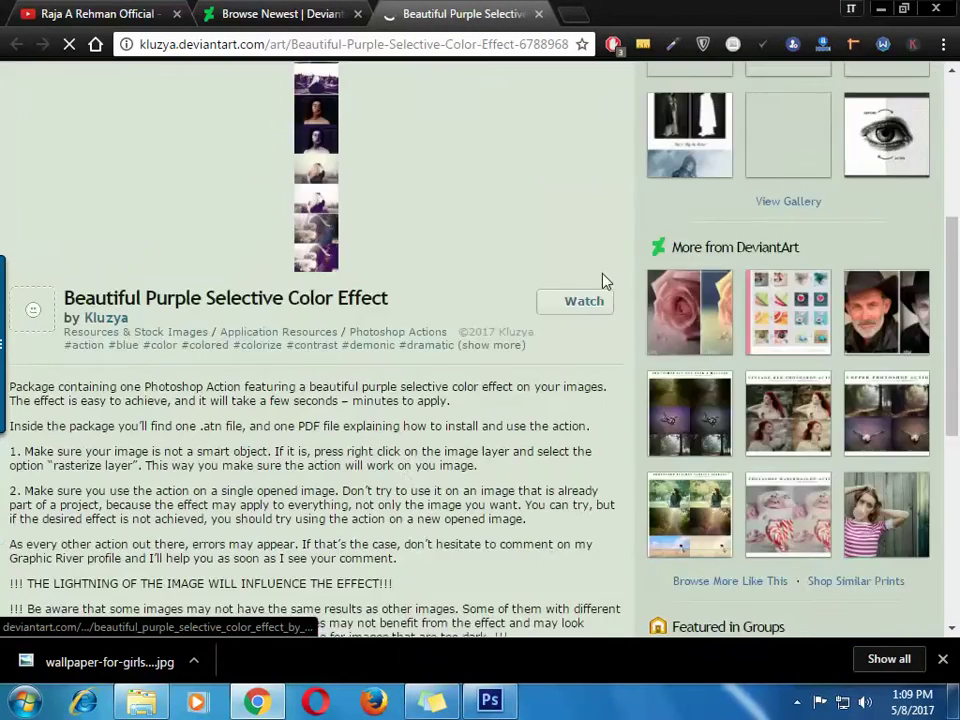
pyautogui.scroll(-2, 603, 280)
pyautogui.scroll(-4, 405, 369)
pyautogui.scroll(5, 606, 396)
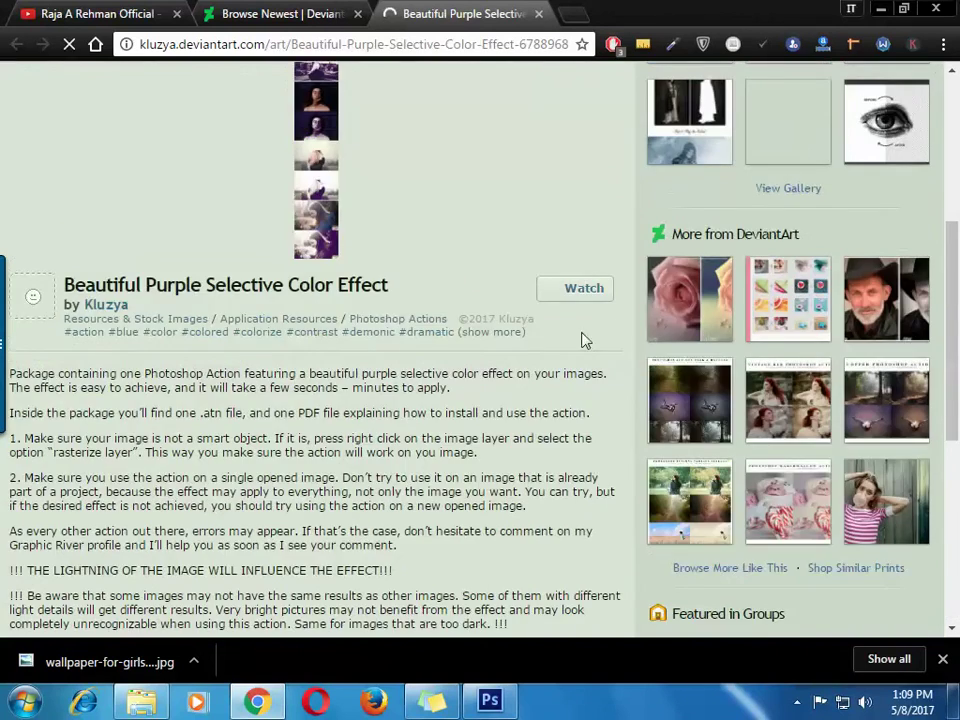
pyautogui.scroll(5, 585, 340)
pyautogui.click(745, 190)
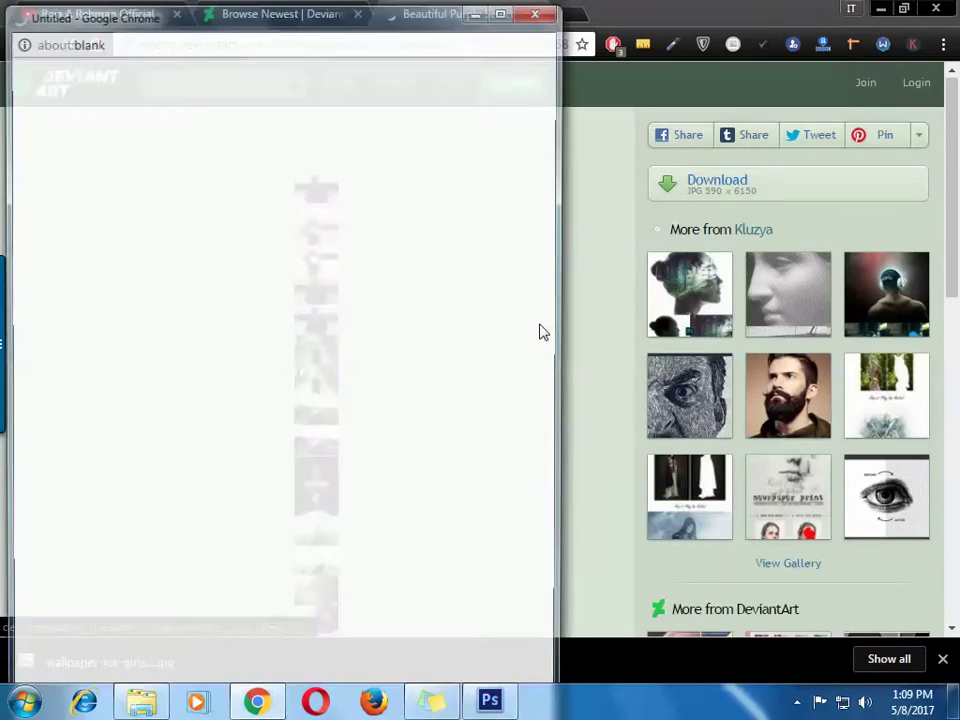
# - Scroll through the $4 GraphicRiver listing's before-and-after purple preview photos
pyautogui.scroll(-5, 306, 407)
pyautogui.scroll(-3, 150, 330)
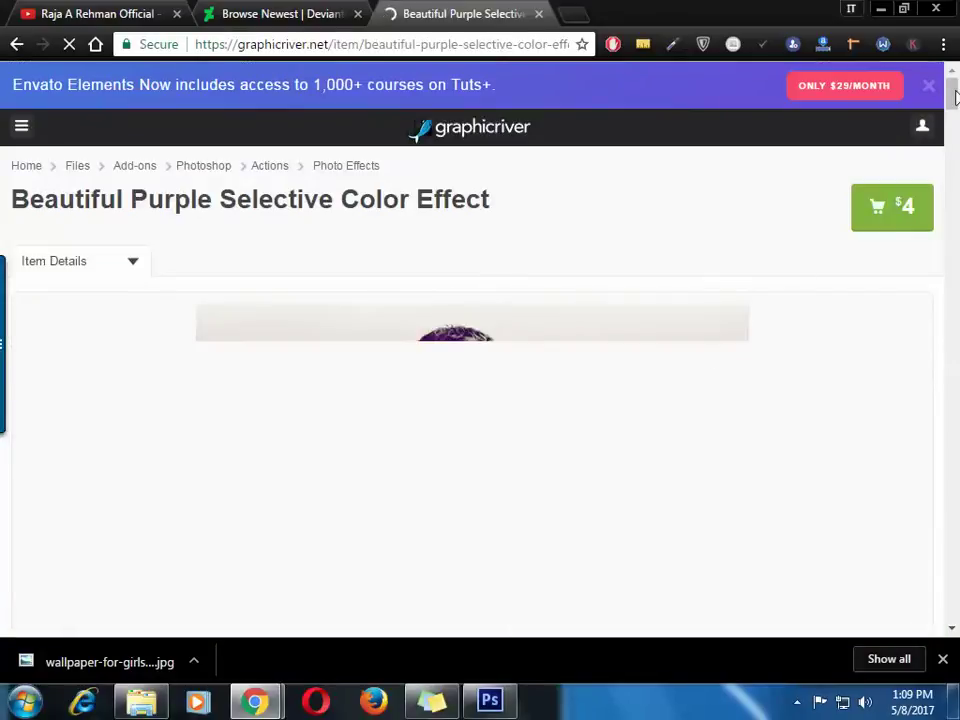
pyautogui.moveTo(955, 95); pyautogui.dragTo(951, 170)
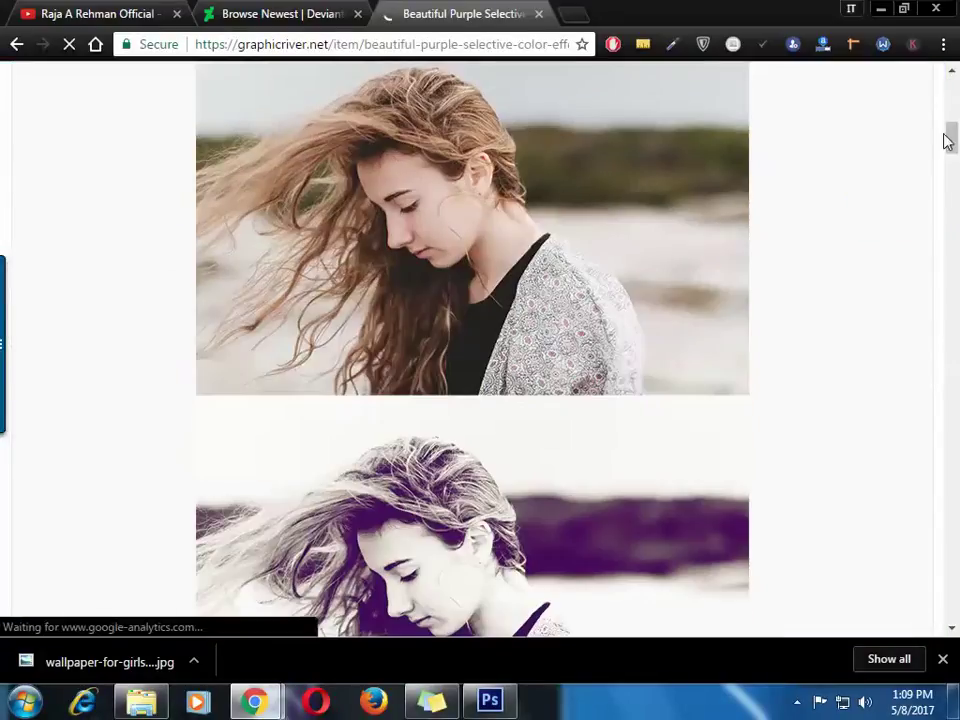
pyautogui.scroll(2, 611, 199)
pyautogui.scroll(2, 578, 232)
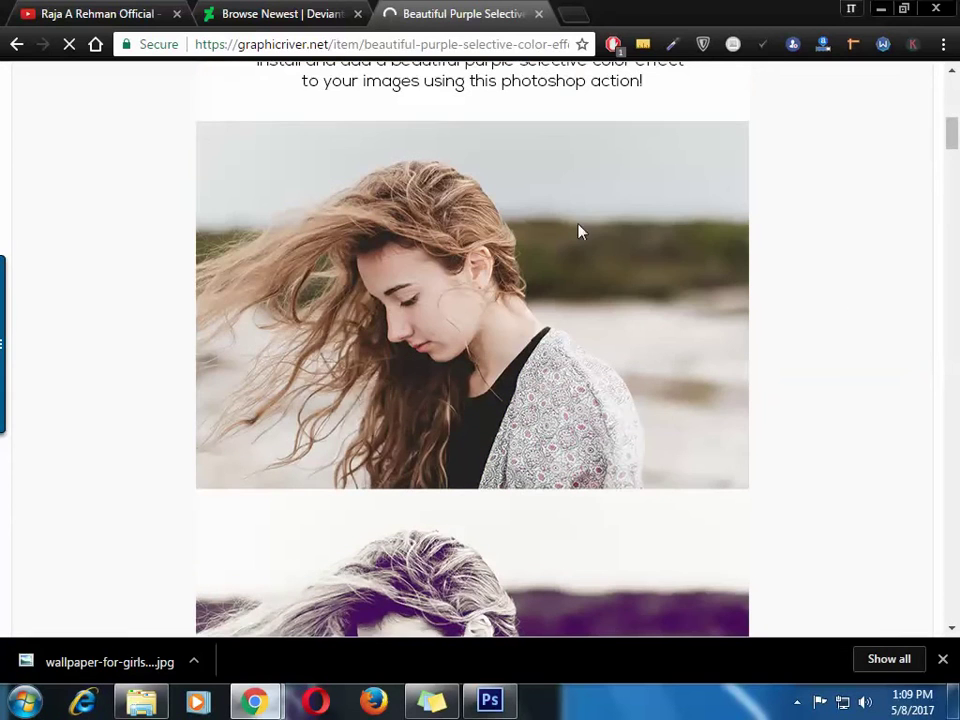
pyautogui.scroll(-5, 505, 340)
pyautogui.scroll(-4, 502, 343)
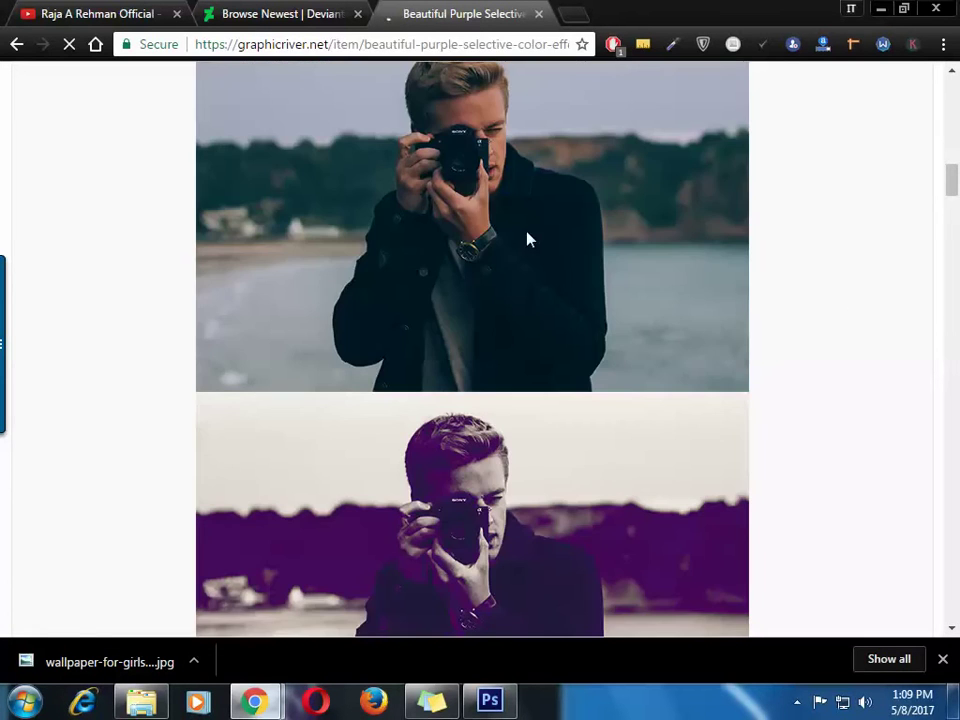
pyautogui.scroll(-4, 515, 490)
pyautogui.scroll(-1, 512, 497)
pyautogui.scroll(-2, 515, 400)
pyautogui.scroll(-4, 673, 453)
pyautogui.scroll(5, 791, 561)
pyautogui.scroll(5, 859, 156)
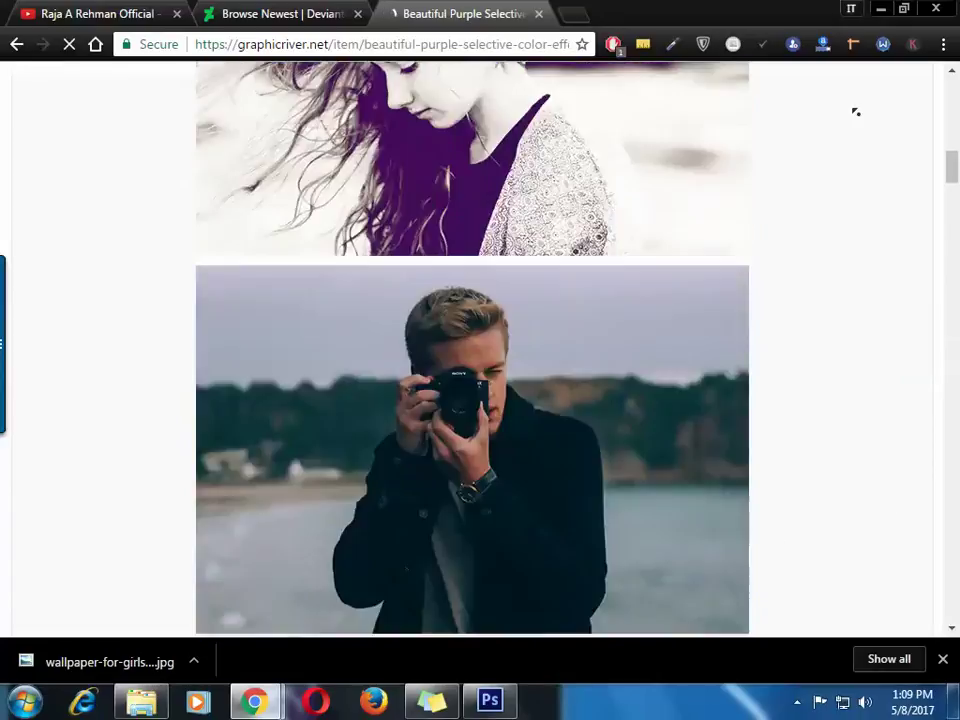
pyautogui.scroll(5, 862, 123)
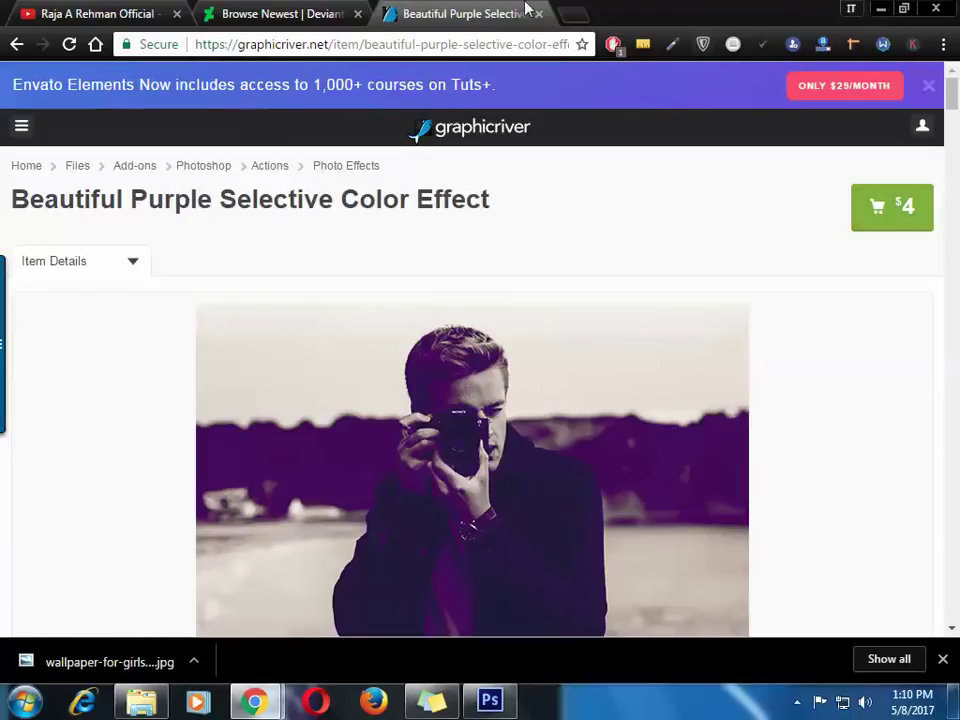
# - Close the GraphicRiver listing and the Painting Effect FX page, back to DeviantArt results
pyautogui.hotkey('ctrl', 'w')
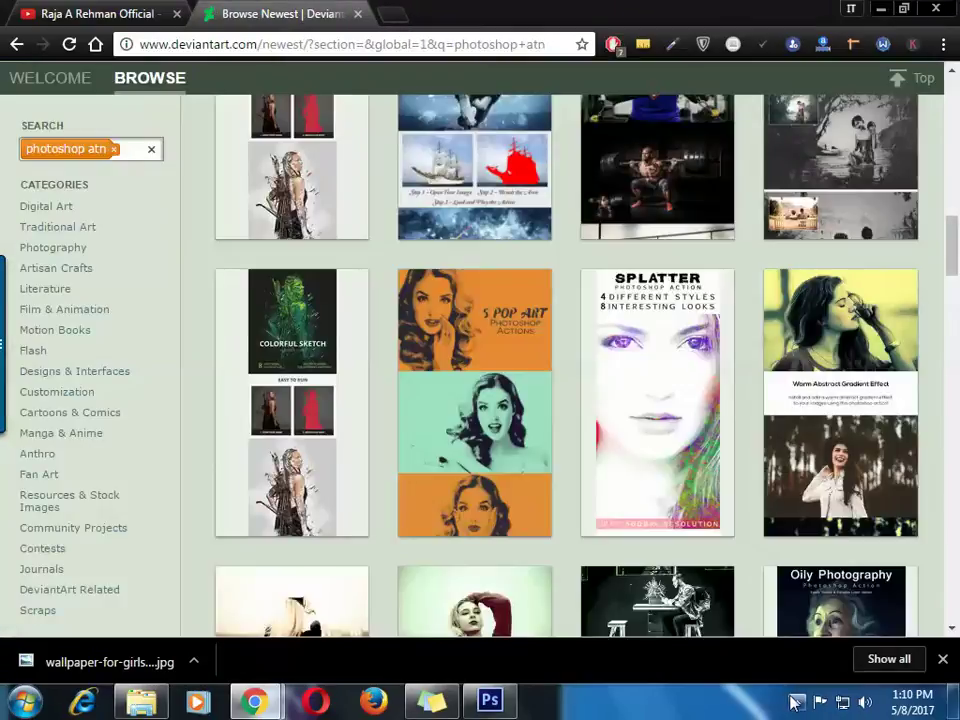
pyautogui.click(797, 701)
pyautogui.scroll(-4, 637, 450)
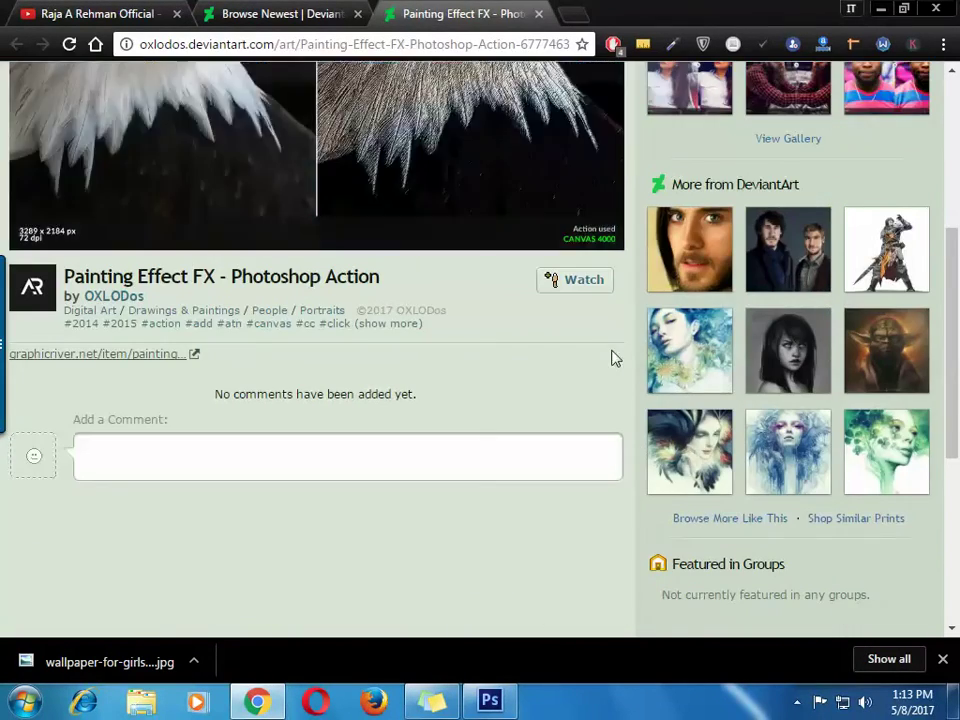
pyautogui.scroll(4, 613, 352)
pyautogui.click(538, 13)
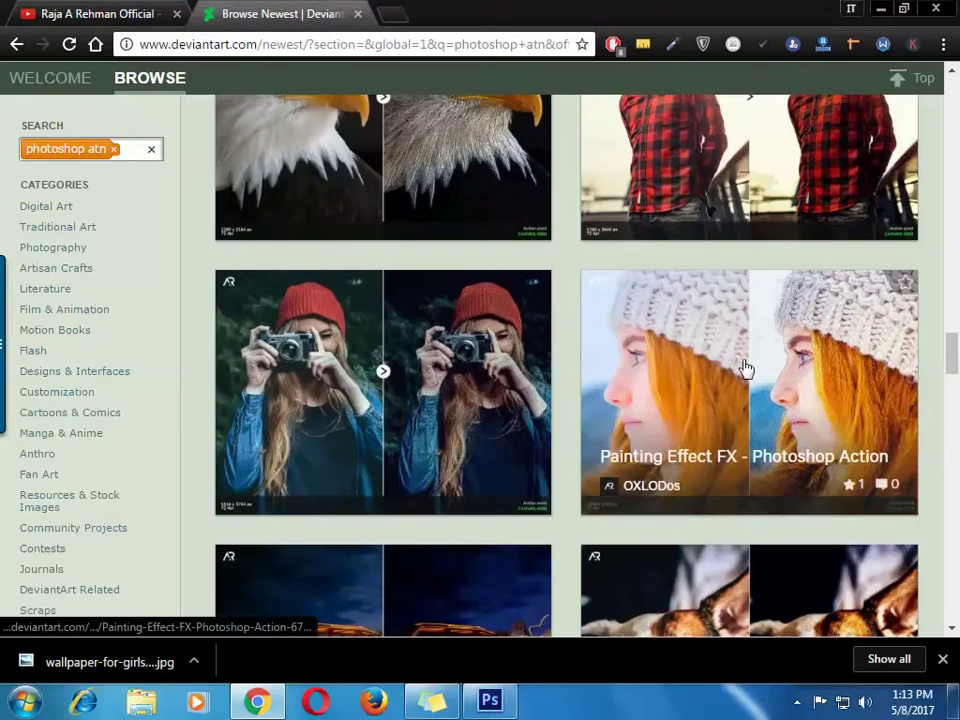
# - Scroll further through the photoshop atn Browse results
pyautogui.scroll(-2, 767, 381)
pyautogui.scroll(-2, 870, 440)
pyautogui.scroll(-2, 870, 440)
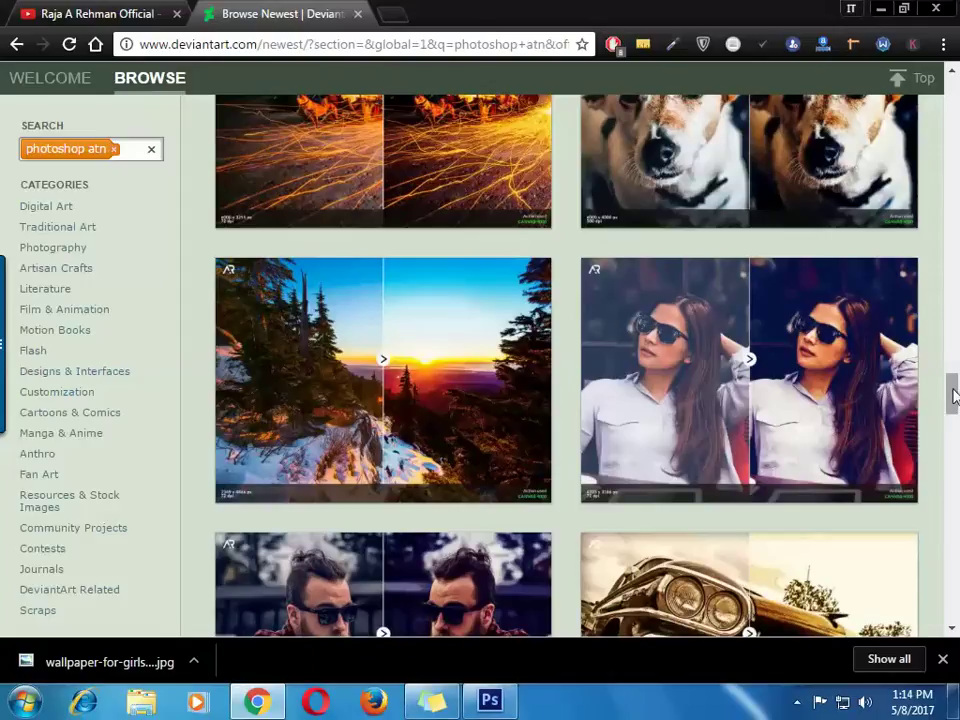
pyautogui.moveTo(952, 395); pyautogui.dragTo(953, 470)
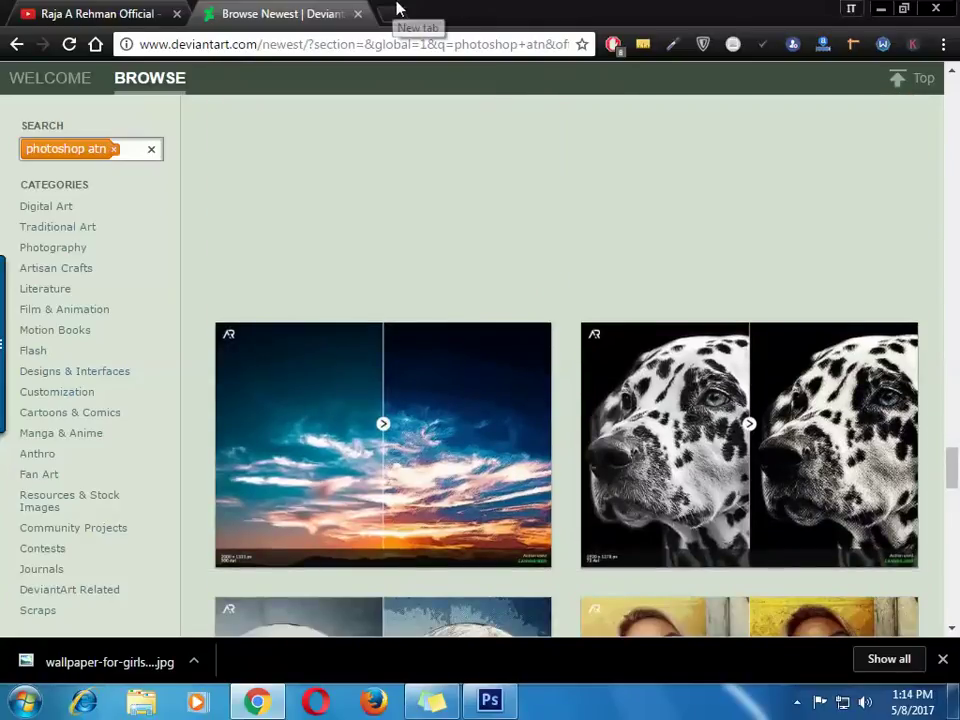
pyautogui.click(797, 703)
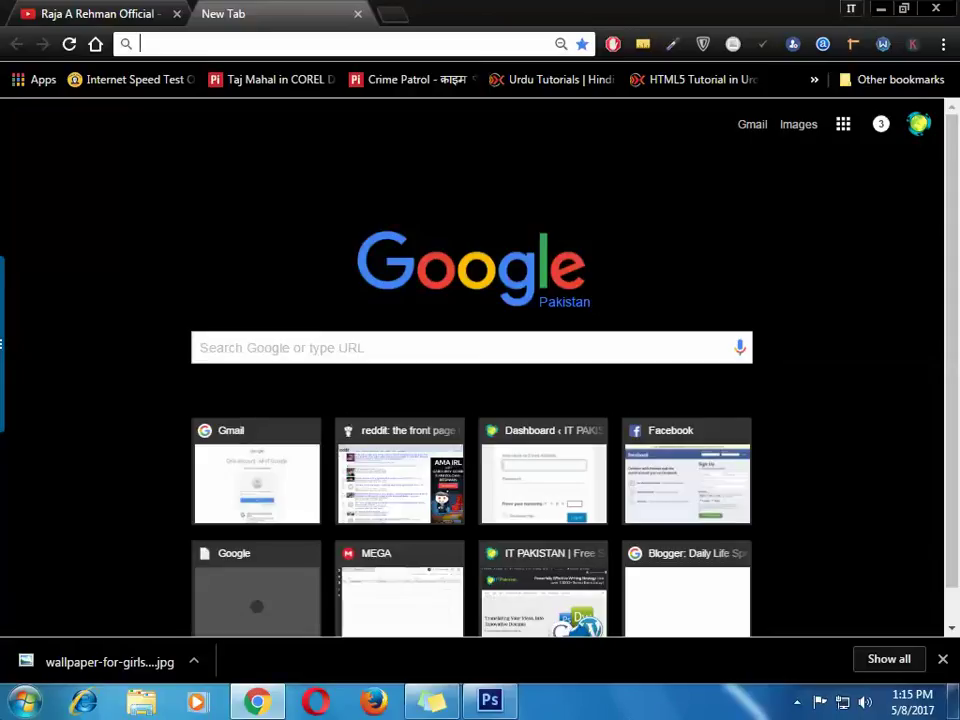
# - Load google.com from the omnibox and disconnect the Windscribe VPN
pyautogui.press('super')
pyautogui.click(366, 52)
pyautogui.write('google.com')
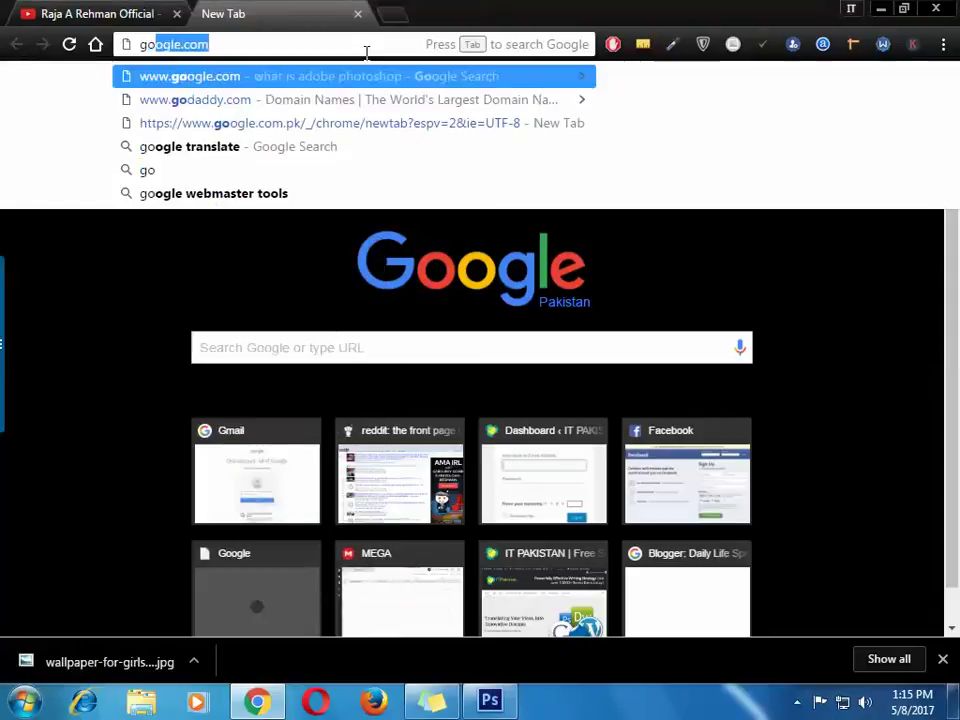
pyautogui.press('Return')
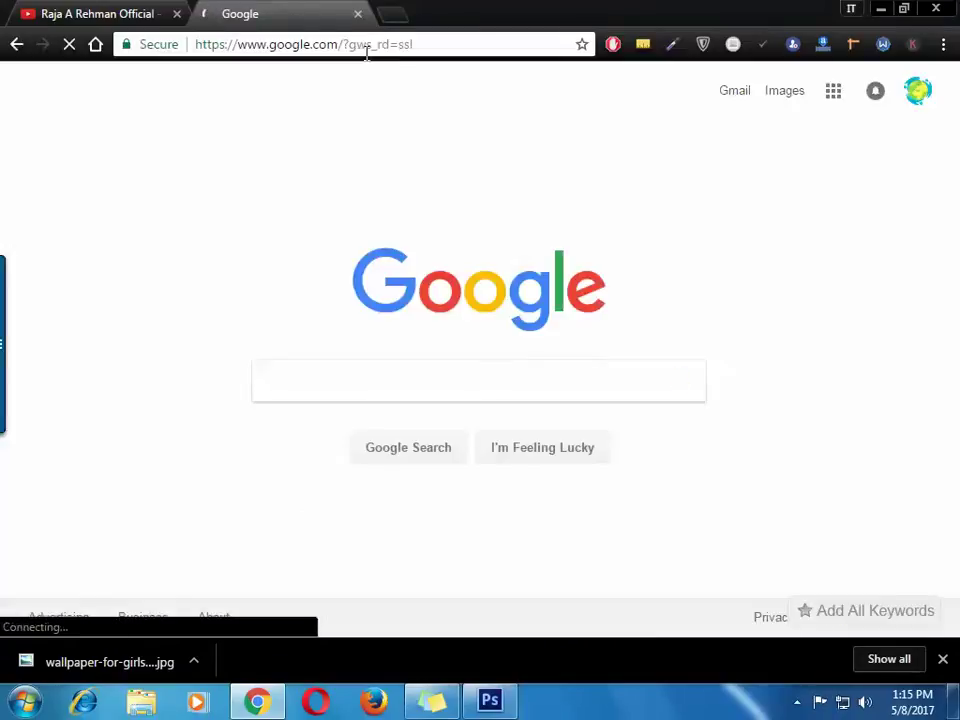
pyautogui.click(883, 44)
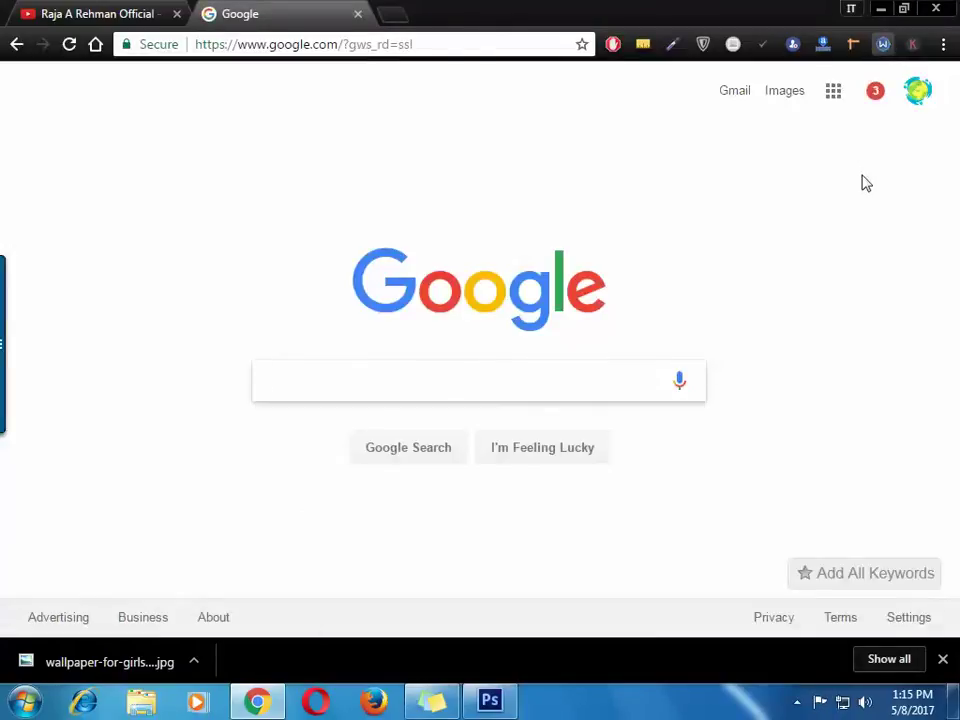
# - Load Google in a fresh tab, closing the old one, and begin searching 'utore'
pyautogui.click(394, 12)
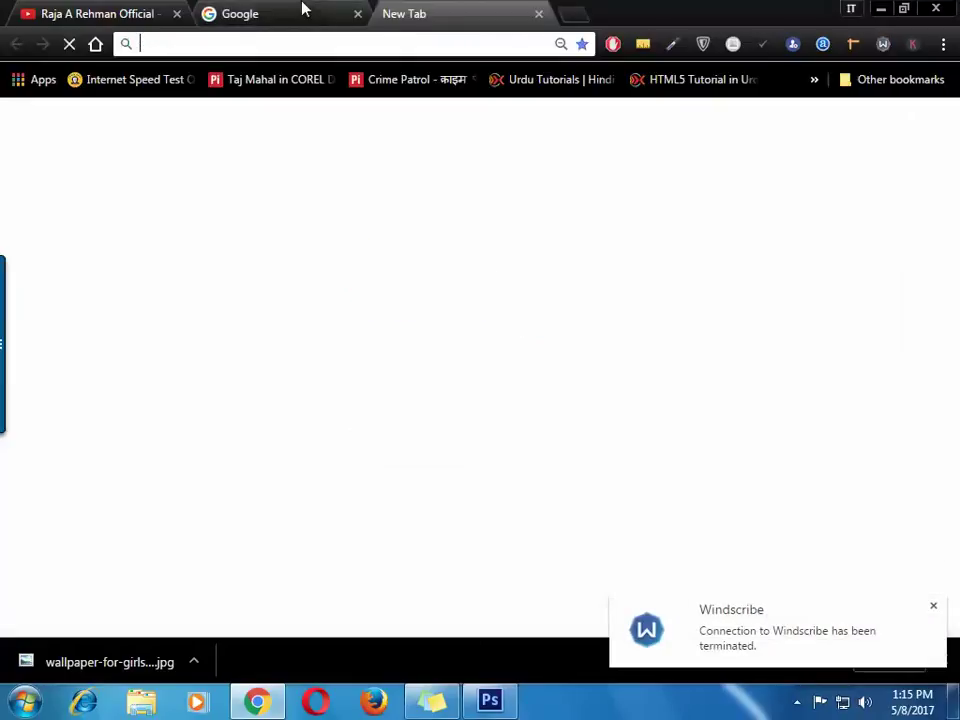
pyautogui.middleClick(302, 10)
pyautogui.write('google.com')
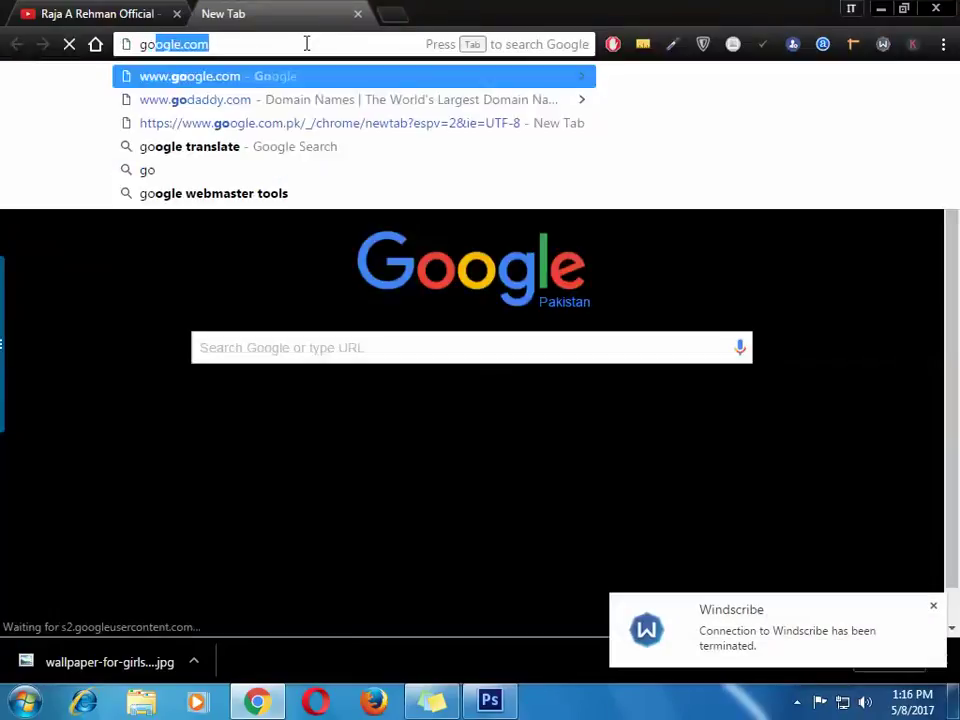
pyautogui.press('Return')
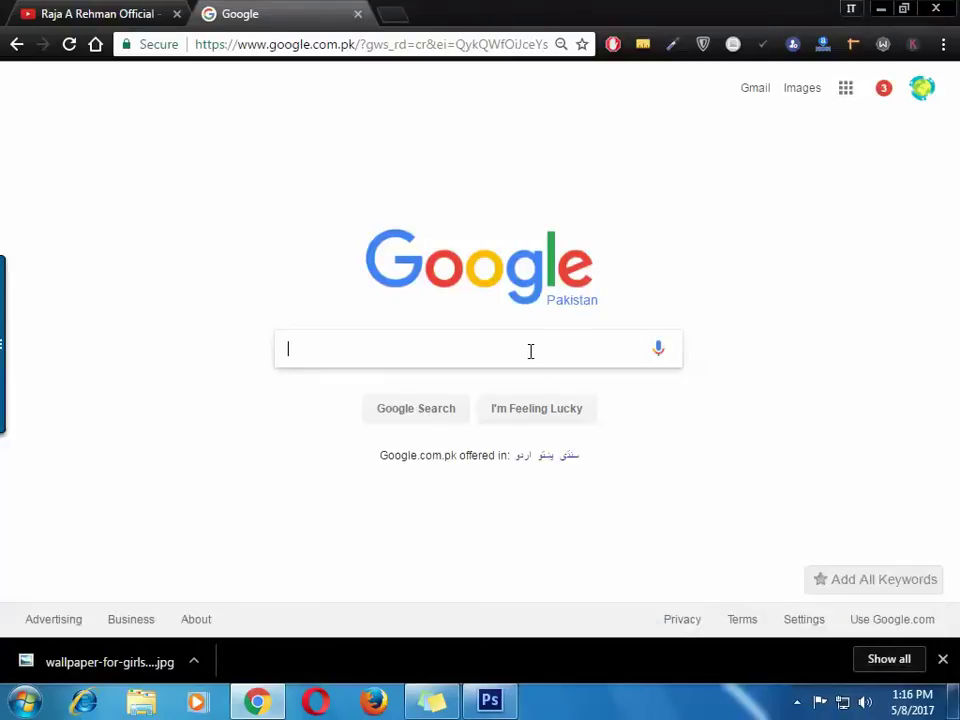
pyautogui.write('utor')
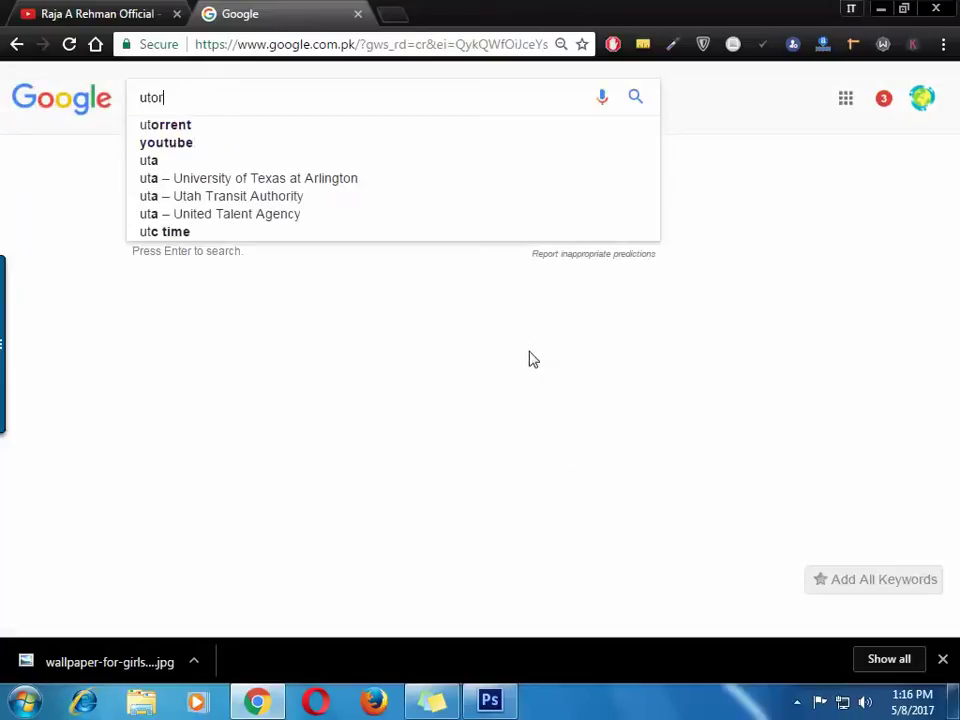
pyautogui.write('e')
# - Search Google for 'utorrent', then for 'bittorrent'
pyautogui.press('Down')
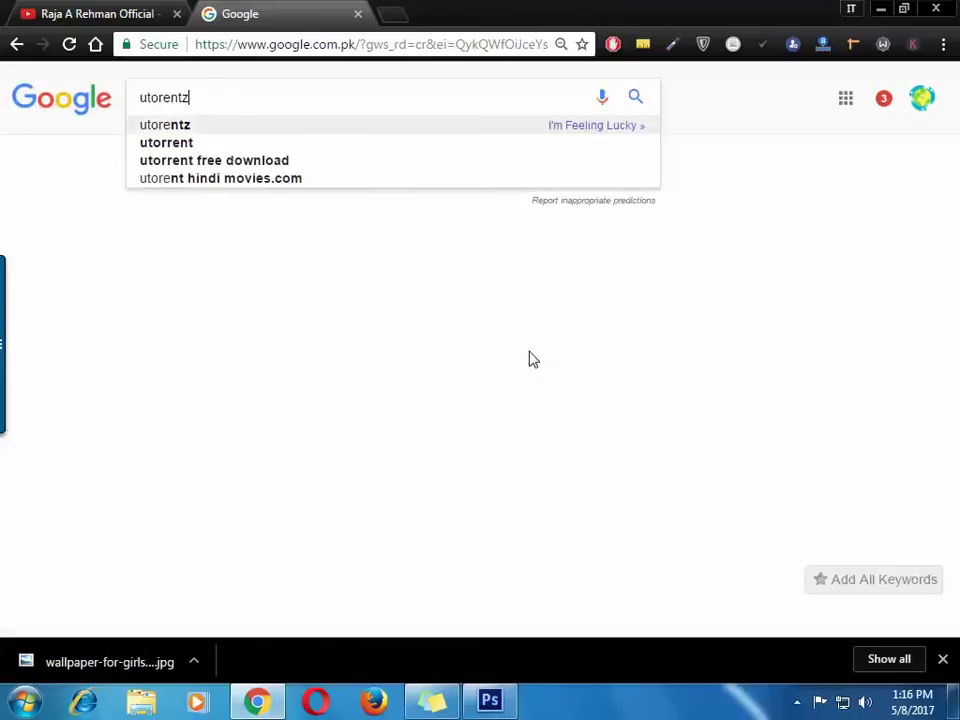
pyautogui.press('Down')
pyautogui.press('Return')
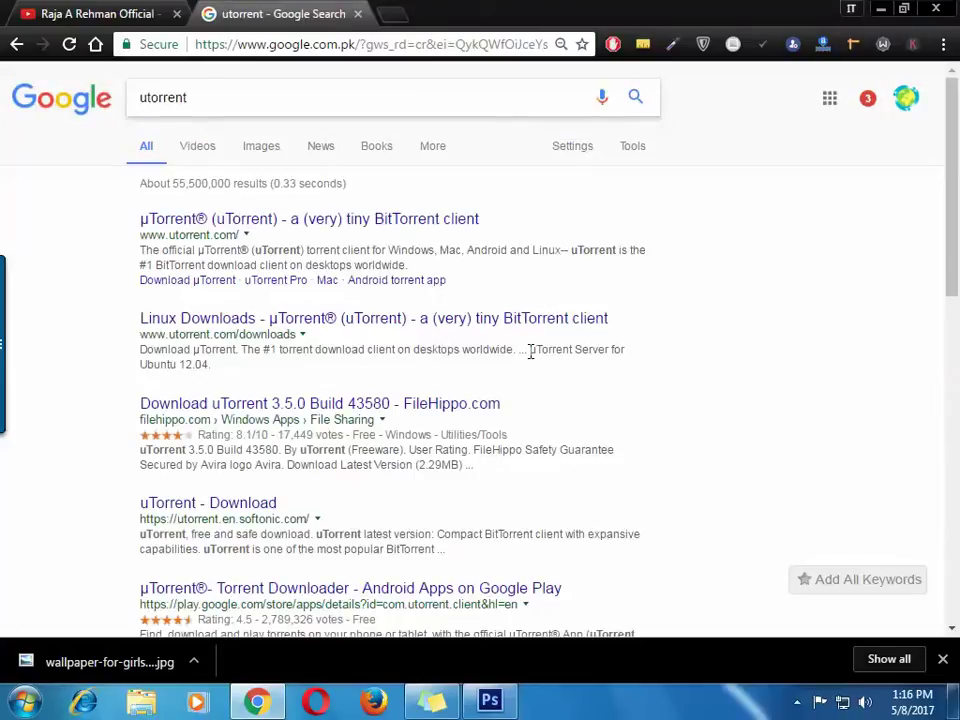
pyautogui.click(253, 96)
pyautogui.write('bittorrent')
pyautogui.press('Return')
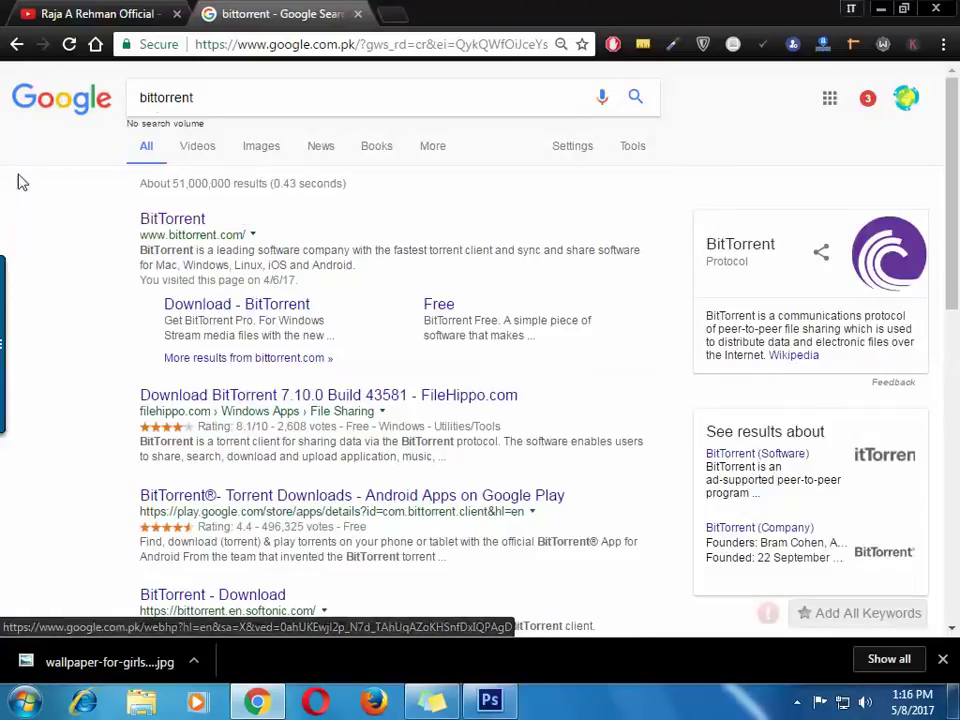
# - Search Google for 'vuze' and bring up the Start menu
pyautogui.click(805, 698)
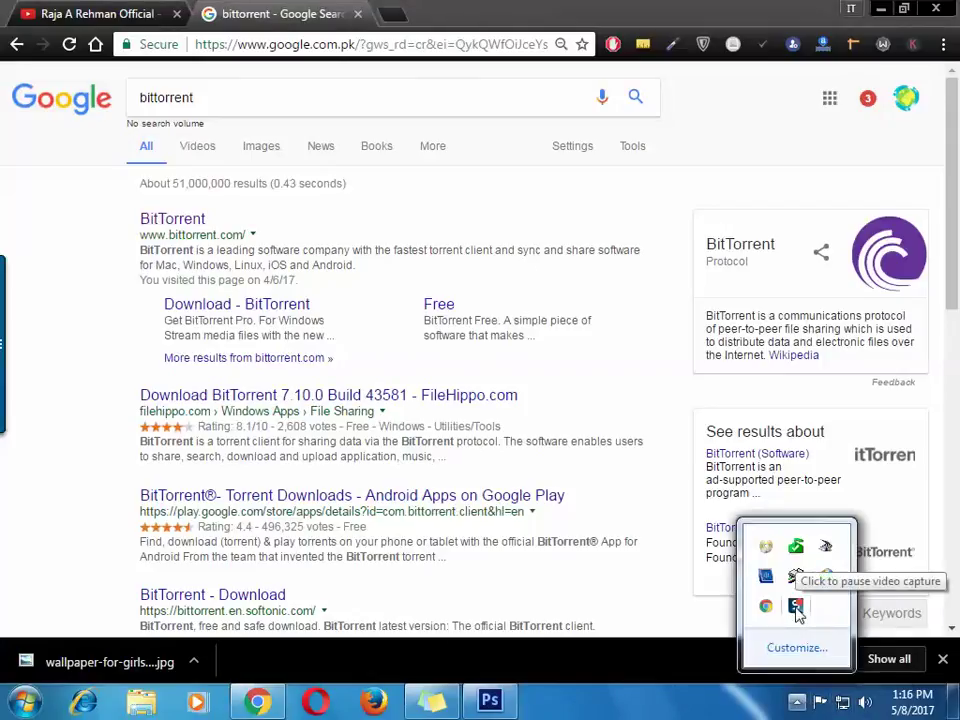
pyautogui.click(272, 100)
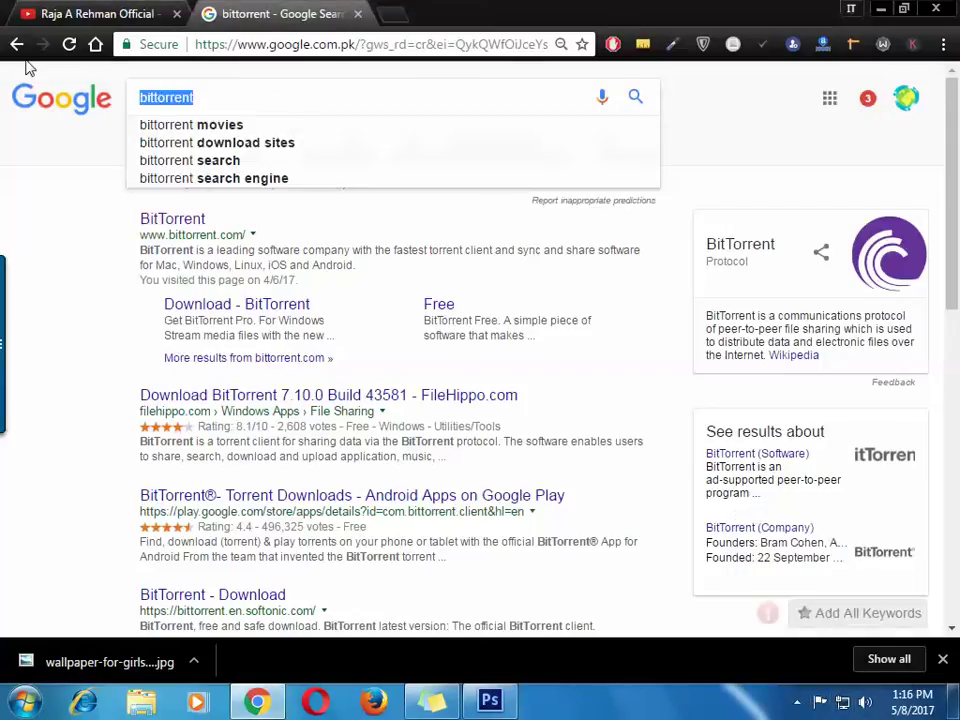
pyautogui.write('vuze')
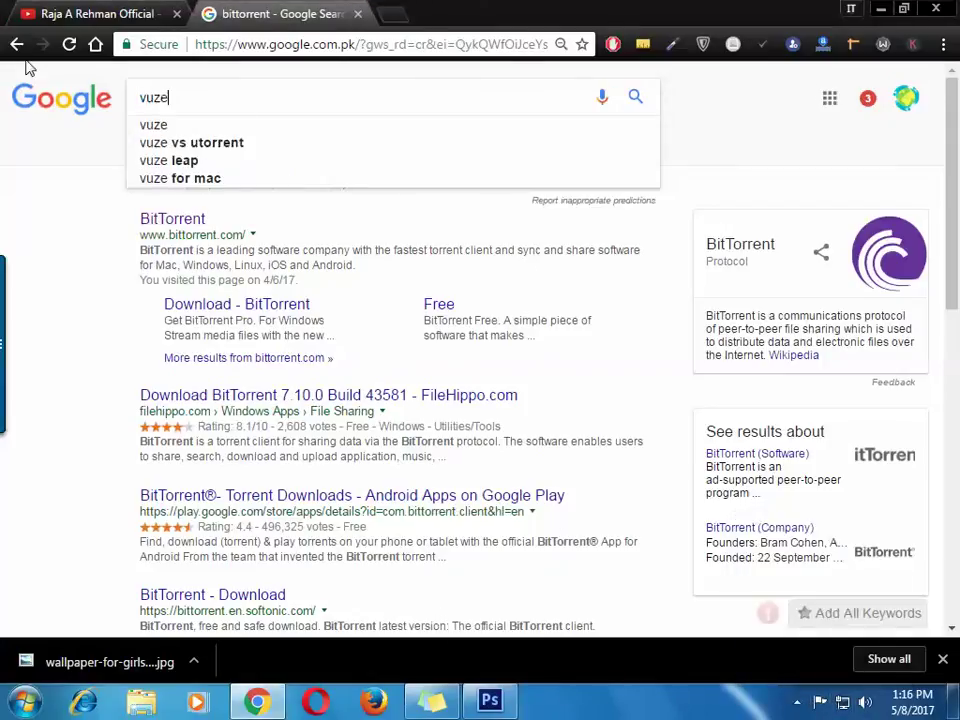
pyautogui.press('Return')
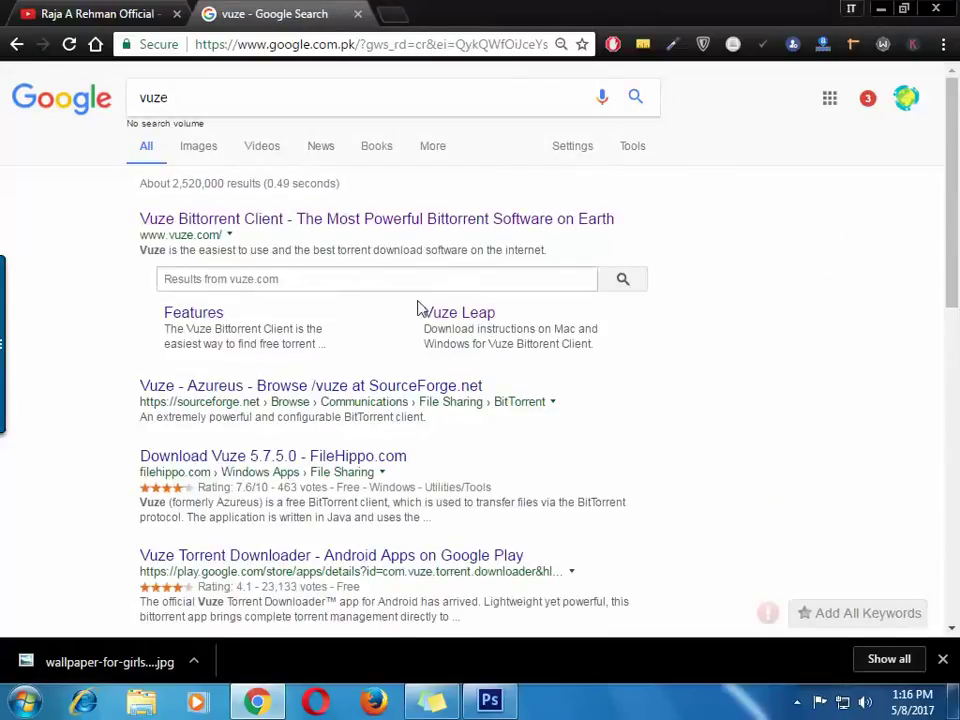
pyautogui.press('super')
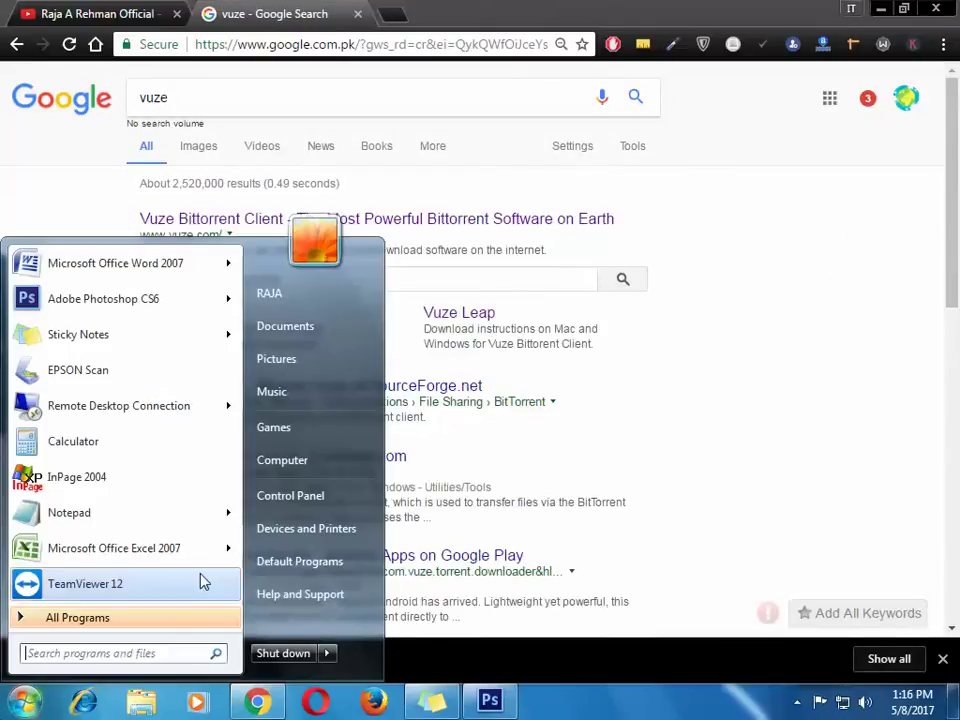
# - Launch Vuze from the Start menu and check the selected torrent's Sources and Peers
pyautogui.write('vuze')
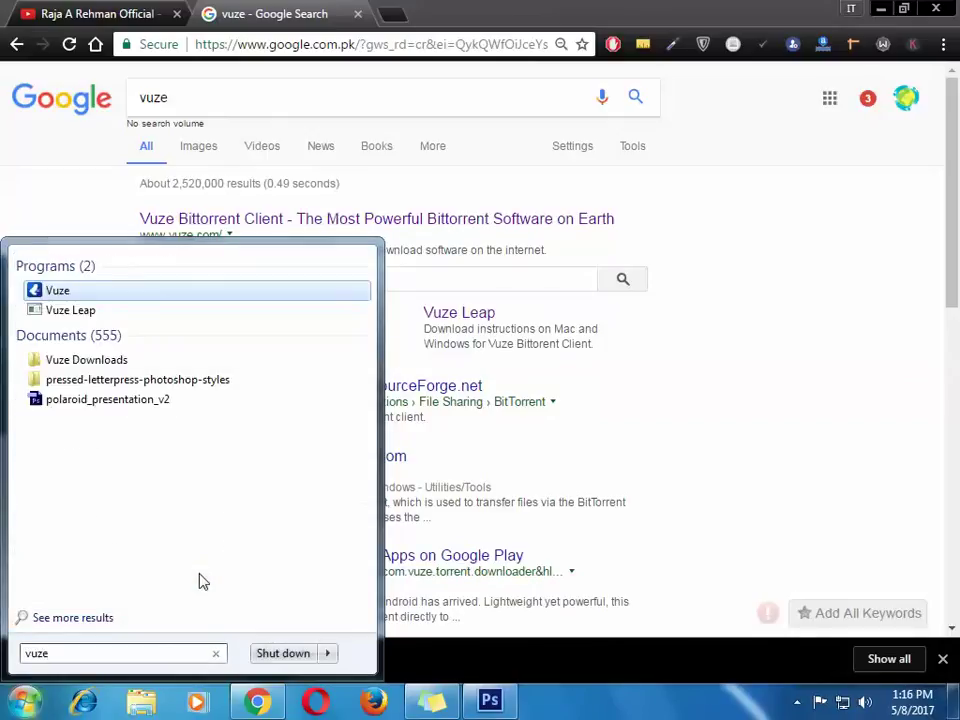
pyautogui.press('Return')
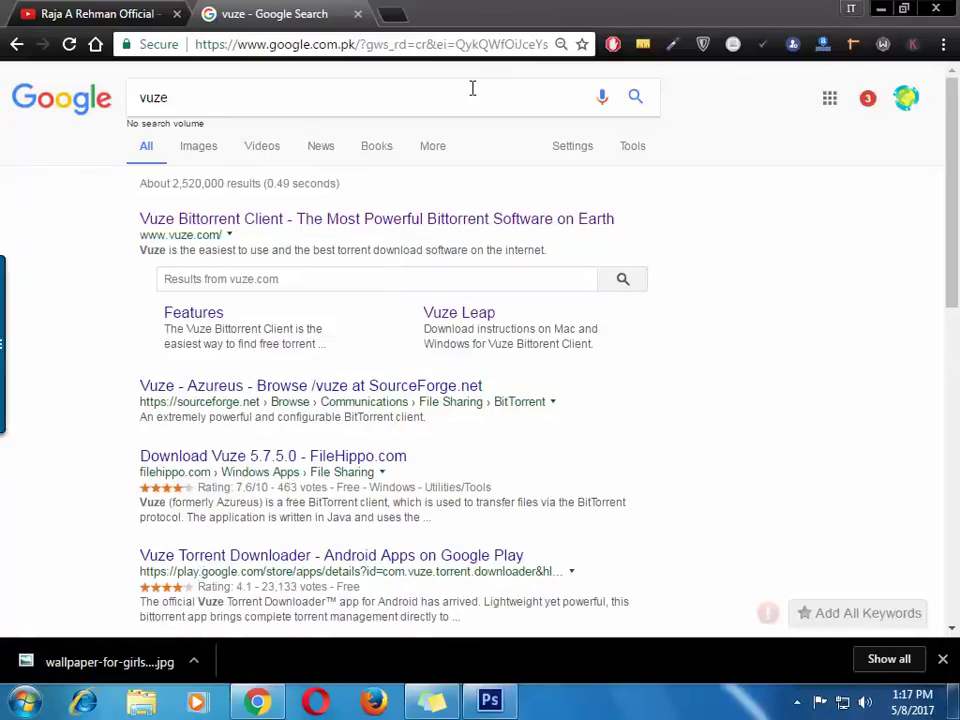
pyautogui.click(797, 701)
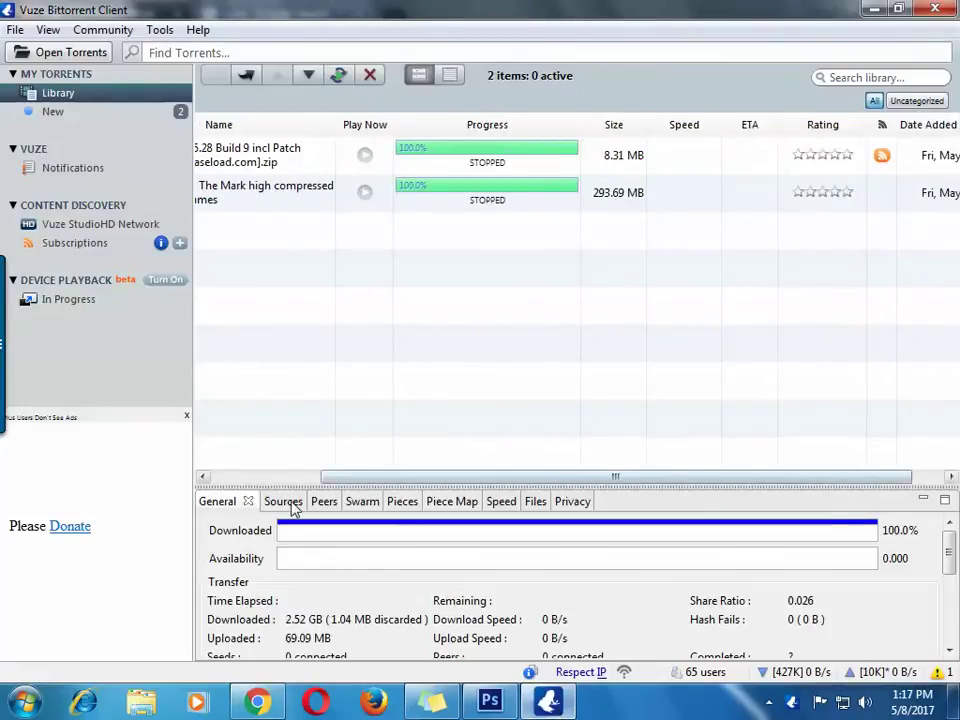
pyautogui.click(285, 503)
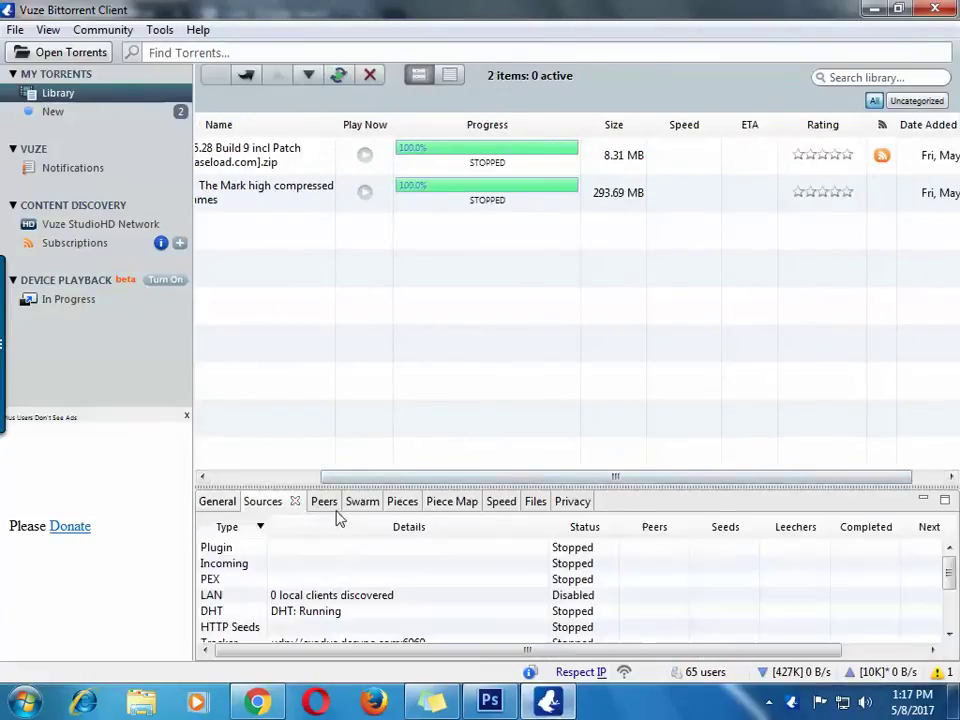
pyautogui.click(328, 503)
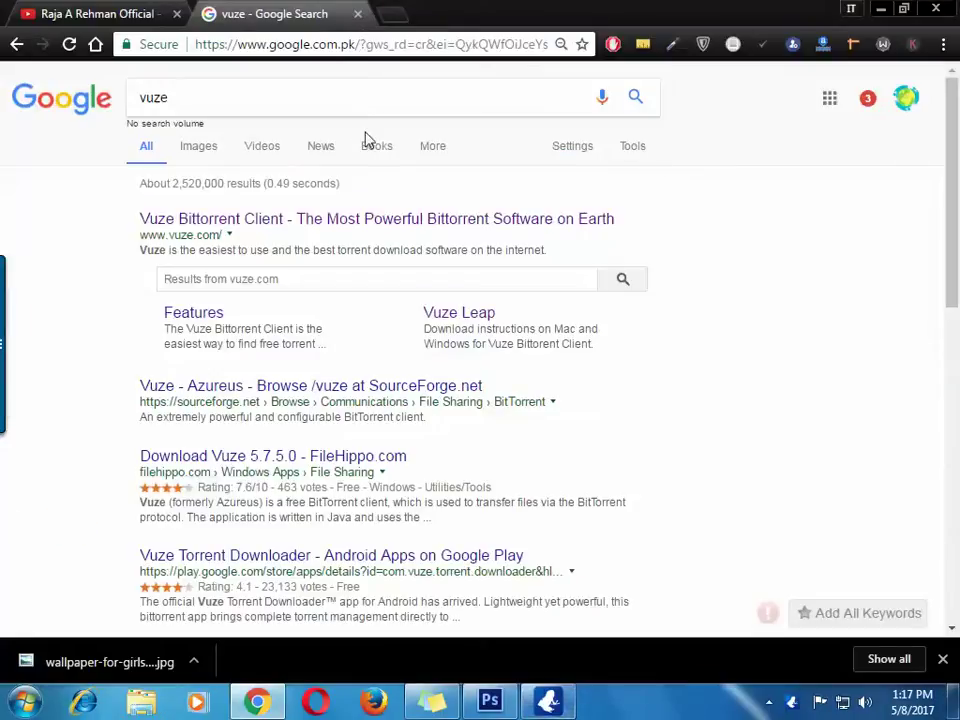
pyautogui.click(360, 40)
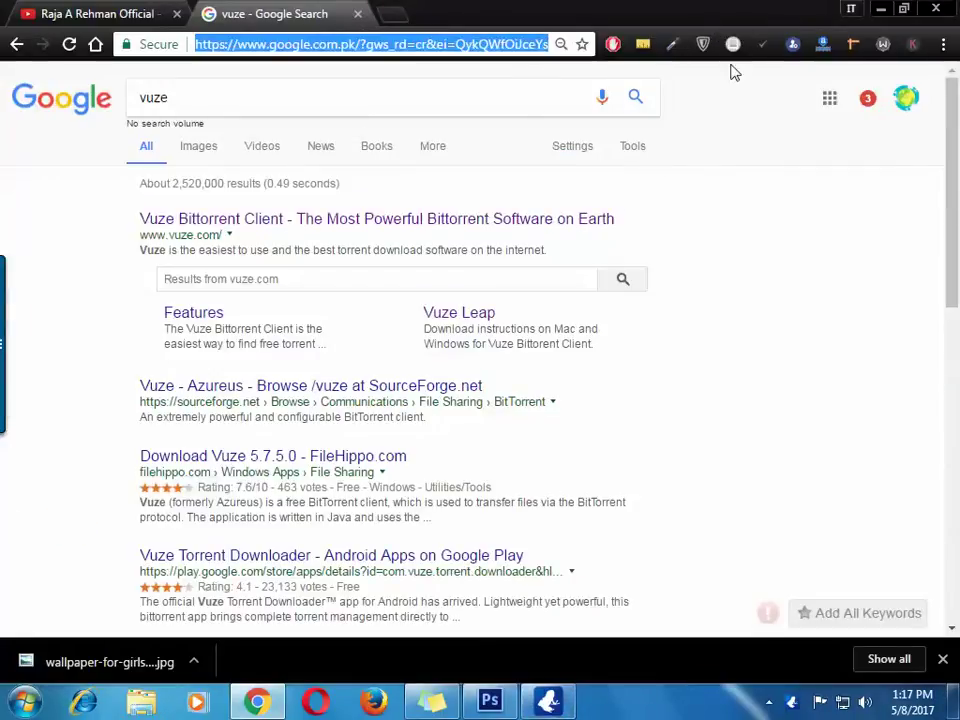
# - Go to torrentz2.eu and enter 'photoshop at' in its search box
pyautogui.write('ex')
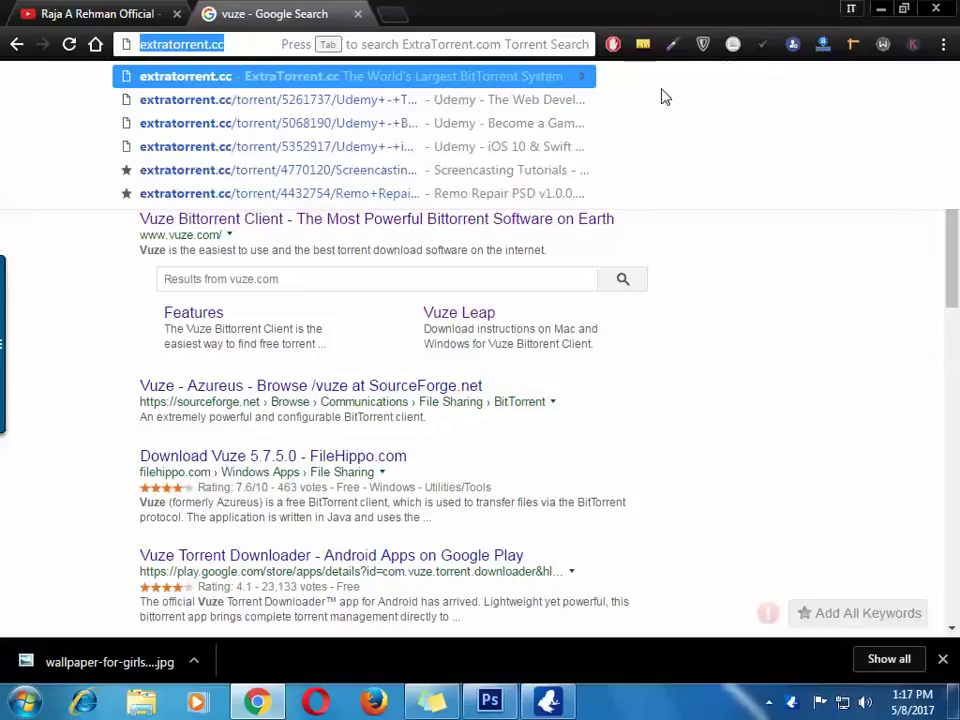
pyautogui.write('ex')
pyautogui.write('trato')
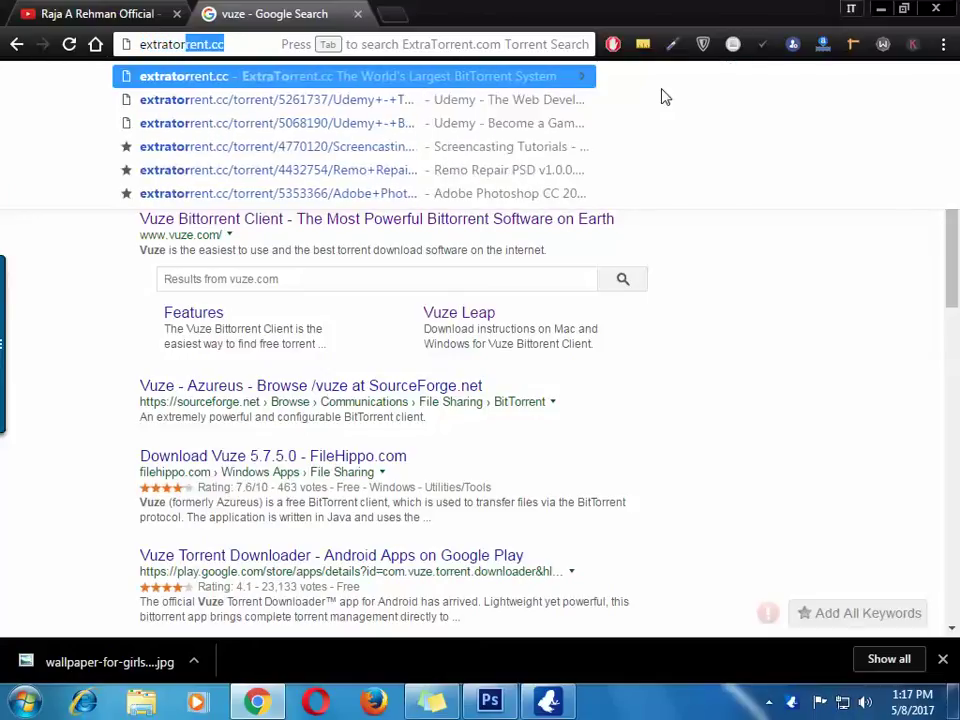
pyautogui.hotkey('ctrl', 'a')
pyautogui.press('BackSpace')
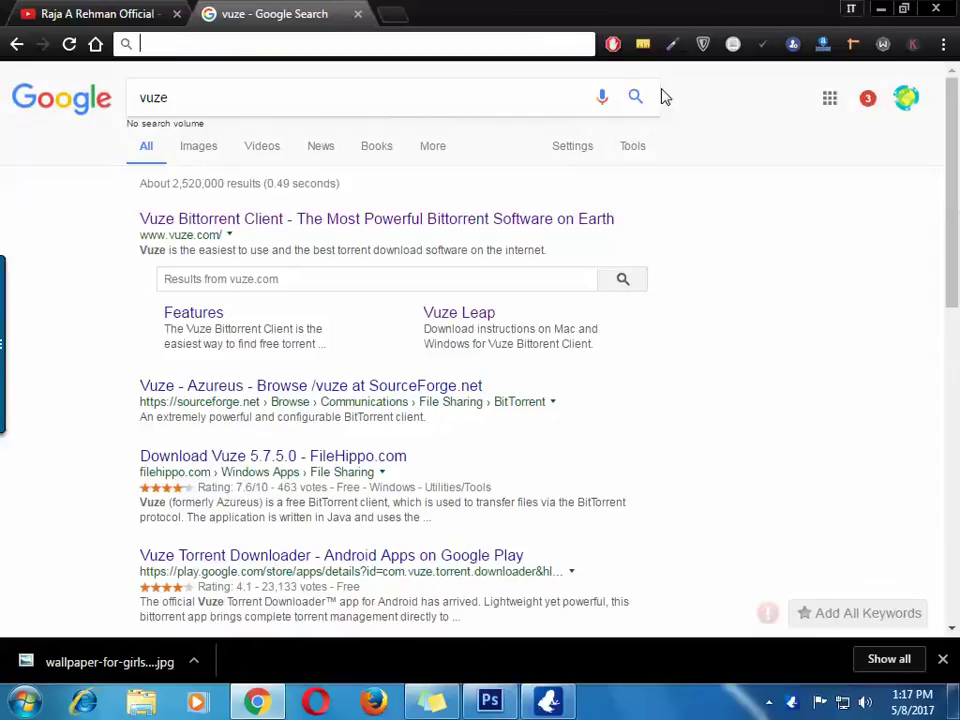
pyautogui.write('torre')
pyautogui.press('Return')
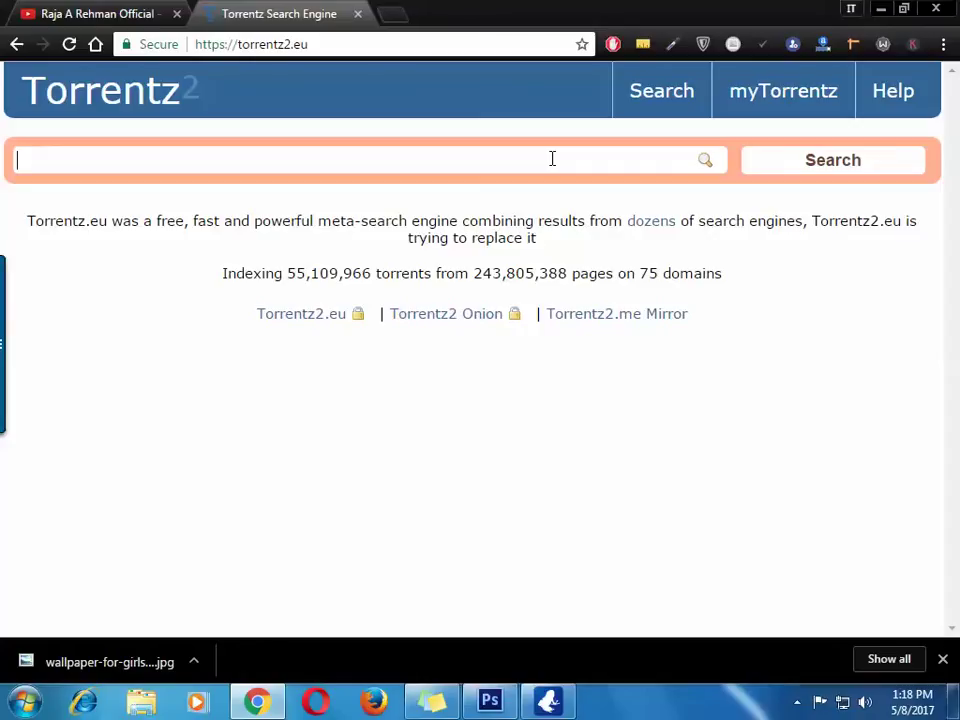
pyautogui.write('photoshop a')
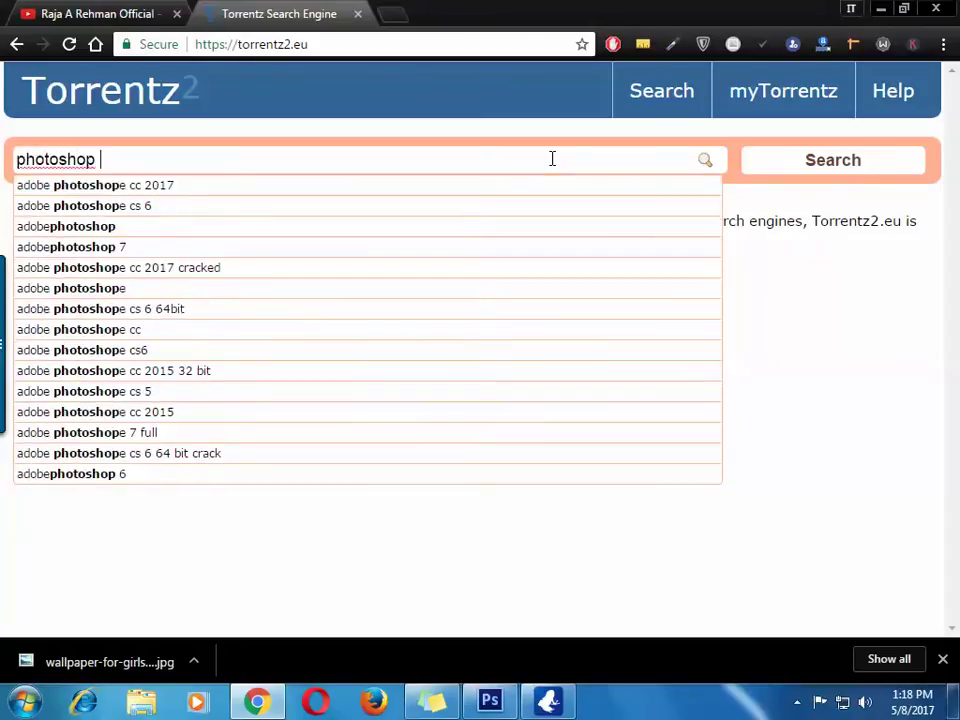
pyautogui.write('t')
# - Search Torrentz2 for 'photoshop atn' and scan the results
pyautogui.click(798, 702)
pyautogui.click(365, 160)
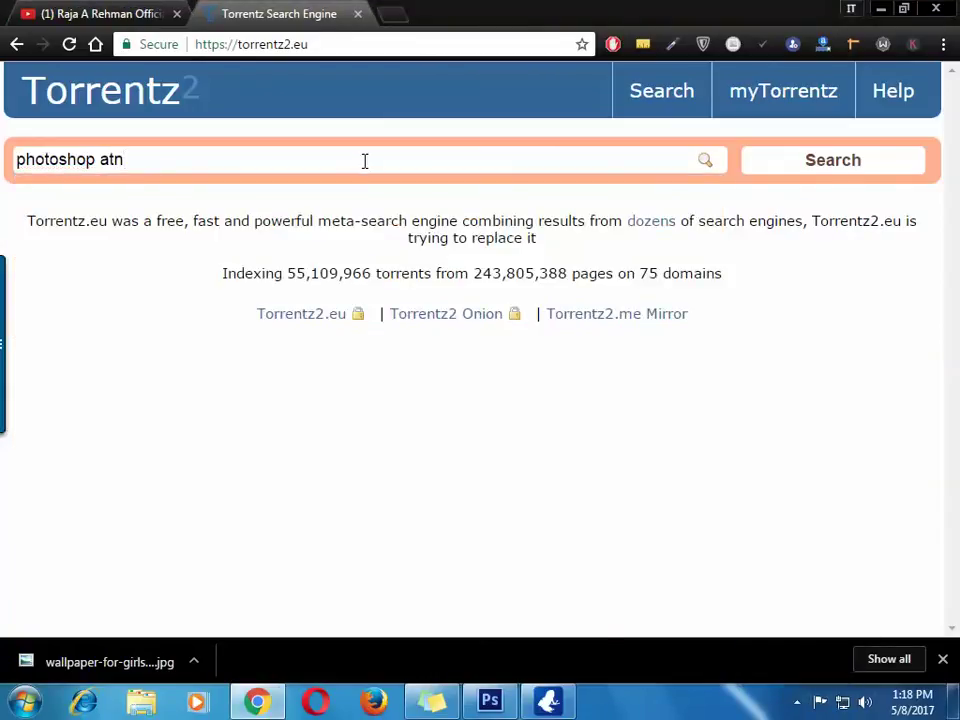
pyautogui.press('Return')
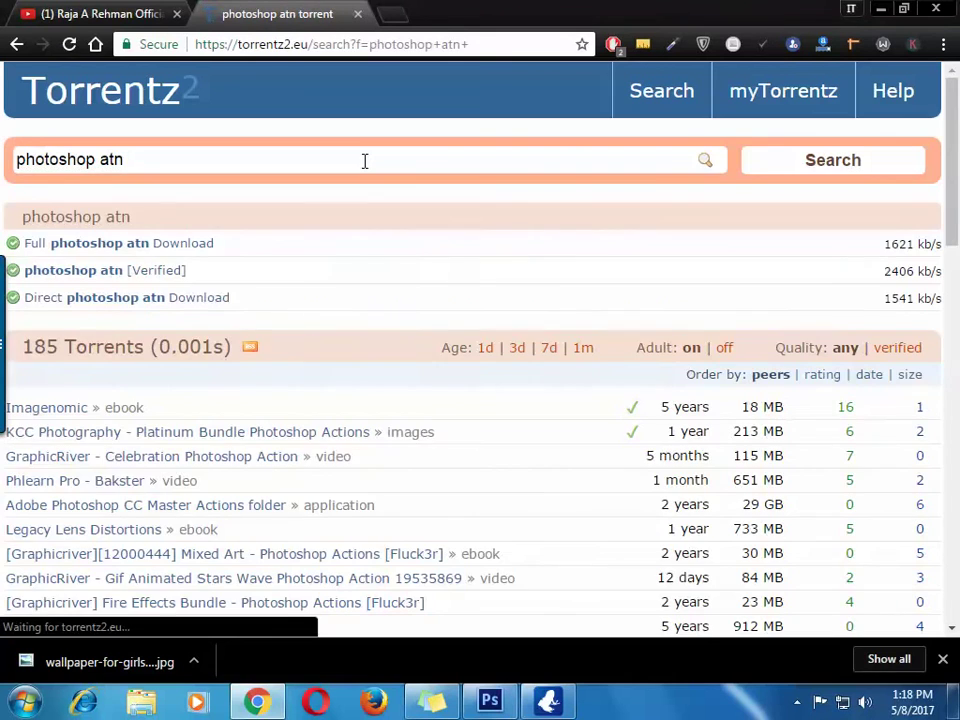
pyautogui.scroll(-3, 107, 352)
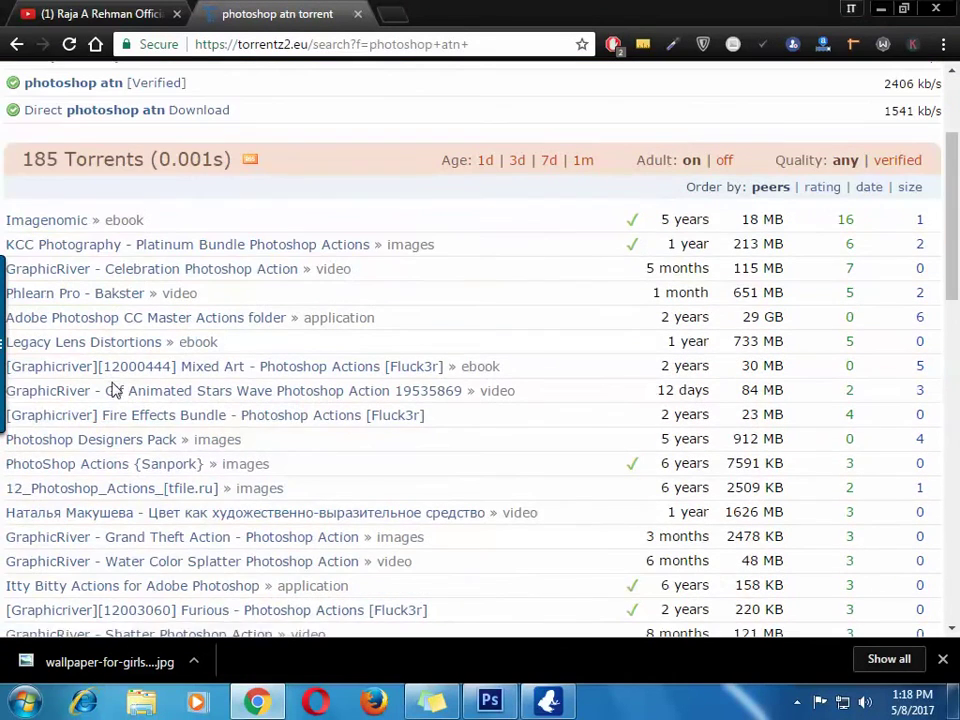
pyautogui.scroll(-5, 383, 440)
pyautogui.scroll(-5, 381, 443)
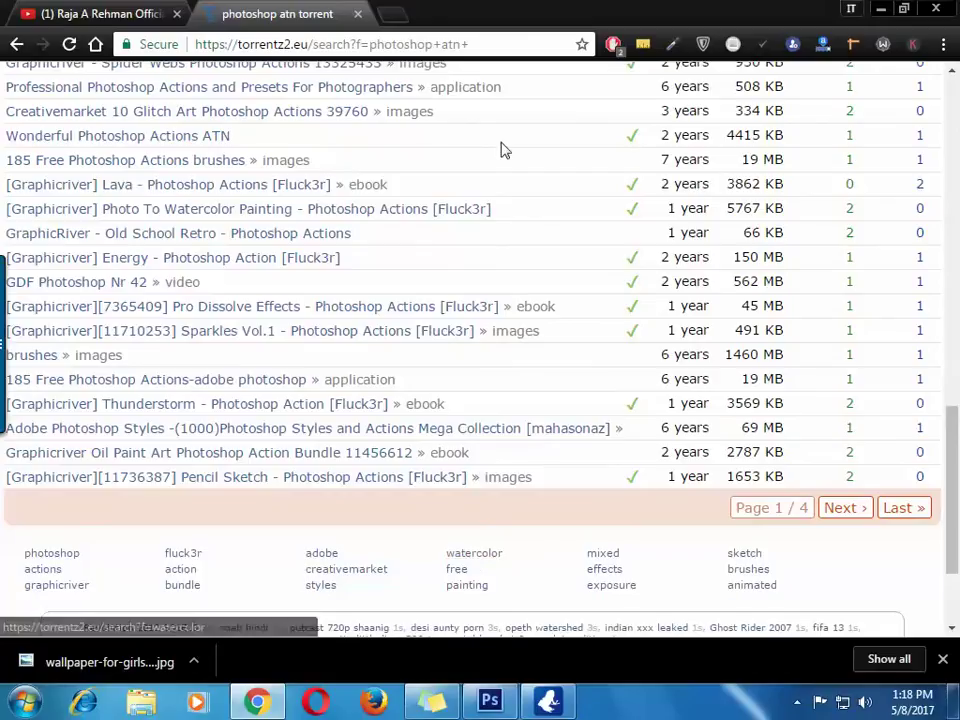
pyautogui.scroll(6, 197, 124)
pyautogui.scroll(5, 190, 140)
# - Search 'photoshop actions' instead and open the top result, with 96 seeders, in a new tab
pyautogui.moveTo(178, 163); pyautogui.dragTo(88, 155)
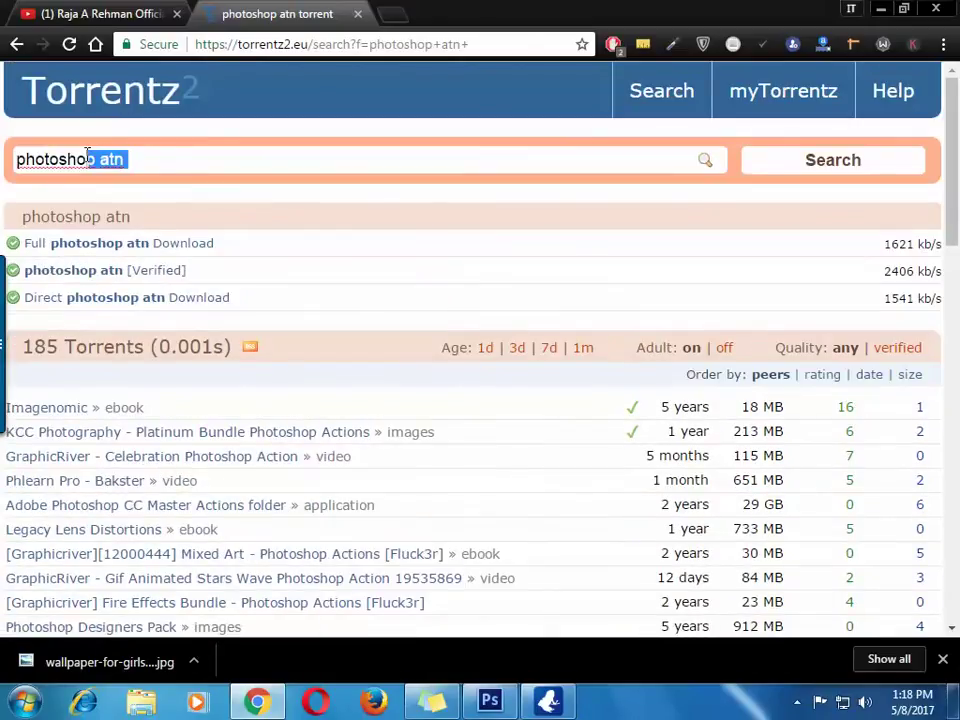
pyautogui.write('actio')
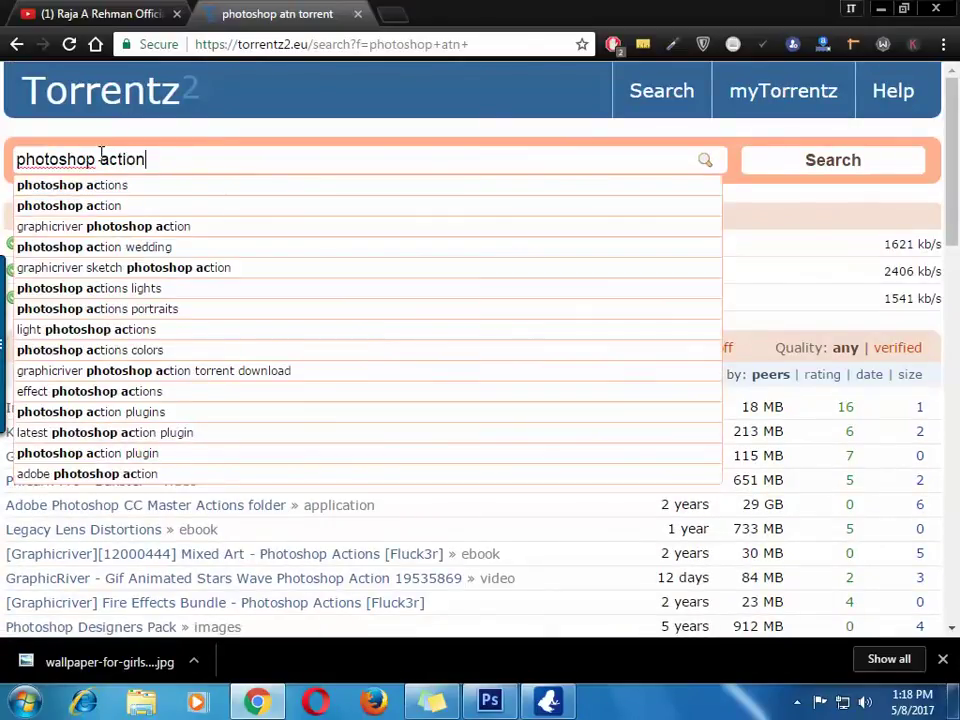
pyautogui.write('ns')
pyautogui.press('Return')
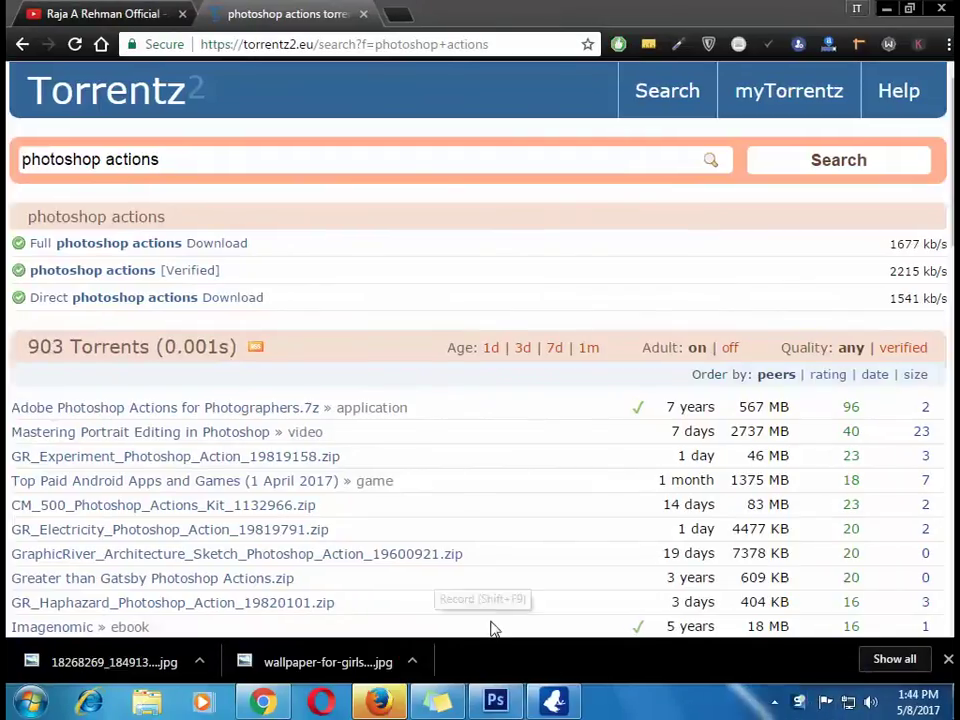
pyautogui.scroll(-1, 8, 302)
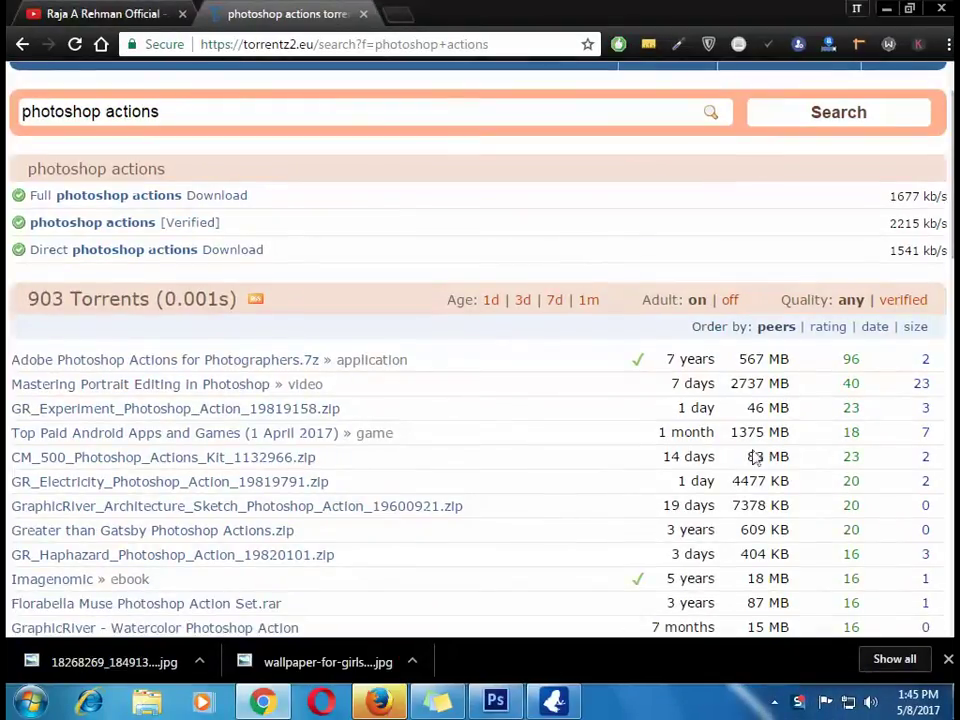
pyautogui.doubleClick(848, 360)
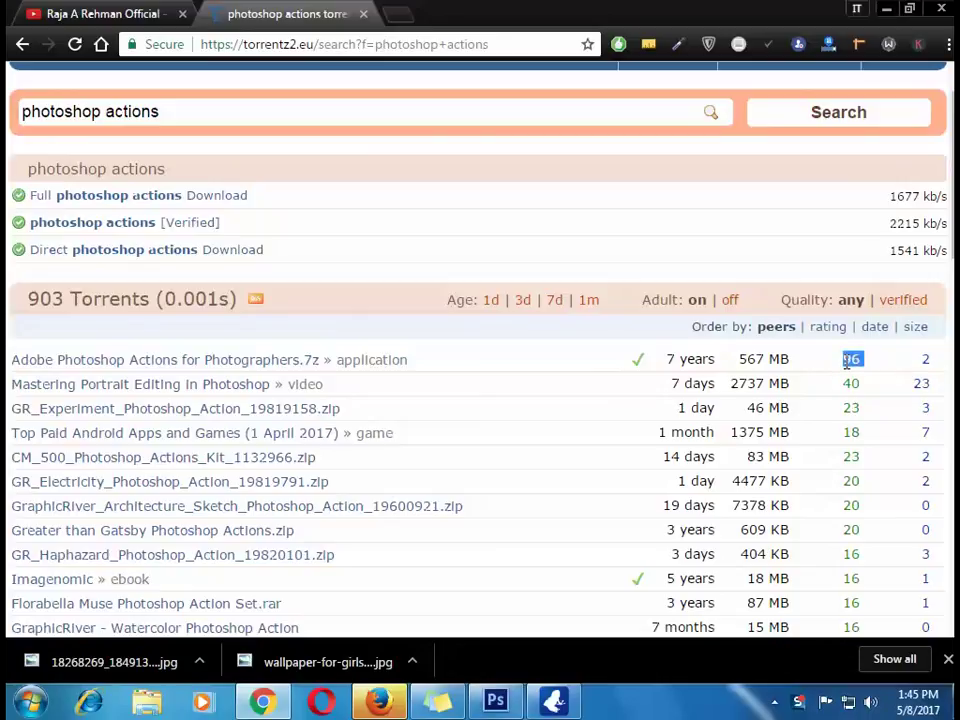
pyautogui.click(863, 364)
pyautogui.middleClick(295, 359)
pyautogui.click(458, 8)
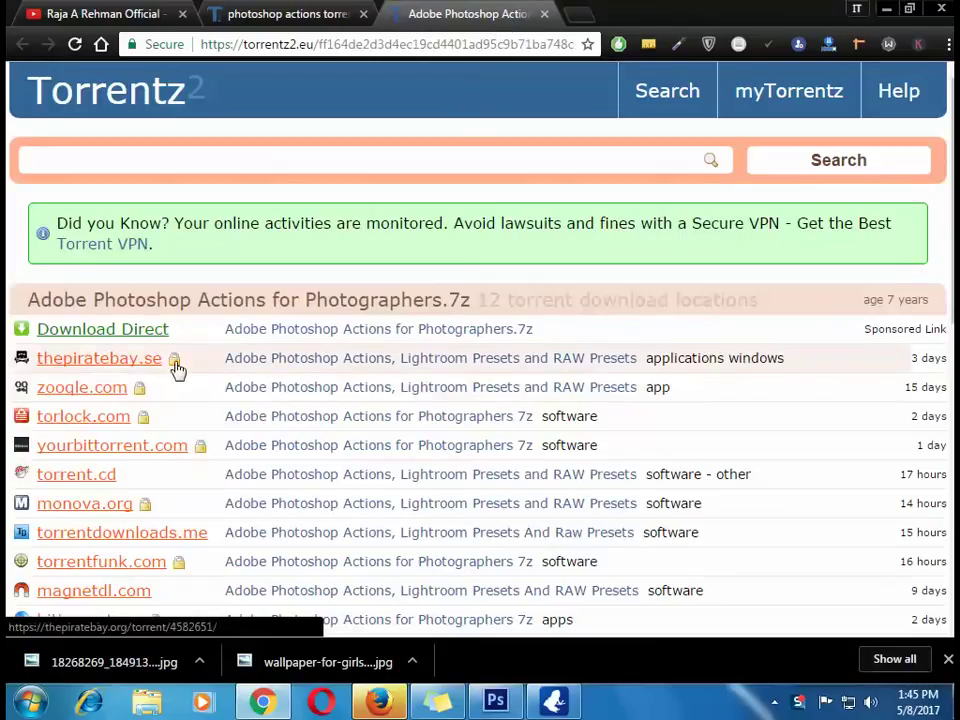
# - Check the thepiratebay.se listing in a new tab, then close it
pyautogui.scroll(-3, 176, 370)
pyautogui.scroll(1, 150, 400)
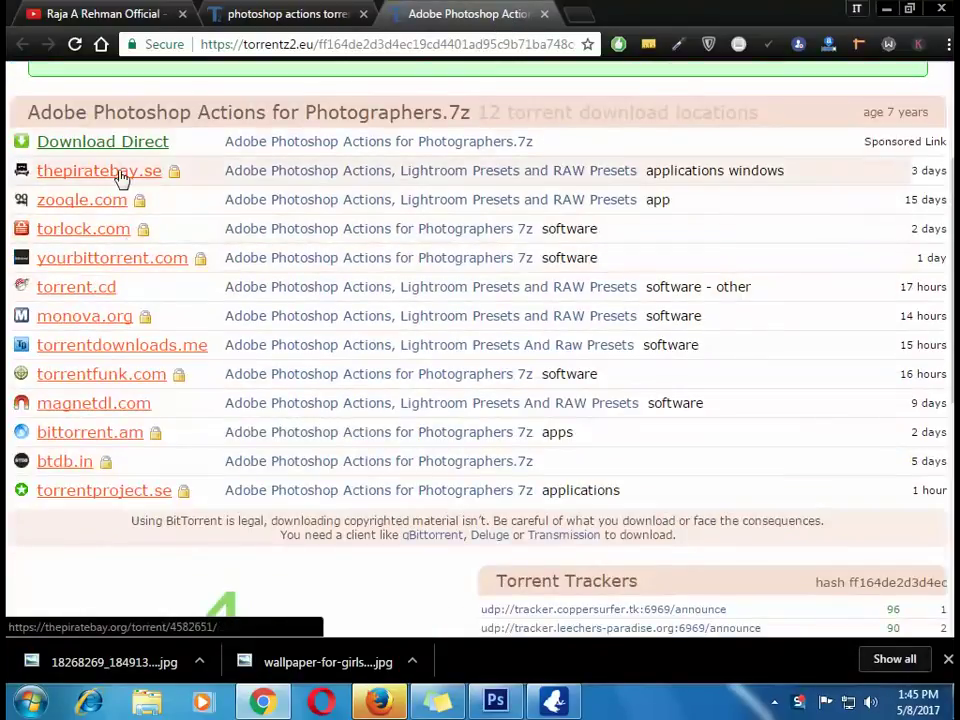
pyautogui.middleClick(120, 177)
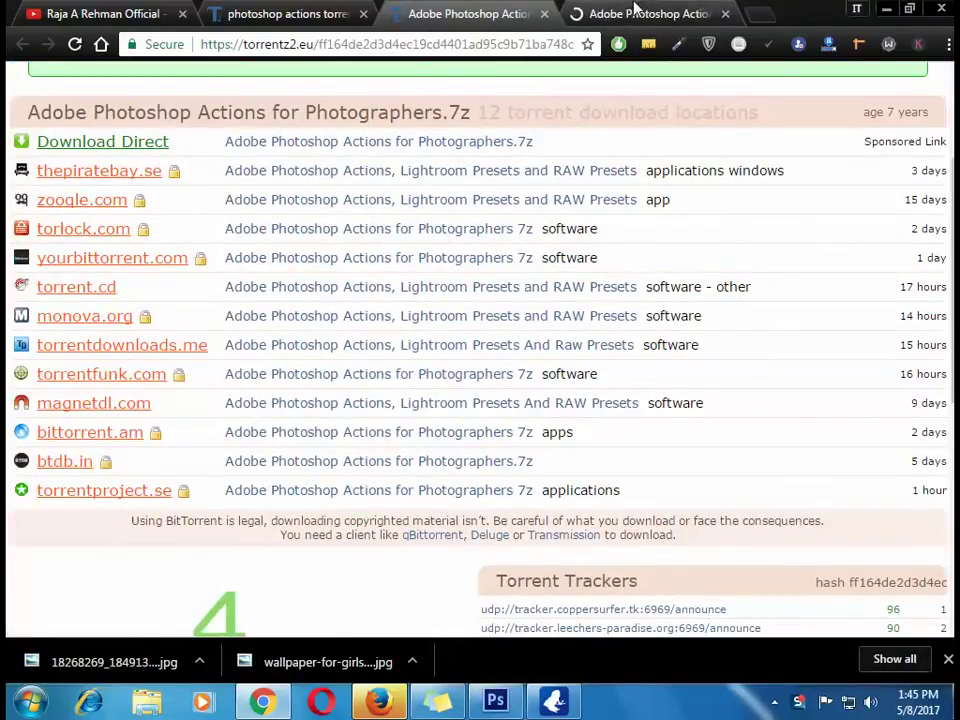
pyautogui.click(645, 8)
pyautogui.scroll(-4, 667, 348)
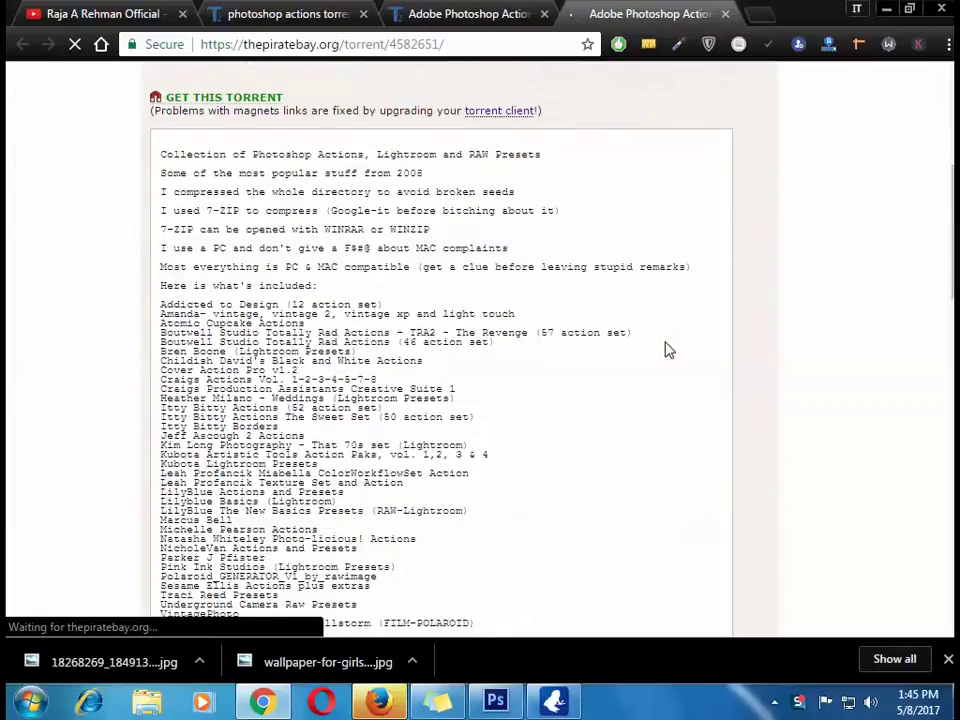
pyautogui.scroll(-1, 668, 349)
pyautogui.scroll(2, 636, 319)
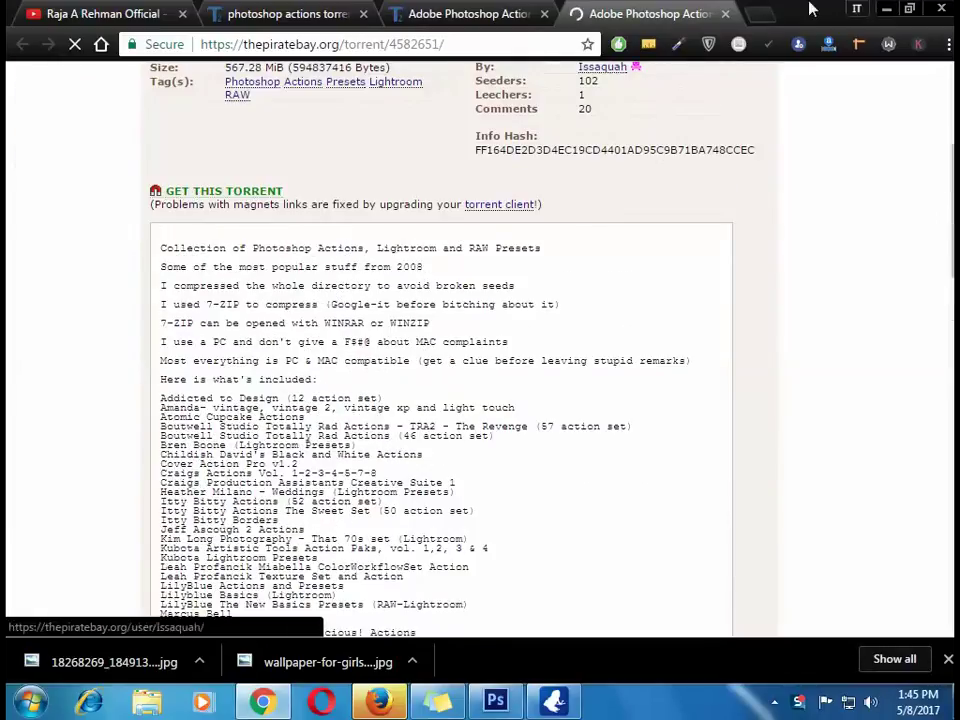
pyautogui.middleClick(663, 8)
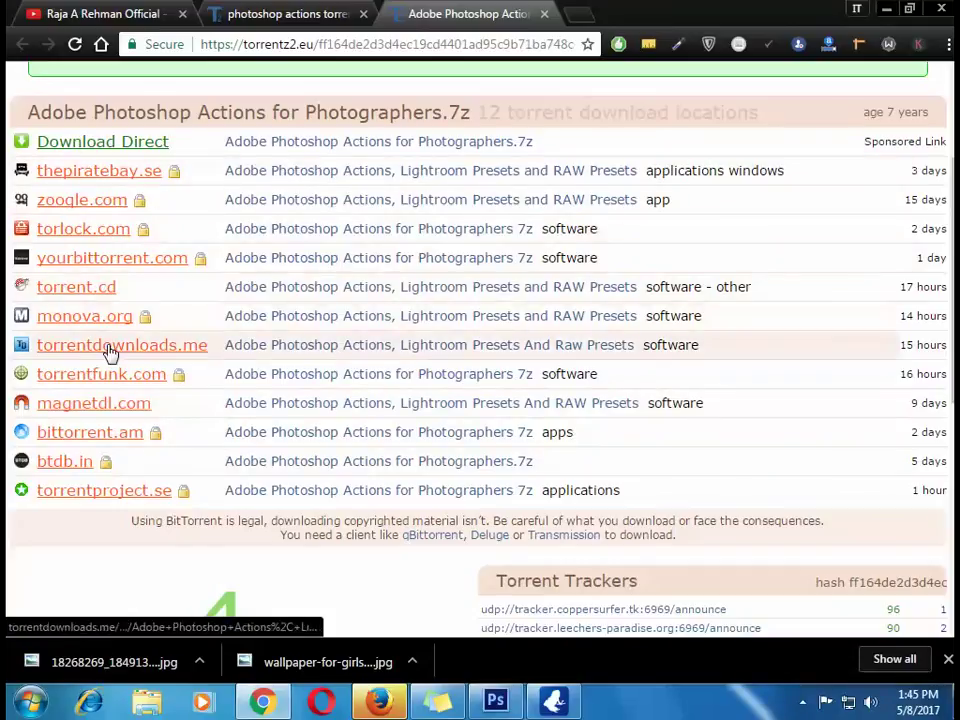
# - Open the torrentdownloads.me listing in its own tab
pyautogui.scroll(1, 548, 245)
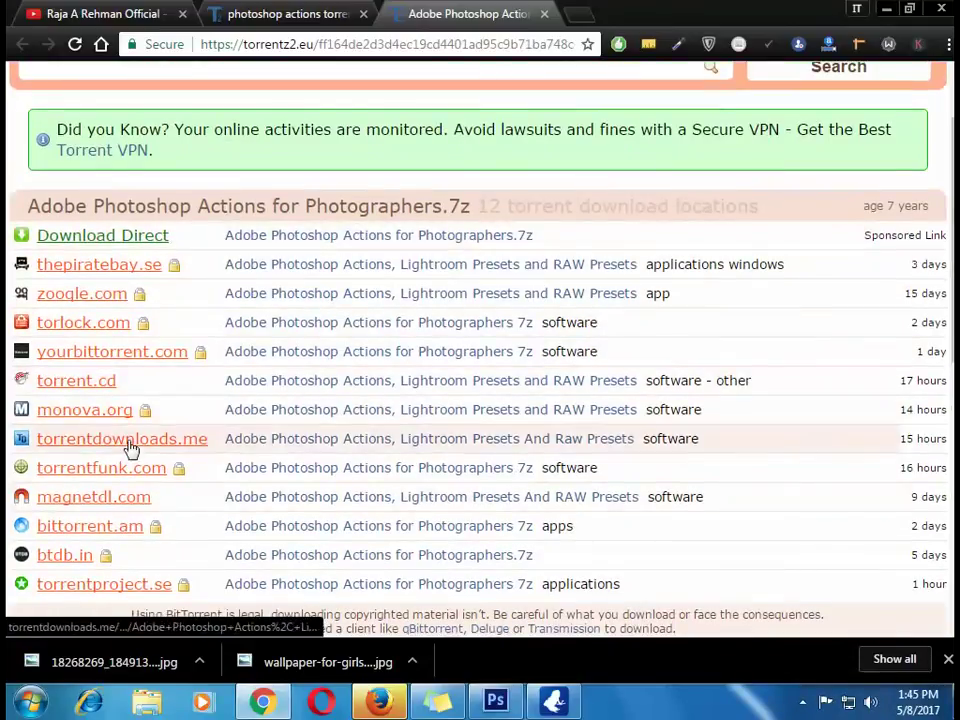
pyautogui.middleClick(132, 450)
pyautogui.click(640, 14)
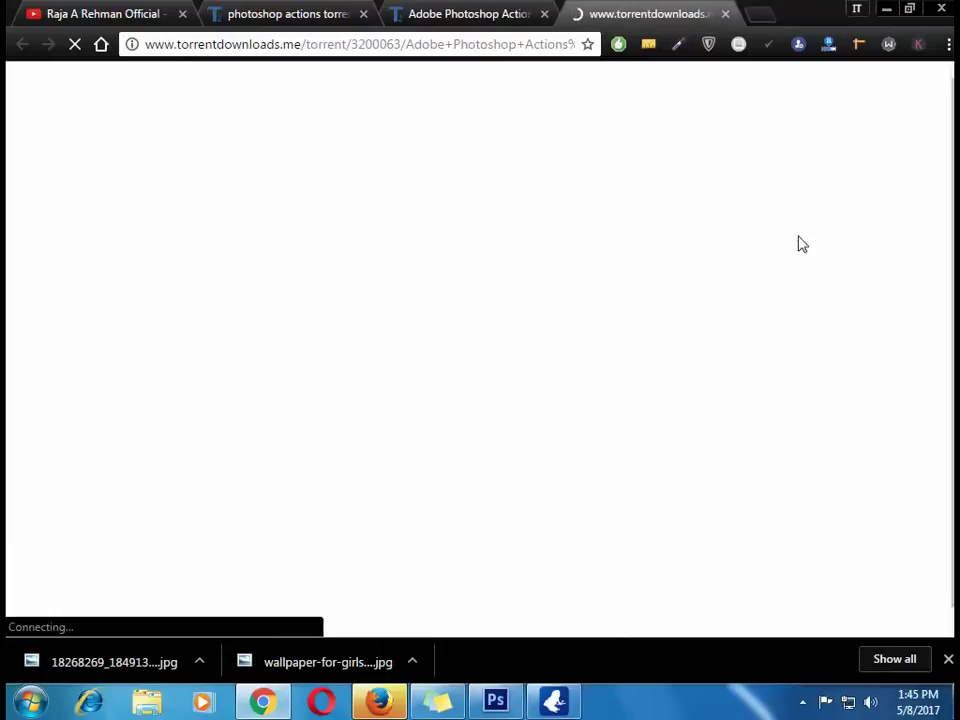
# - Switch the Windscribe VPN on through US East
pyautogui.click(888, 44)
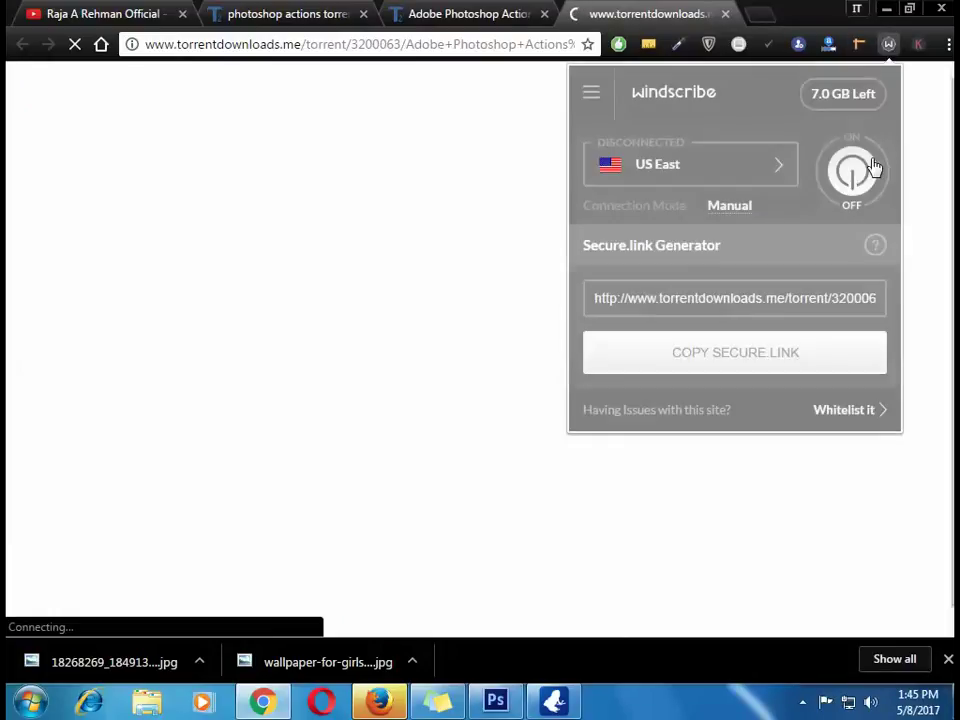
pyautogui.click(852, 173)
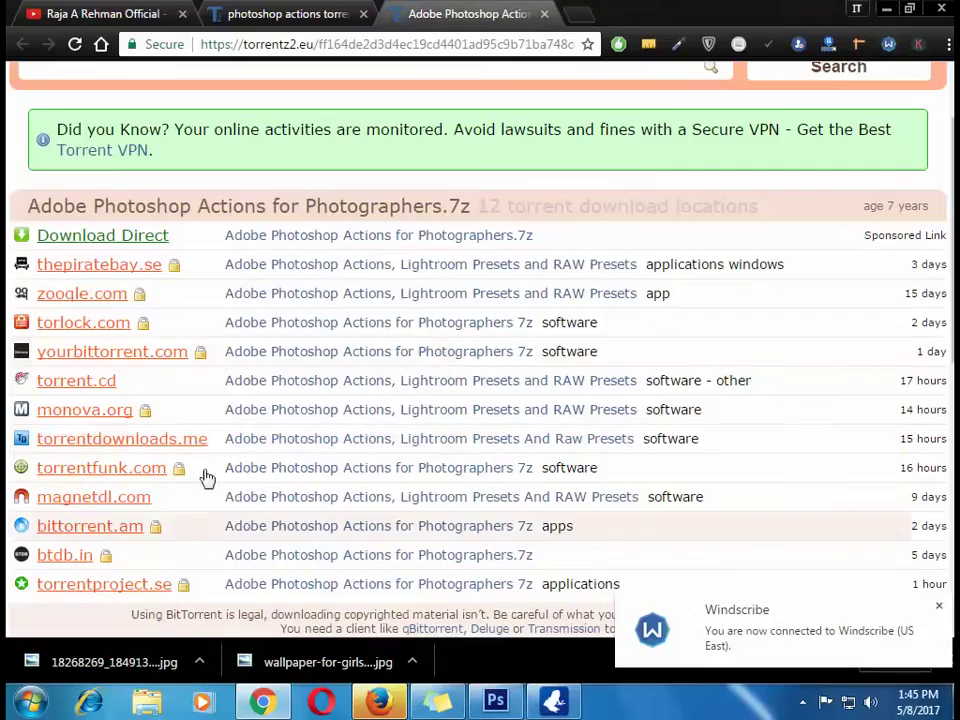
pyautogui.click(660, 14)
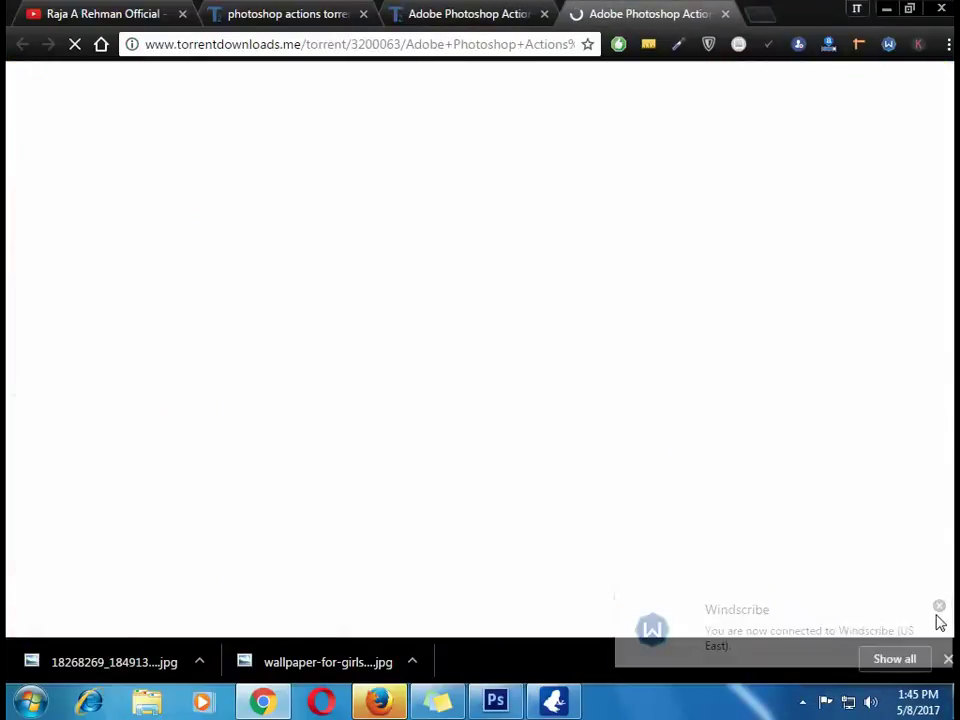
# - Review the 567 MB torrent's details, then return to the Torrentz2 'photoshop actions' results
pyautogui.scroll(-2, 536, 422)
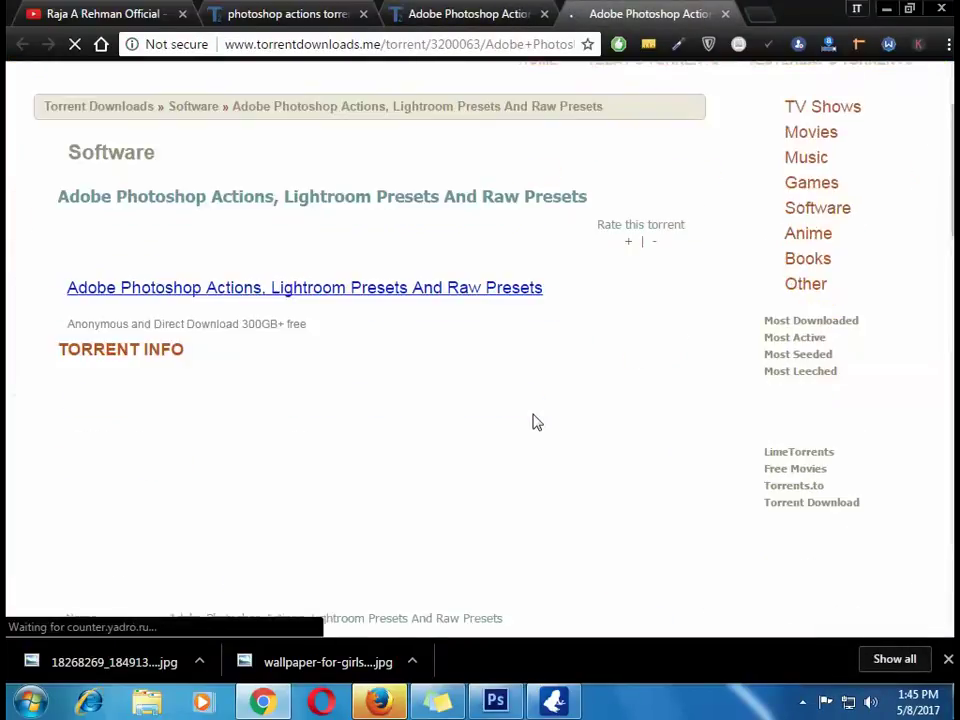
pyautogui.scroll(-4, 716, 514)
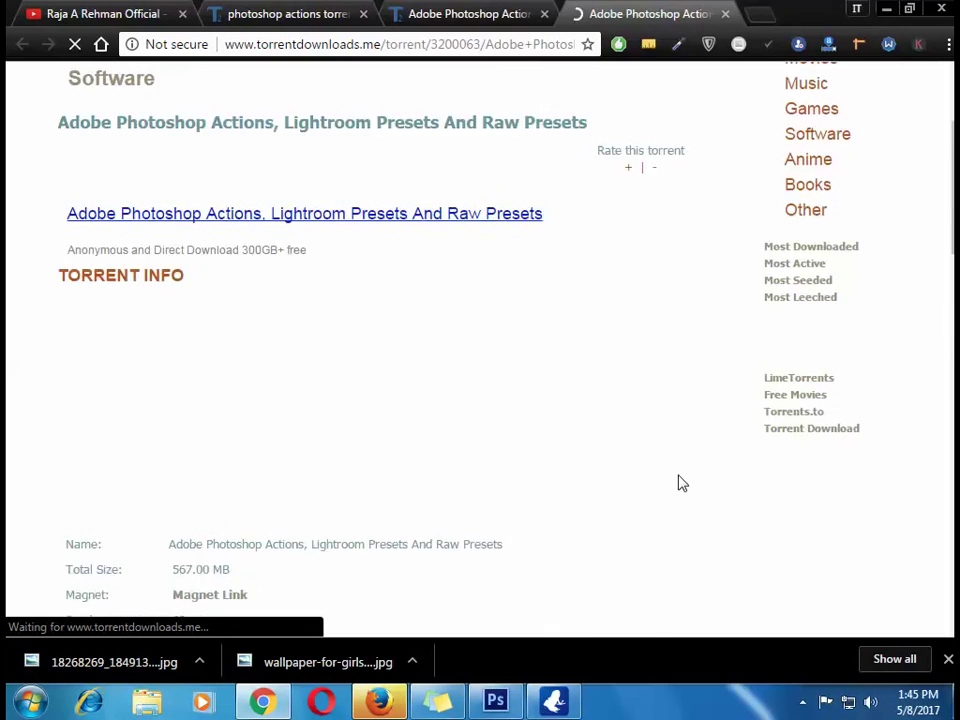
pyautogui.scroll(-5, 679, 497)
pyautogui.scroll(-10, 679, 497)
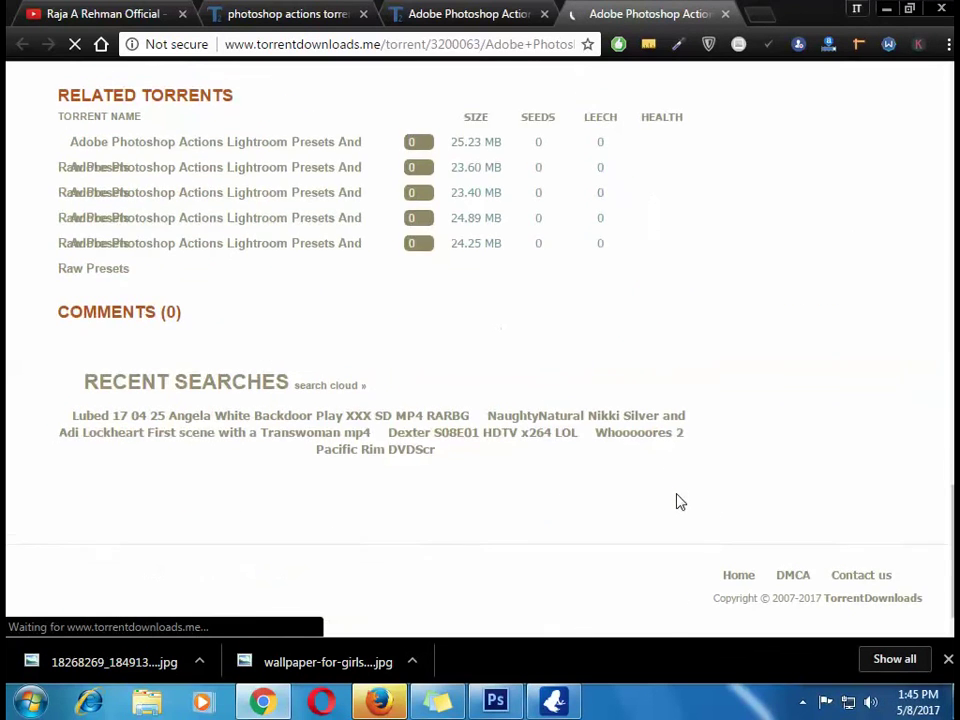
pyautogui.scroll(8, 767, 414)
pyautogui.scroll(10, 767, 414)
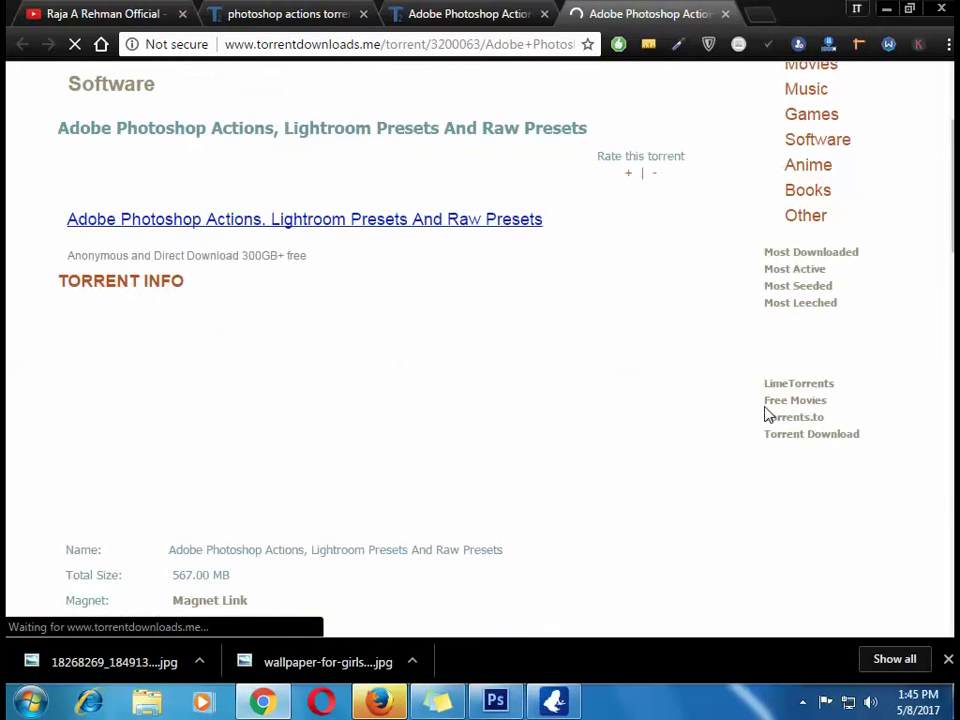
pyautogui.click(467, 12)
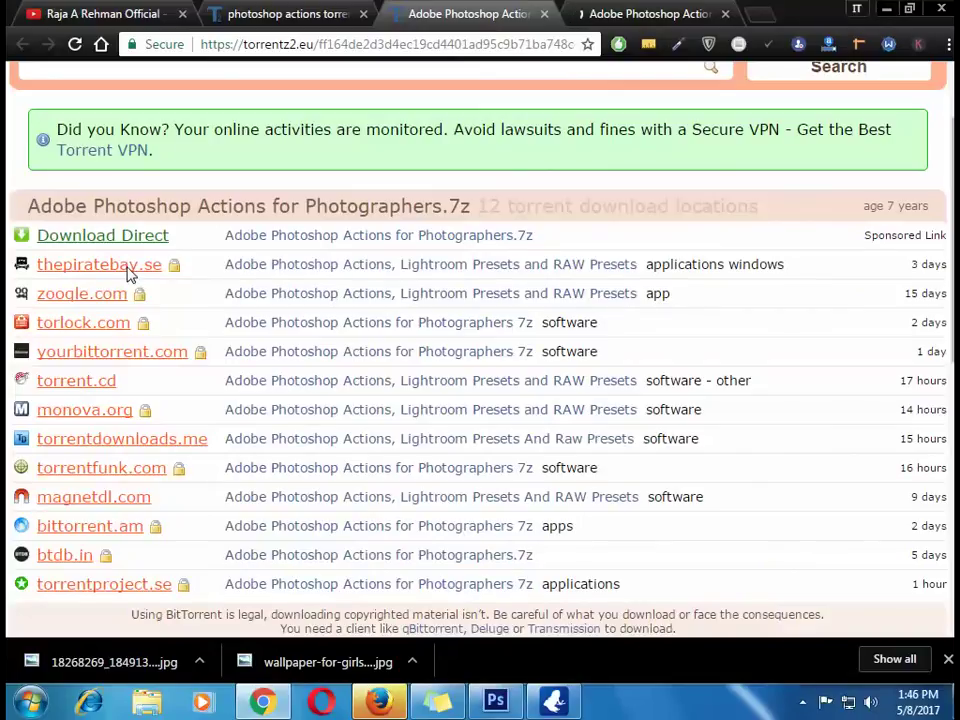
pyautogui.click(350, 10)
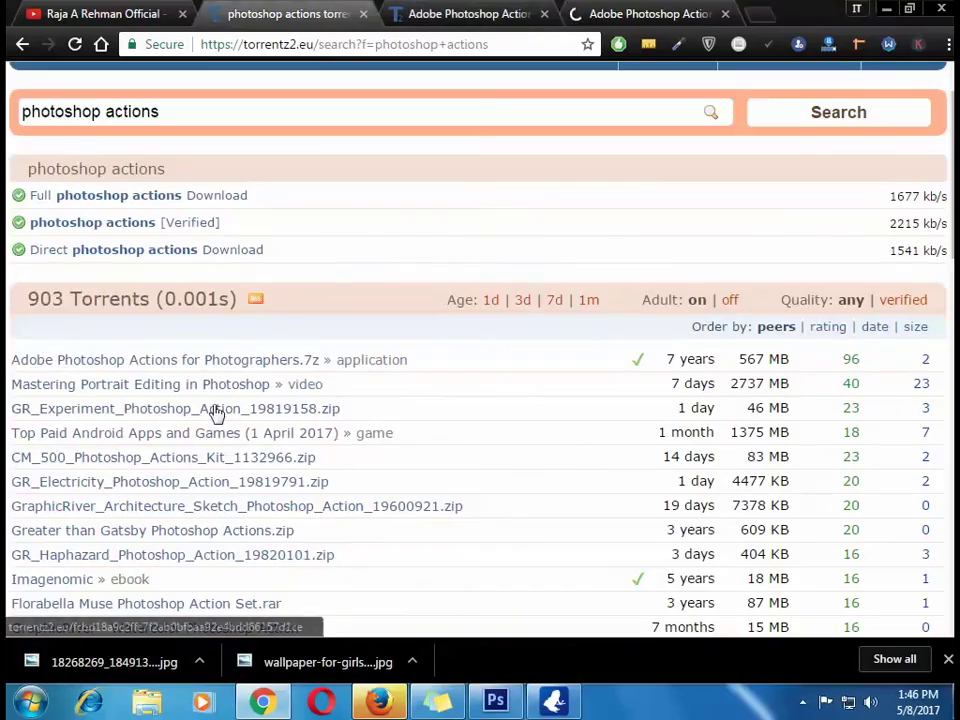
# - Open two more search results in new tabs and view the CM_500_Photoshop_Actions_Kit details
pyautogui.middleClick(148, 463)
pyautogui.middleClick(270, 478)
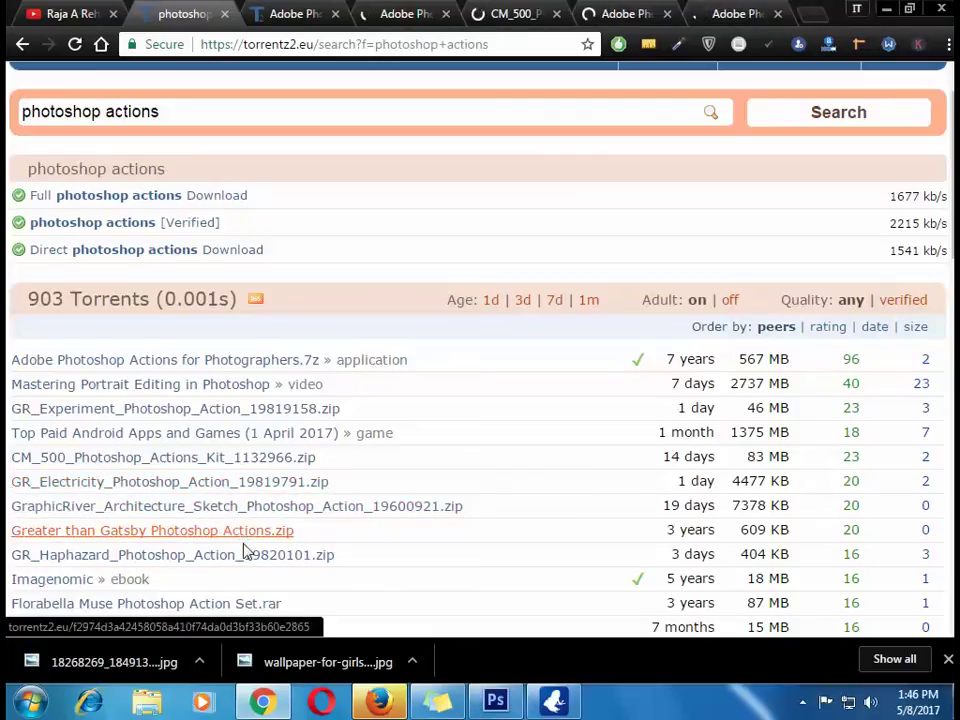
pyautogui.scroll(-1, 255, 563)
pyautogui.scroll(-4, 263, 566)
pyautogui.scroll(-4, 264, 561)
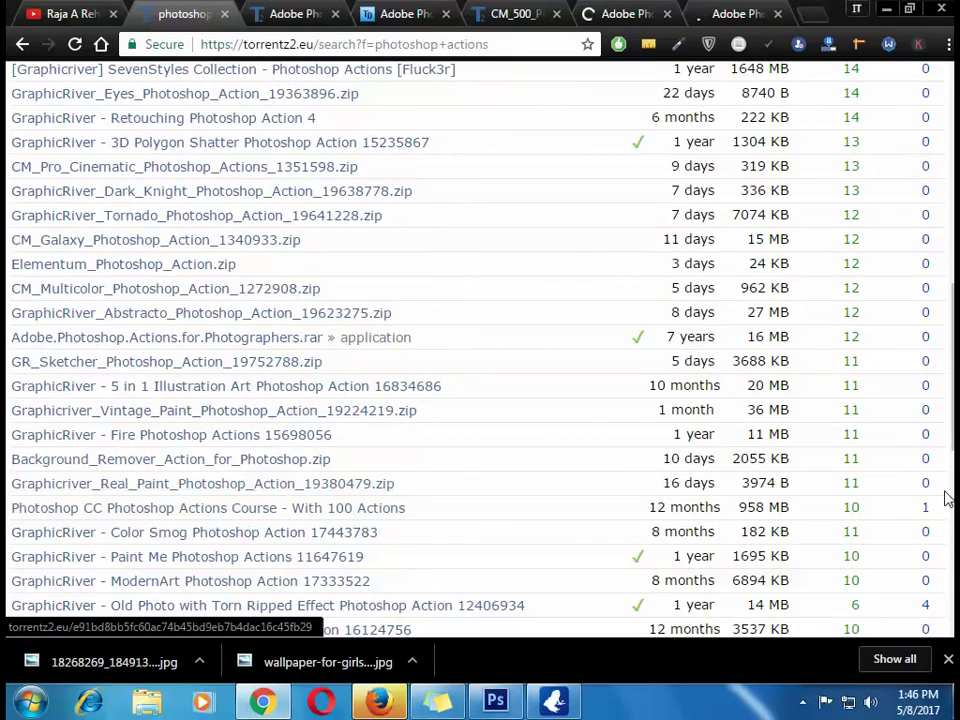
pyautogui.scroll(4, 808, 418)
pyautogui.scroll(5, 808, 418)
pyautogui.click(452, 10)
pyautogui.click(508, 12)
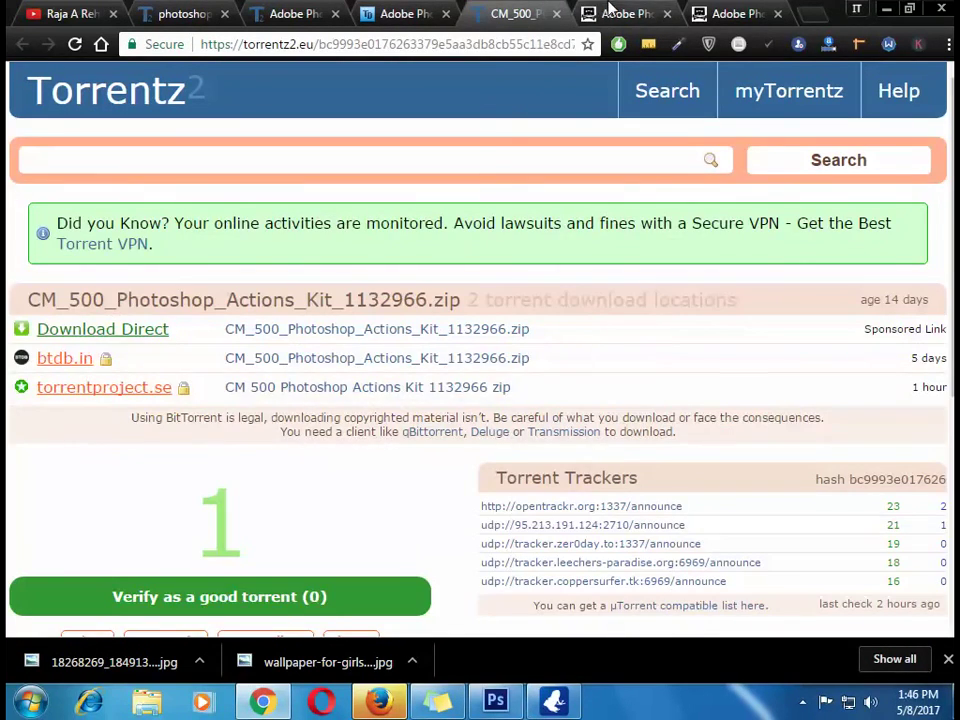
# - Inspect the piratebay page for the actions pack, closing a popup ad tab
pyautogui.click(610, 8)
pyautogui.scroll(-4, 489, 356)
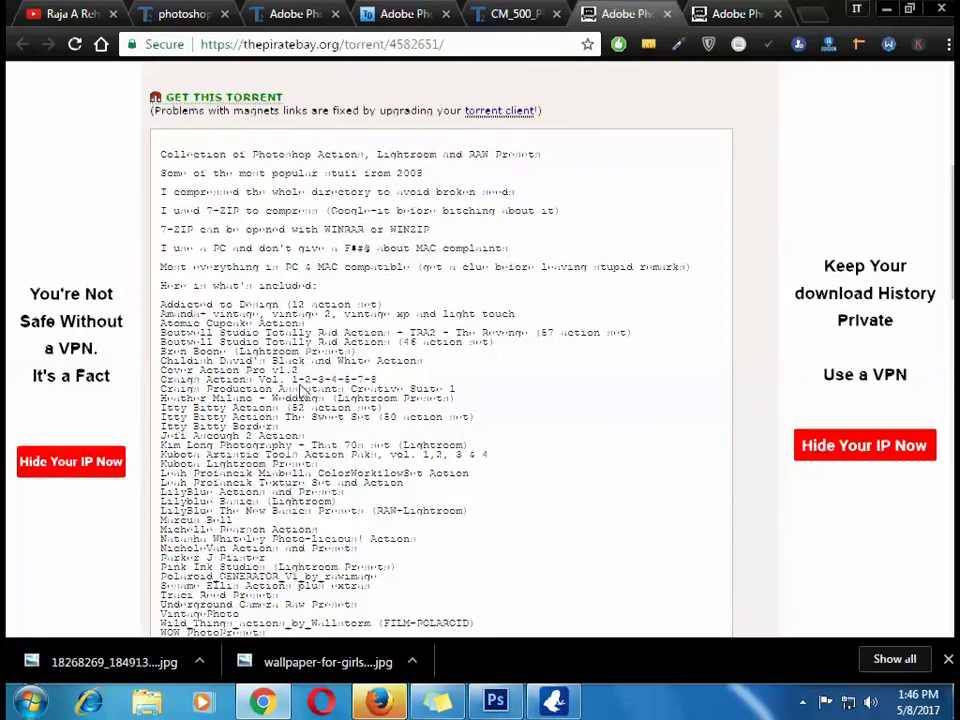
pyautogui.click(301, 386)
pyautogui.hotkey('ctrl', 'w')
pyautogui.scroll(-3, 438, 471)
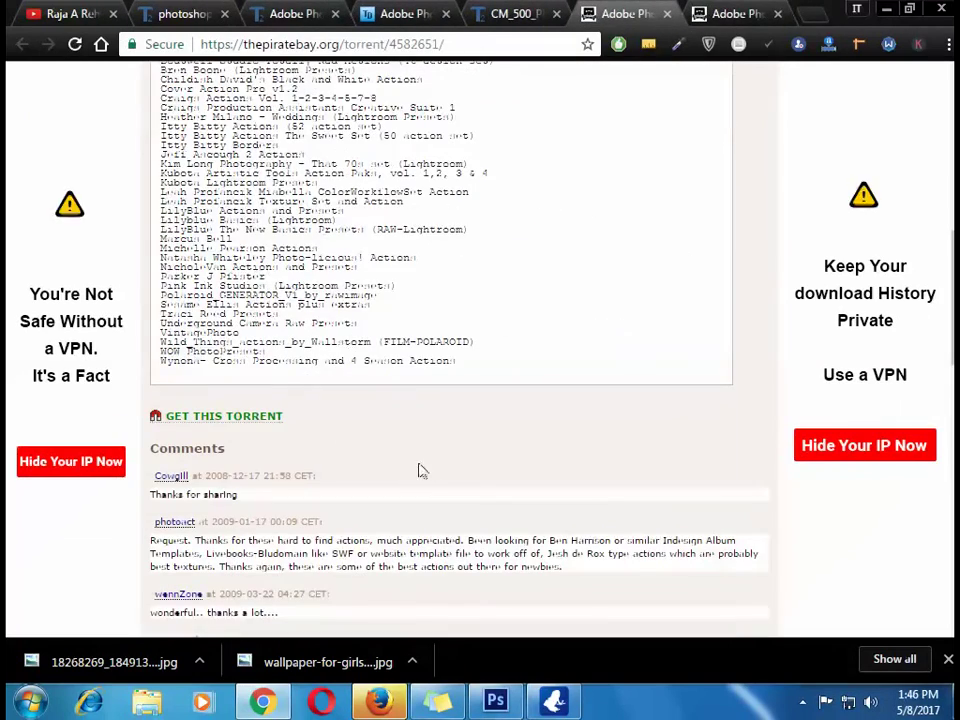
pyautogui.moveTo(365, 268); pyautogui.dragTo(262, 277)
pyautogui.scroll(3, 443, 311)
pyautogui.scroll(3, 443, 311)
pyautogui.scroll(-5, 443, 300)
# - Close the piratebay and CM_500 torrent tabs
pyautogui.hotkey('ctrl', 'w')
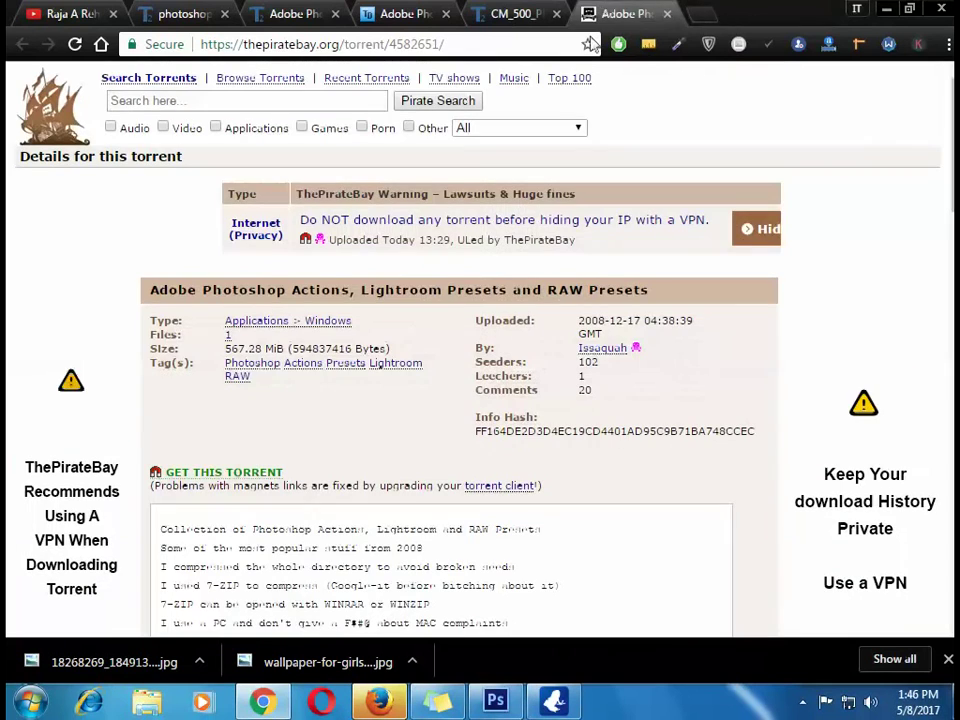
pyautogui.hotkey('ctrl', 'w')
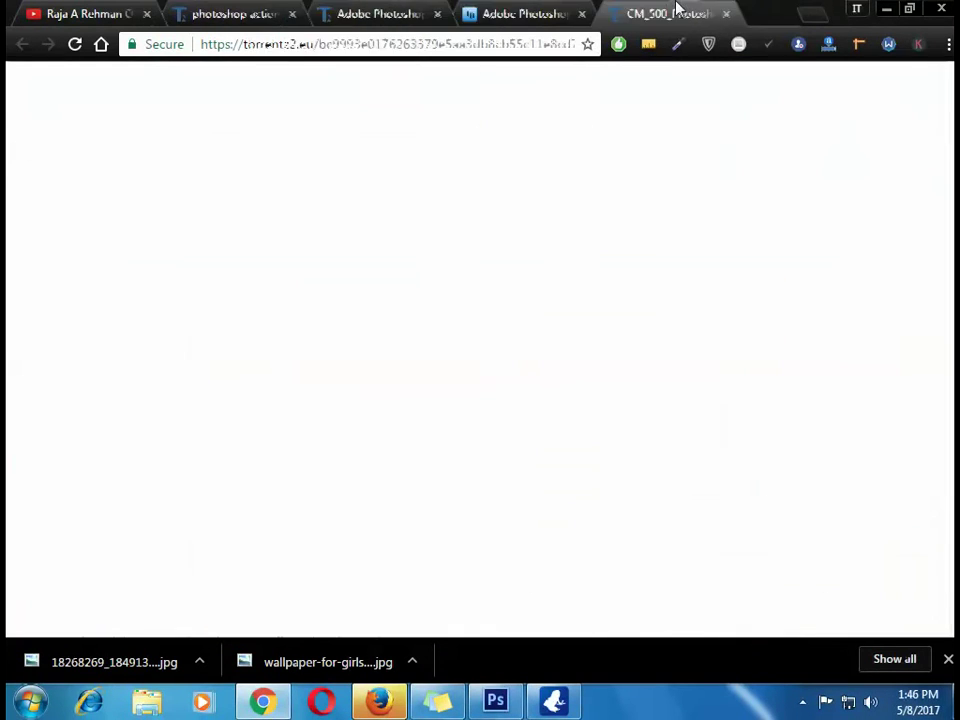
pyautogui.hotkey('ctrl', 'w')
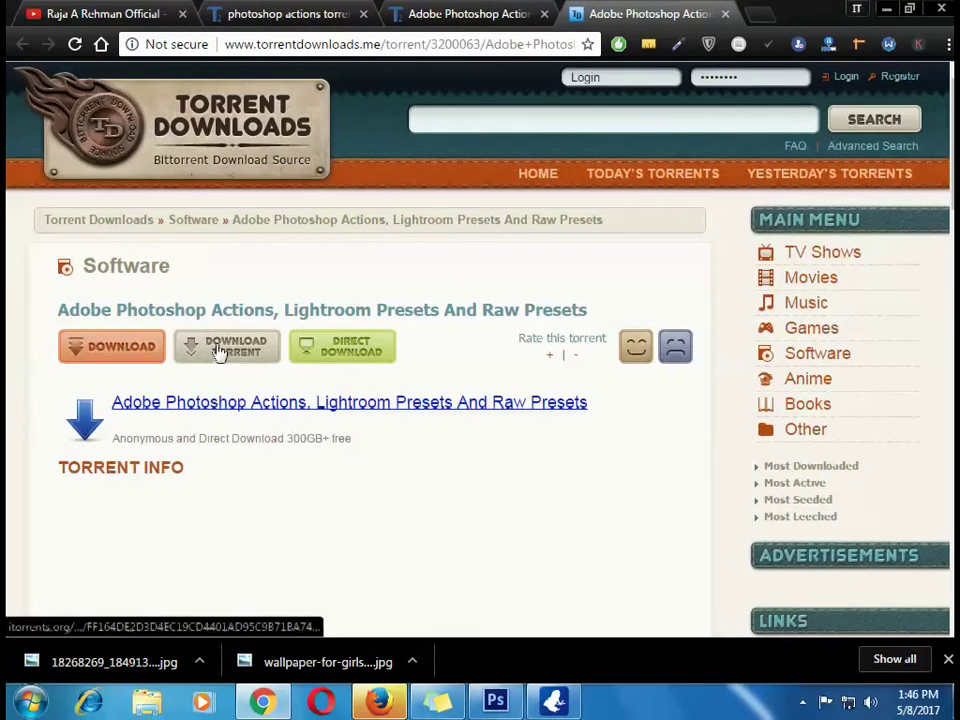
# - Download the Adobe Photoshop Actions .torrent from TorrentDownloads and open it in Vuze
pyautogui.click(216, 350)
pyautogui.click(601, 10)
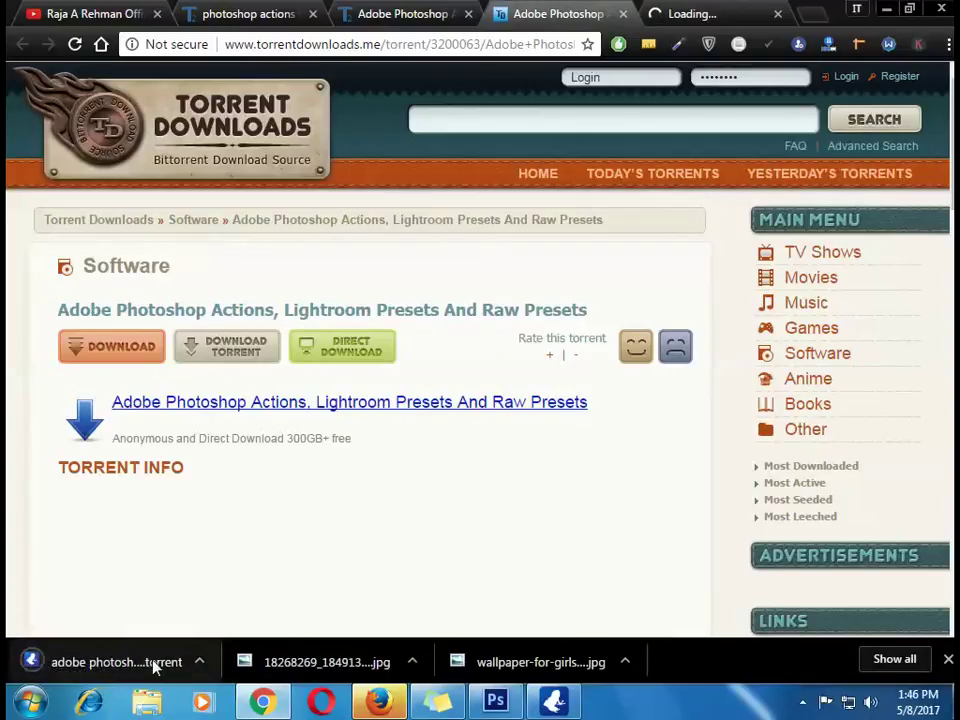
pyautogui.click(155, 668)
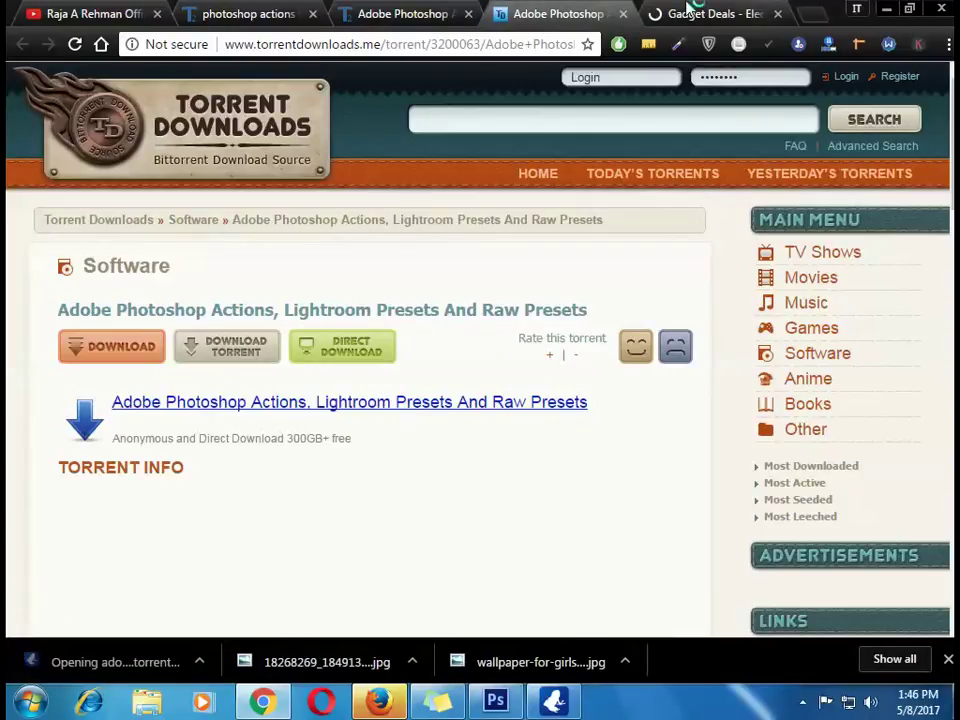
pyautogui.click(556, 700)
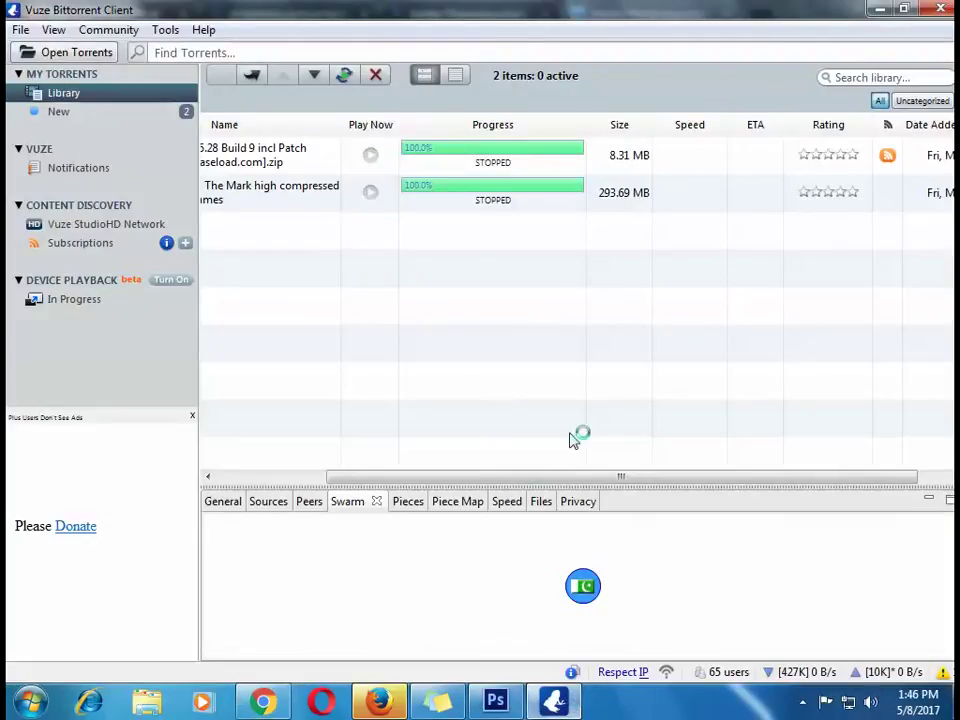
# - Select the new 'Adobe Photoshop Actions for Photographers.7z' download in Vuze, then minimize Vuze
pyautogui.moveTo(492, 477); pyautogui.dragTo(383, 480)
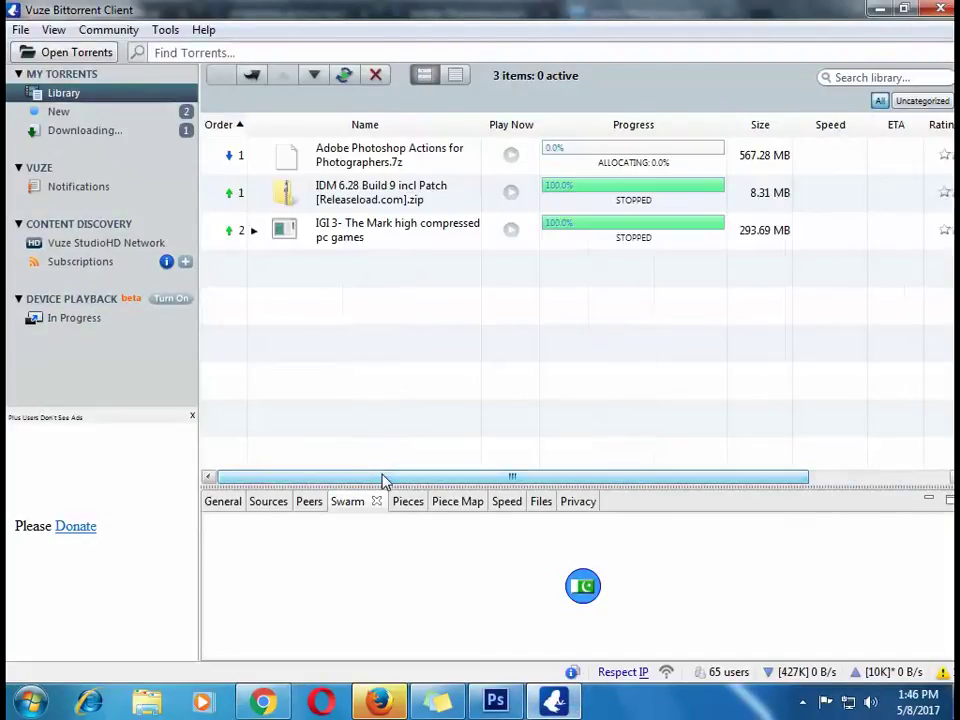
pyautogui.click(386, 157)
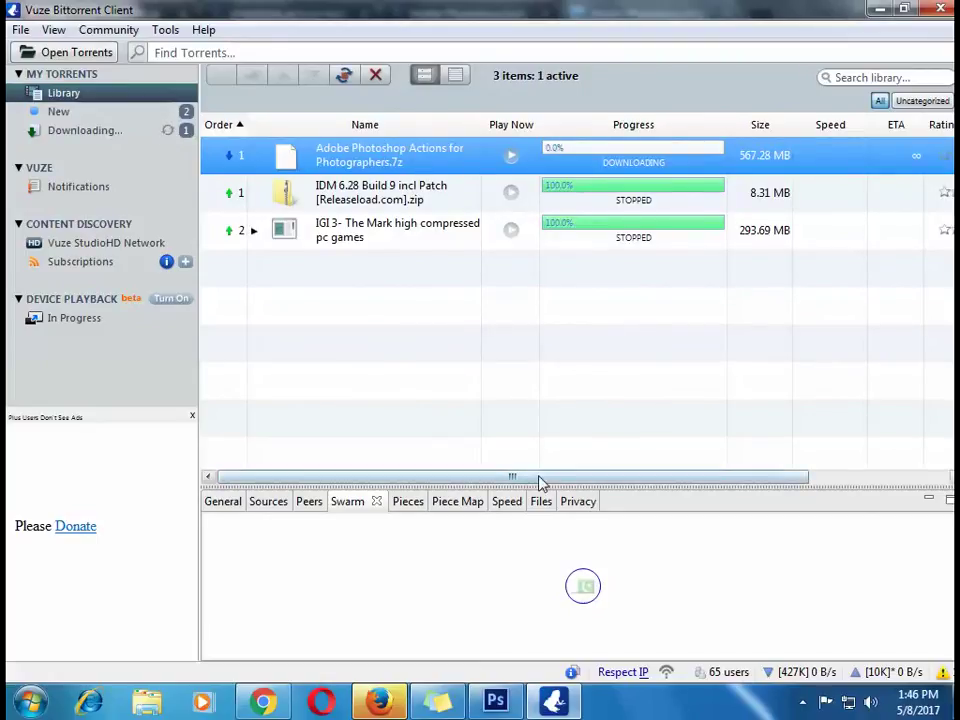
pyautogui.click(548, 704)
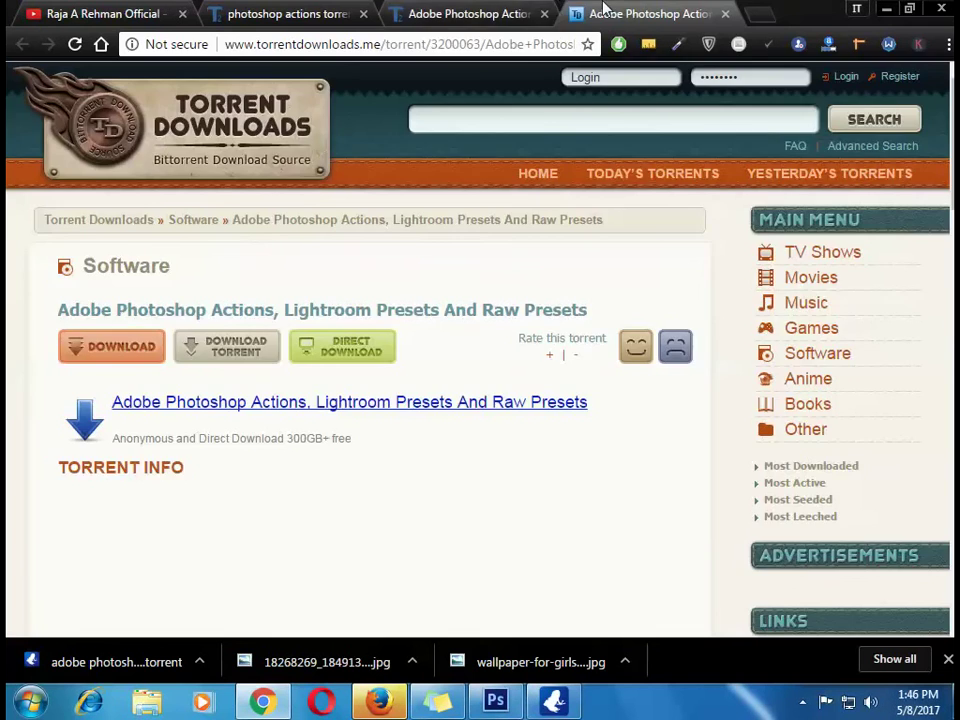
# - Close the TorrentDownloads, locations and Torrentz2 tabs, turn Windscribe off, and dismiss notifications
pyautogui.middleClick(604, 9)
pyautogui.middleClick(503, 9)
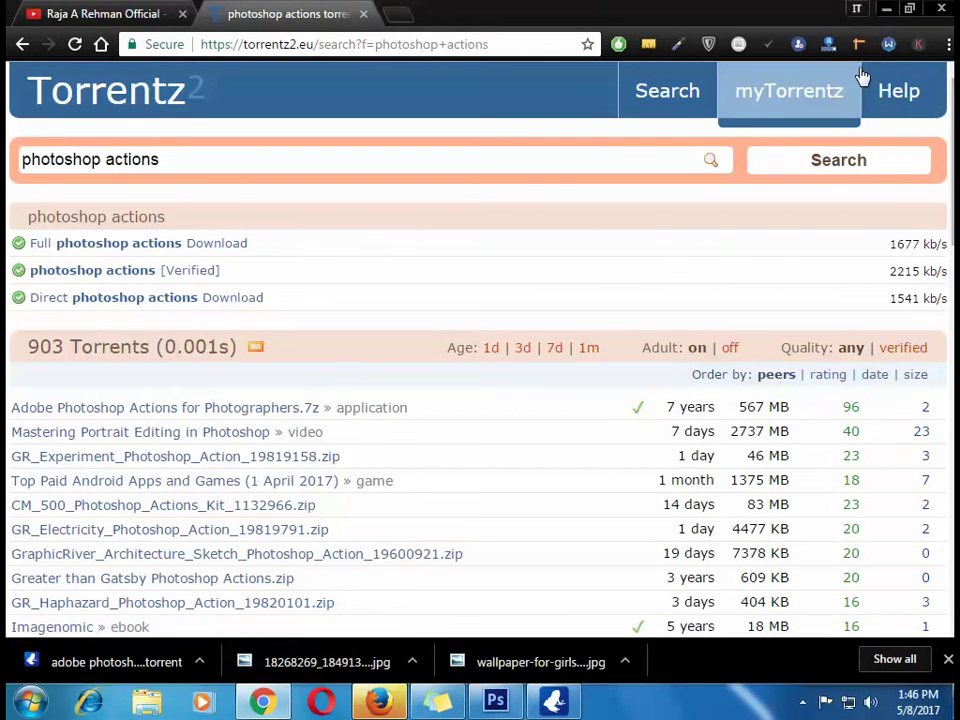
pyautogui.click(889, 45)
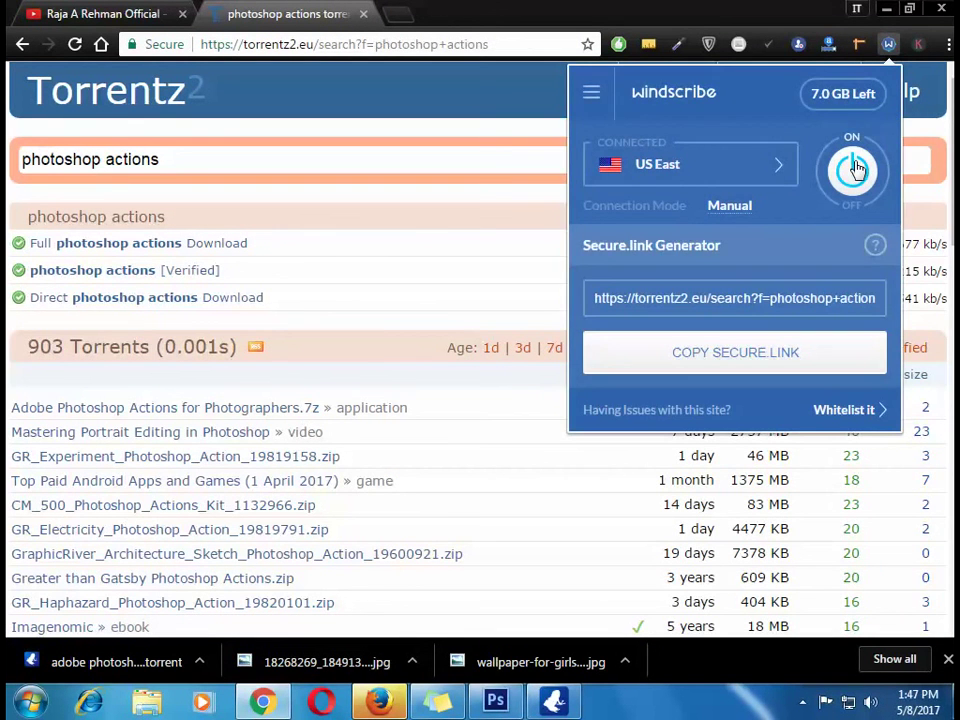
pyautogui.click(855, 170)
pyautogui.click(363, 14)
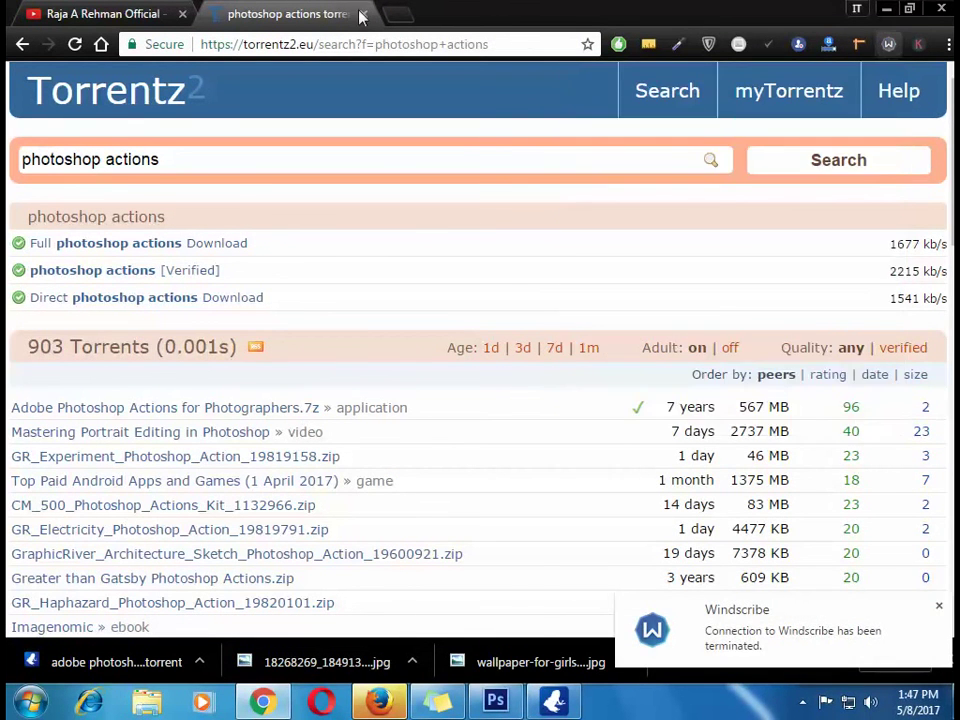
pyautogui.click(867, 84)
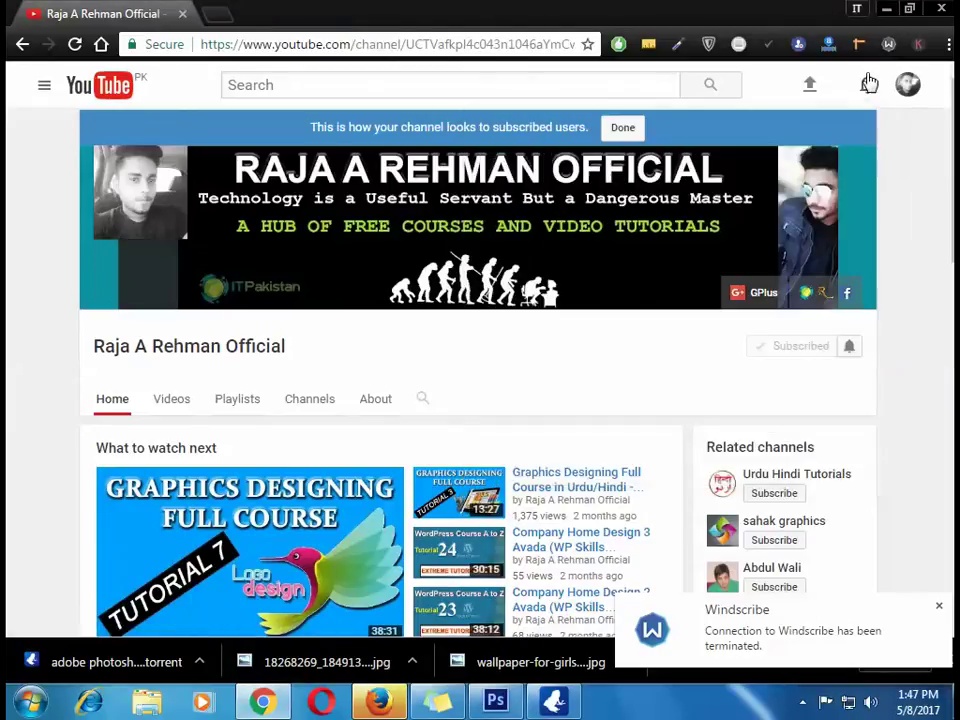